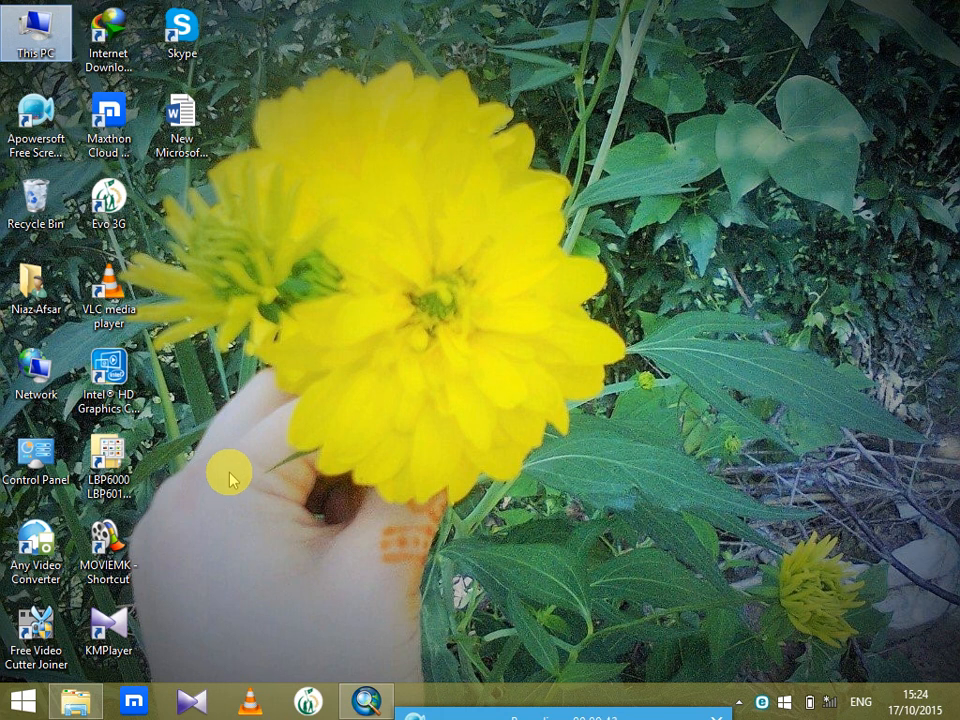
pyautogui.click(247, 705)
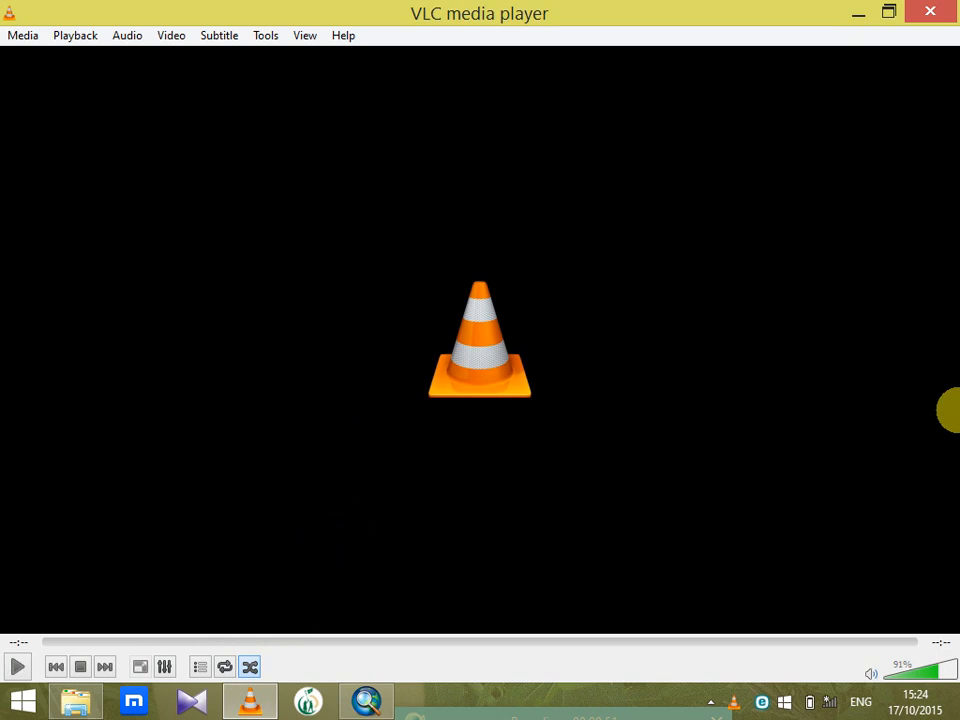
pyautogui.click(926, 12)
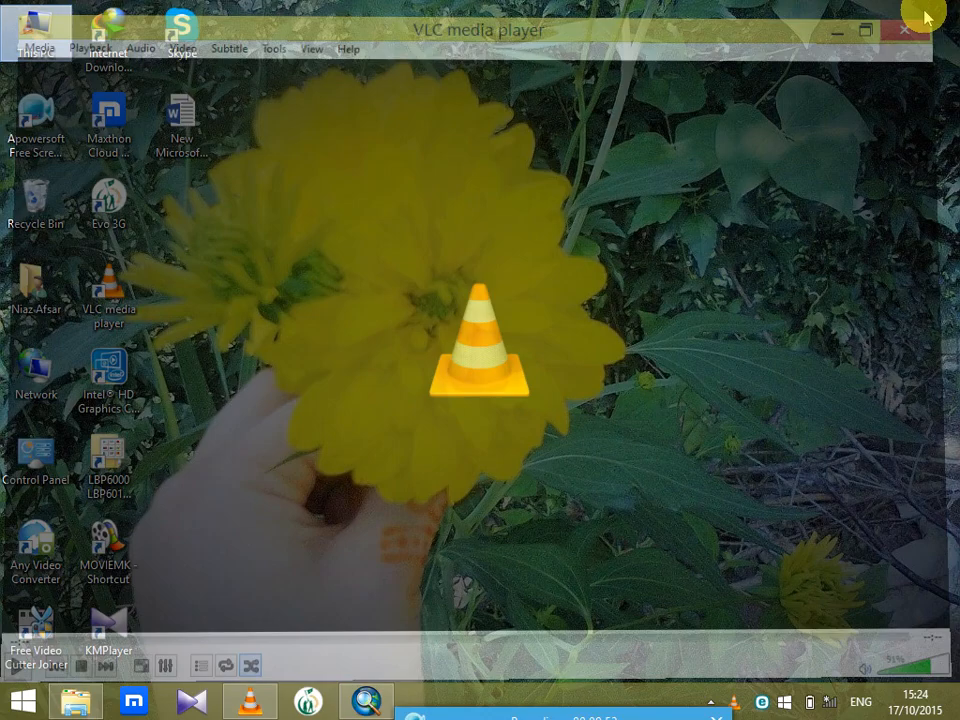
# Switch to ArcMap and start a new document from the Blank Map template without saving the open map's changes
pyautogui.click(366, 701)
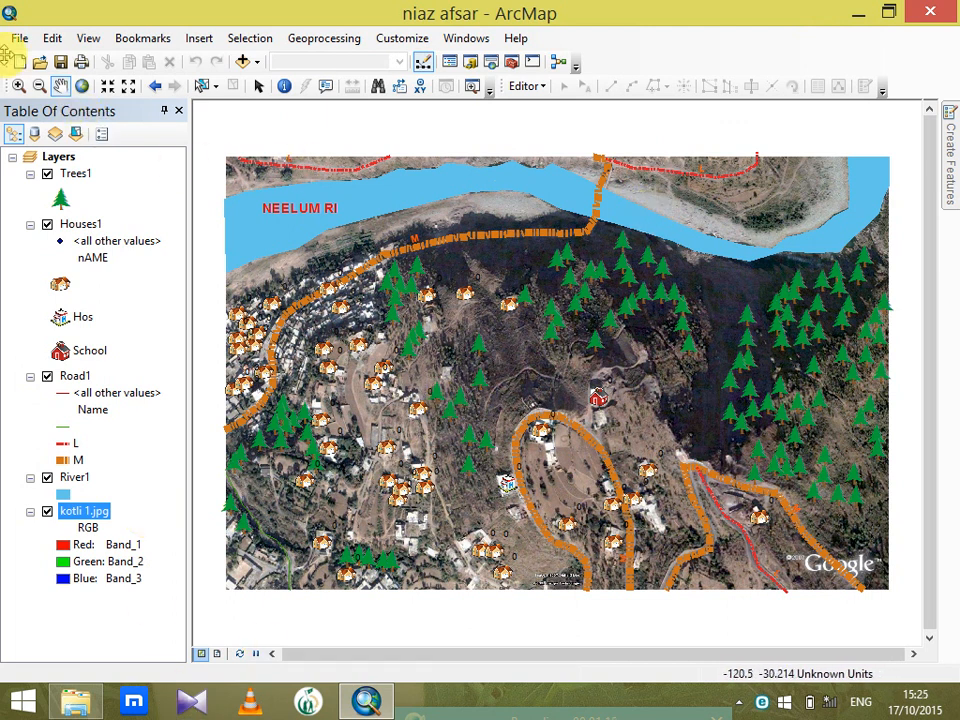
pyautogui.hotkey('ctrl', 'n')
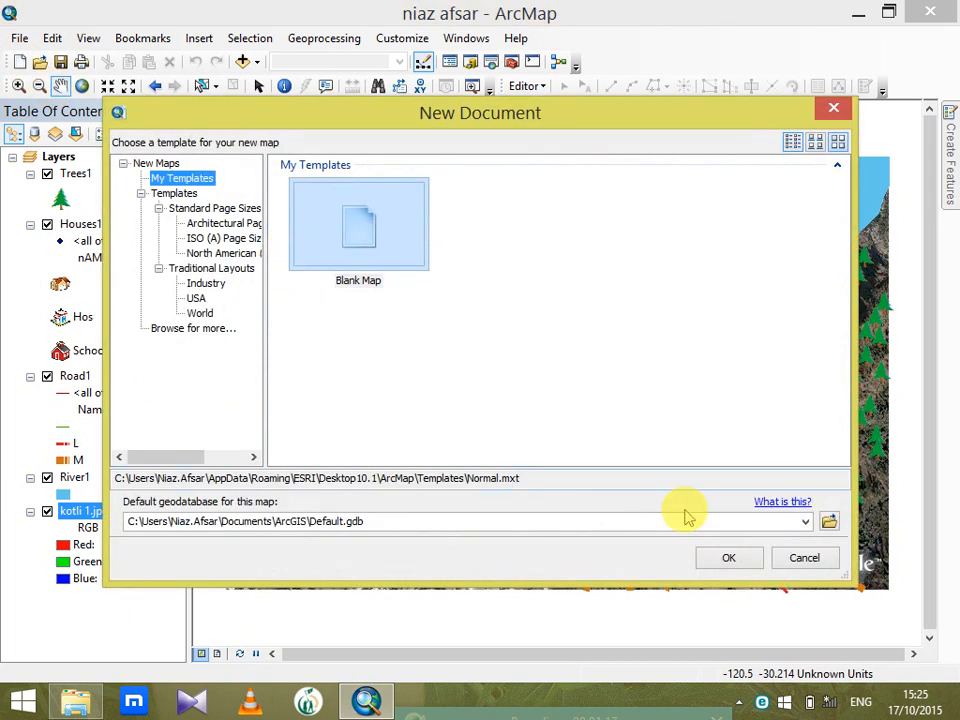
pyautogui.click(727, 561)
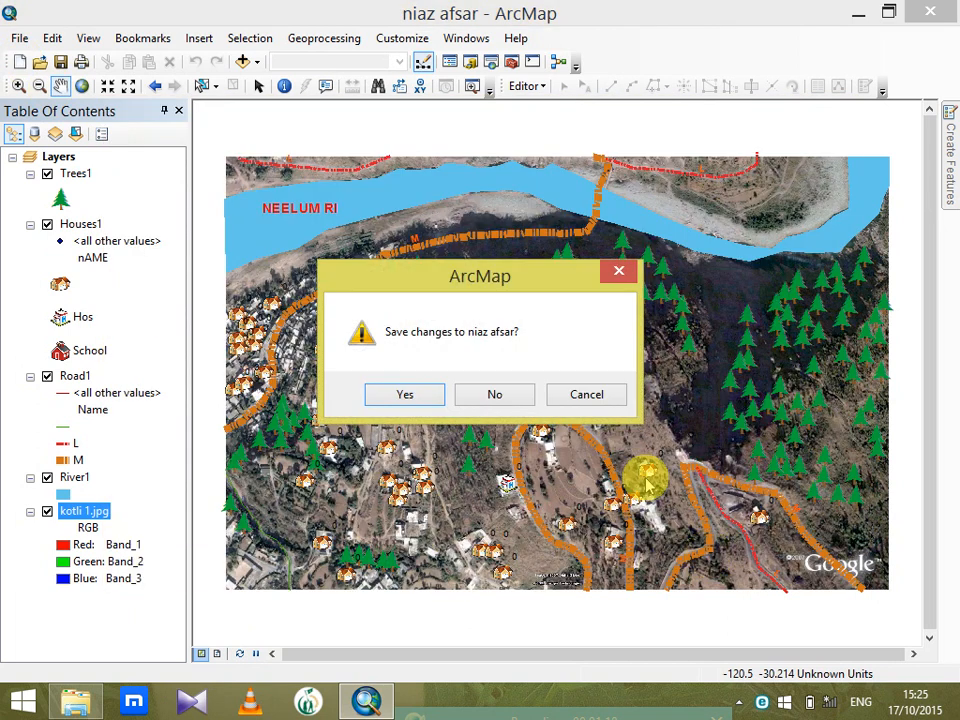
pyautogui.click(495, 395)
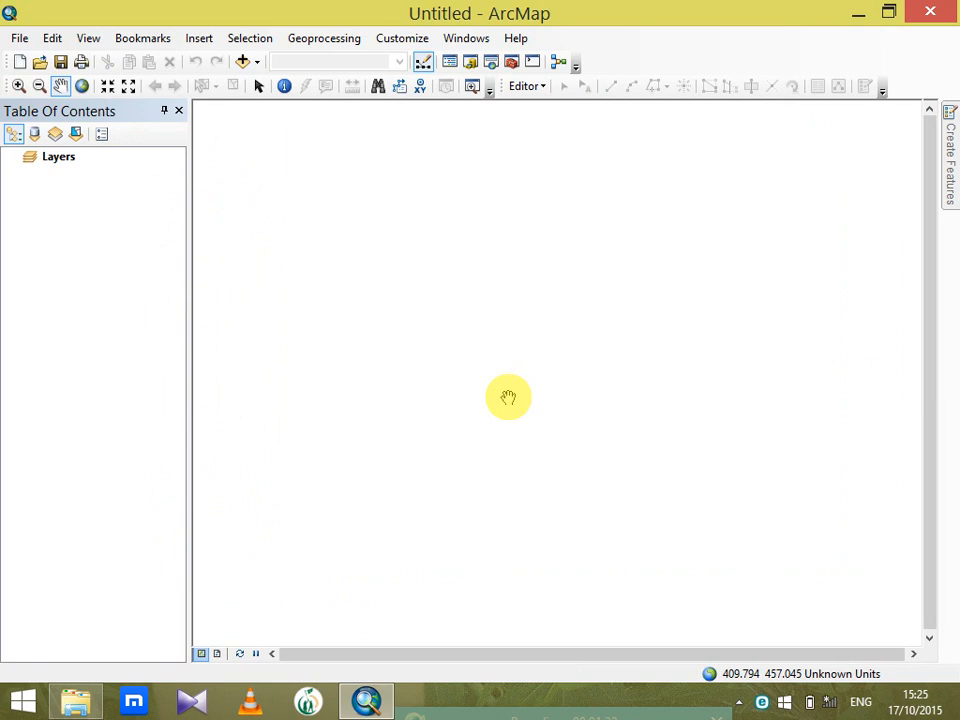
pyautogui.click(889, 12)
pyautogui.click(789, 158)
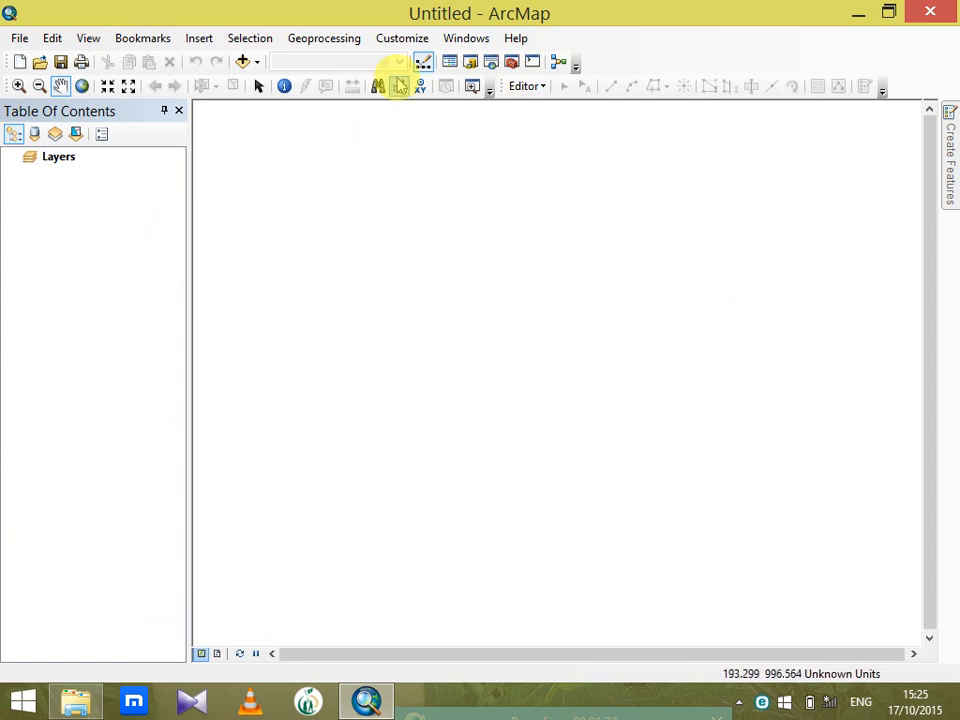
# Open the Catalog window and start a new shapefile in the D:\basic data folder connection
pyautogui.click(470, 63)
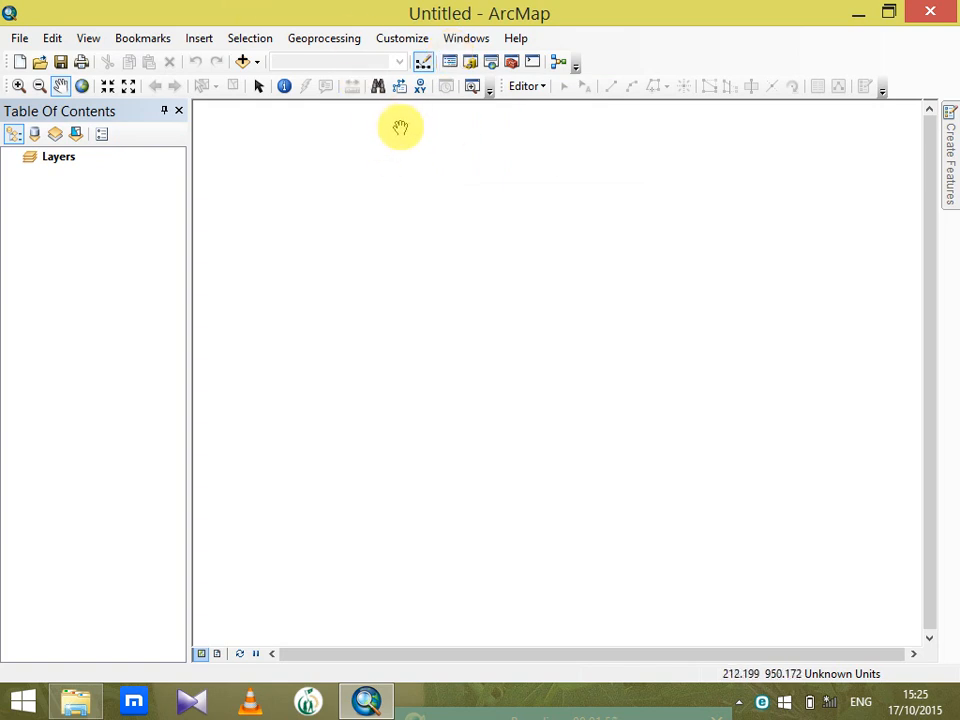
pyautogui.click(469, 62)
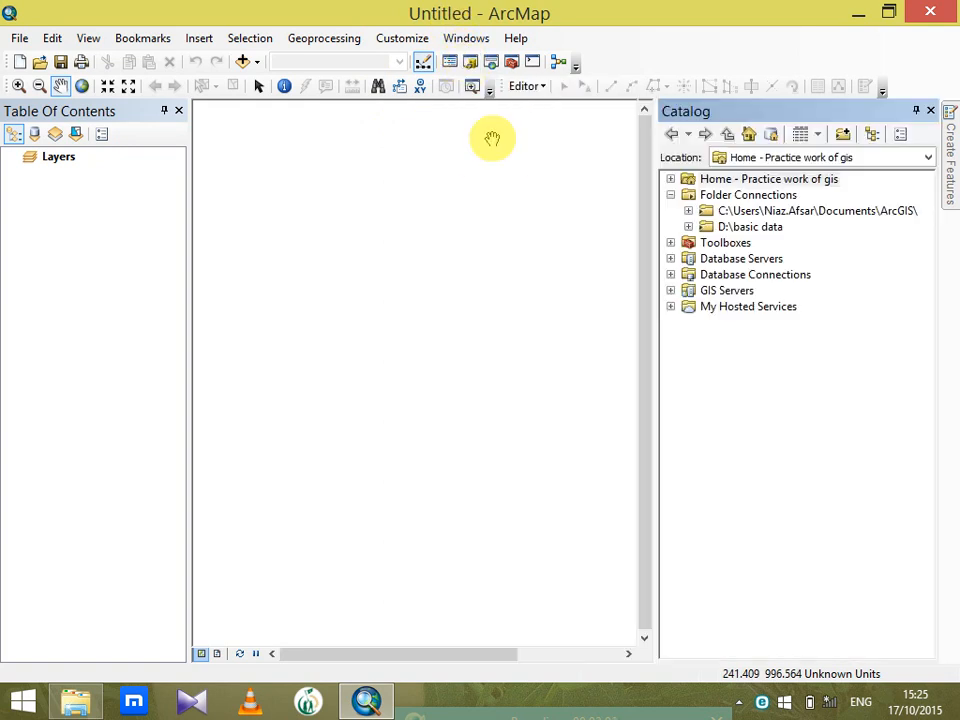
pyautogui.click(764, 228)
pyautogui.rightClick(765, 229)
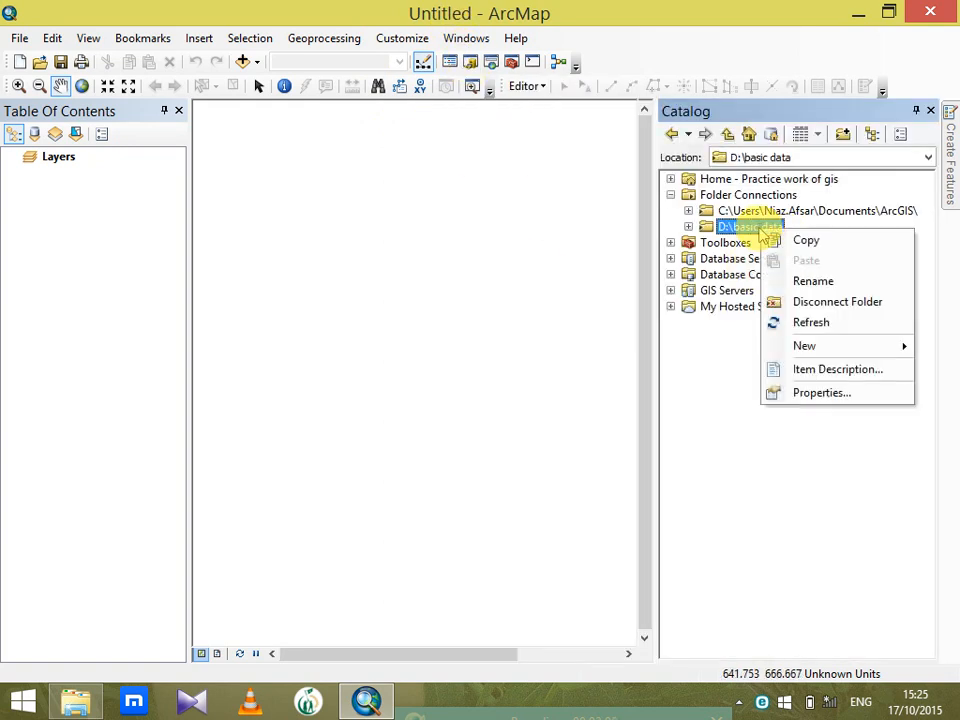
pyautogui.moveTo(804, 347)
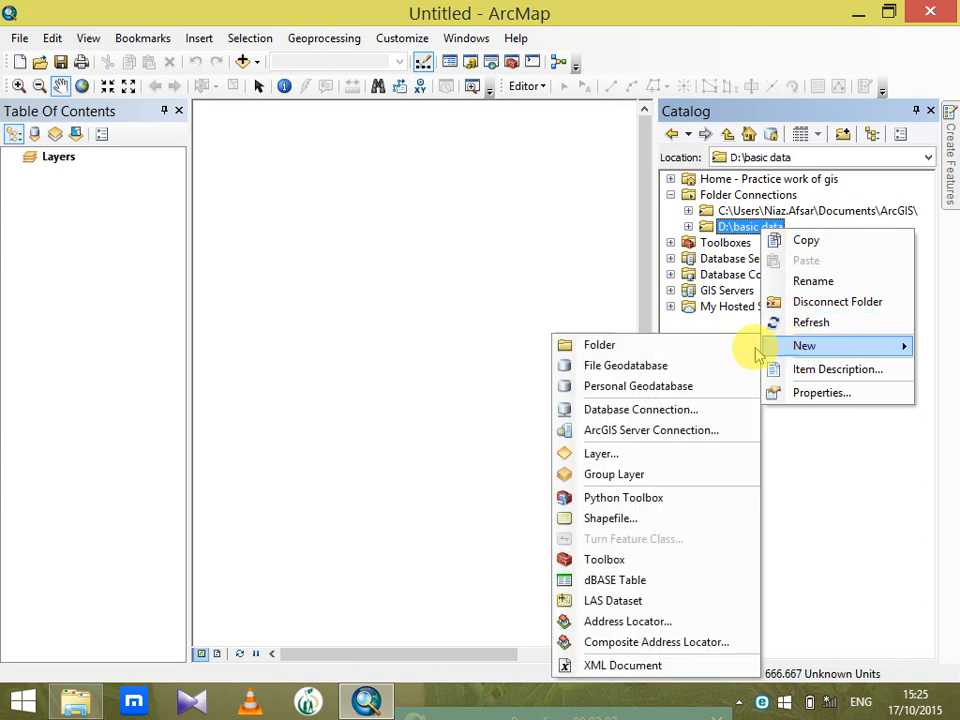
pyautogui.click(632, 519)
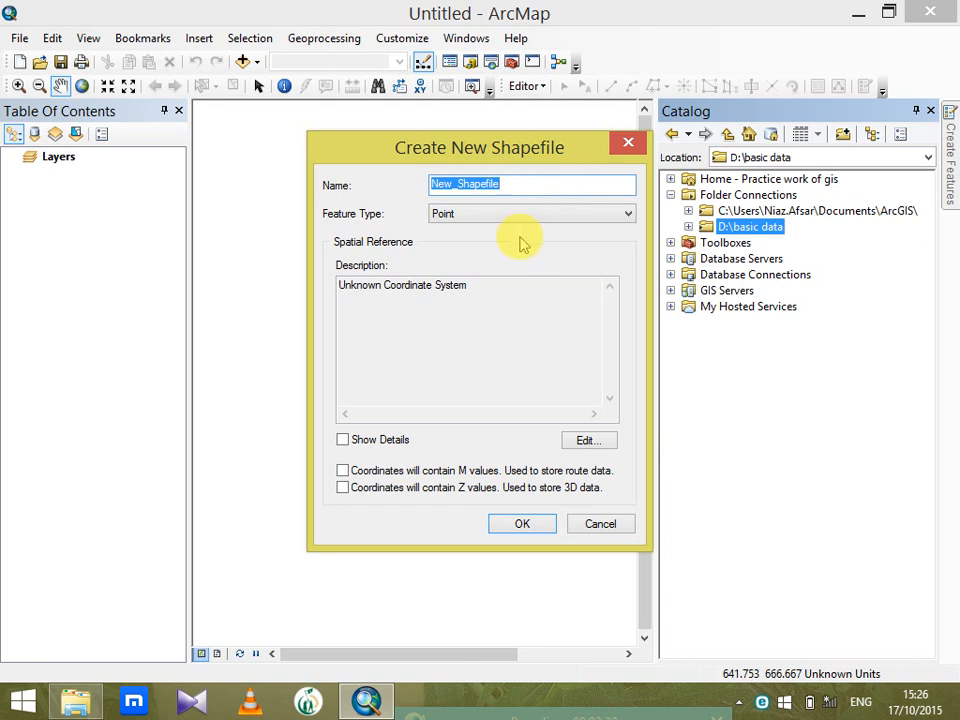
pyautogui.click(810, 705)
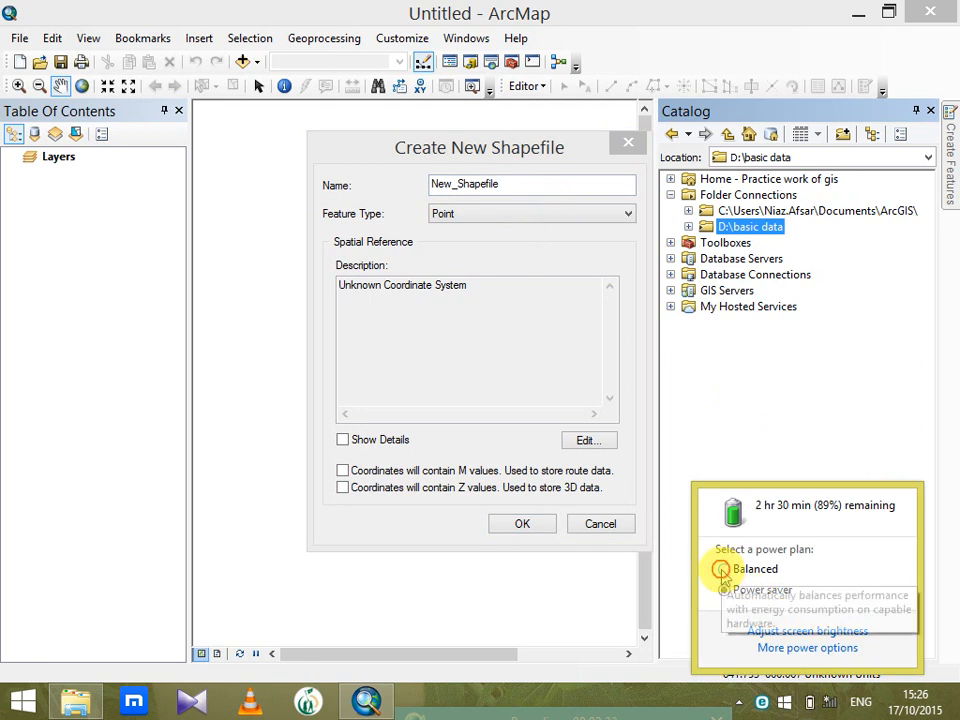
pyautogui.click(892, 705)
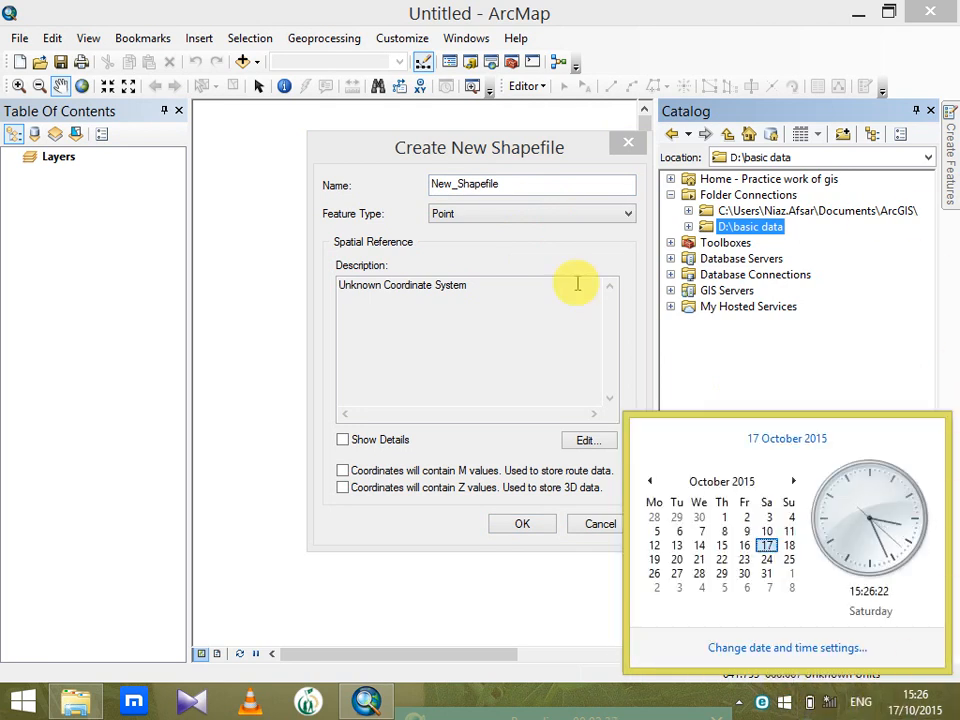
pyautogui.click(135, 429)
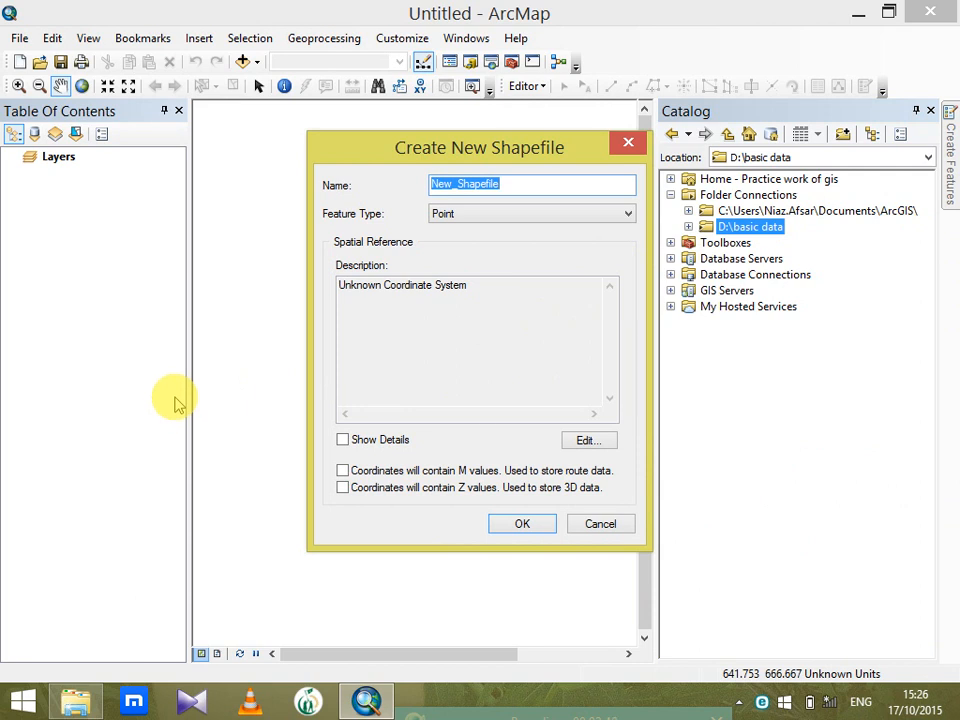
# Create the shapefile with feature type Polygon, accept the missing spatial reference, and close the Catalog window
pyautogui.click(614, 219)
pyautogui.click(523, 261)
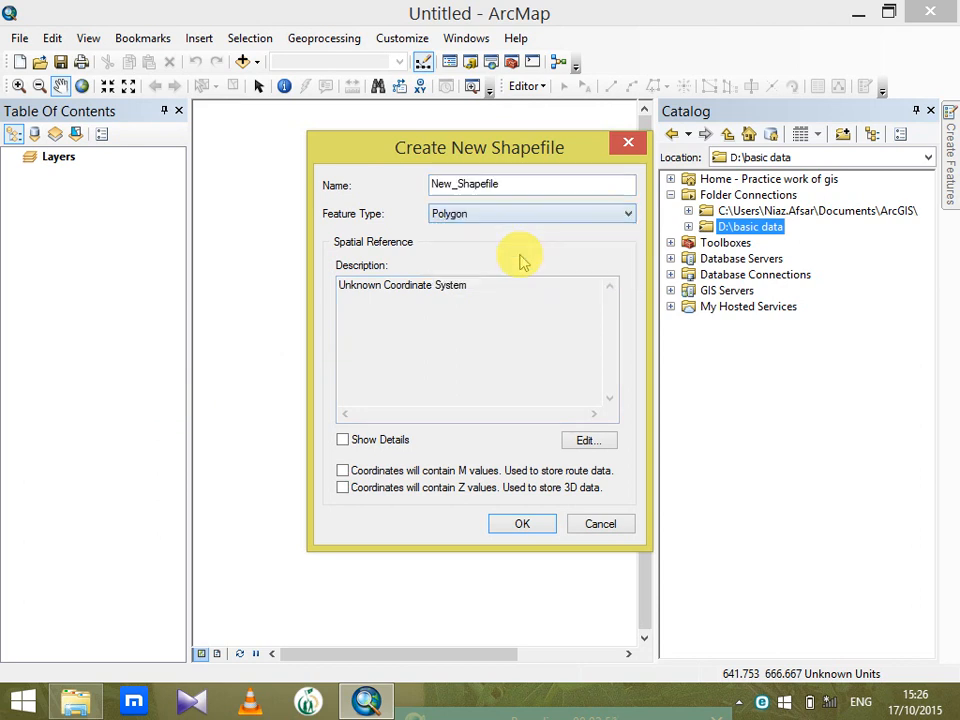
pyautogui.click(522, 524)
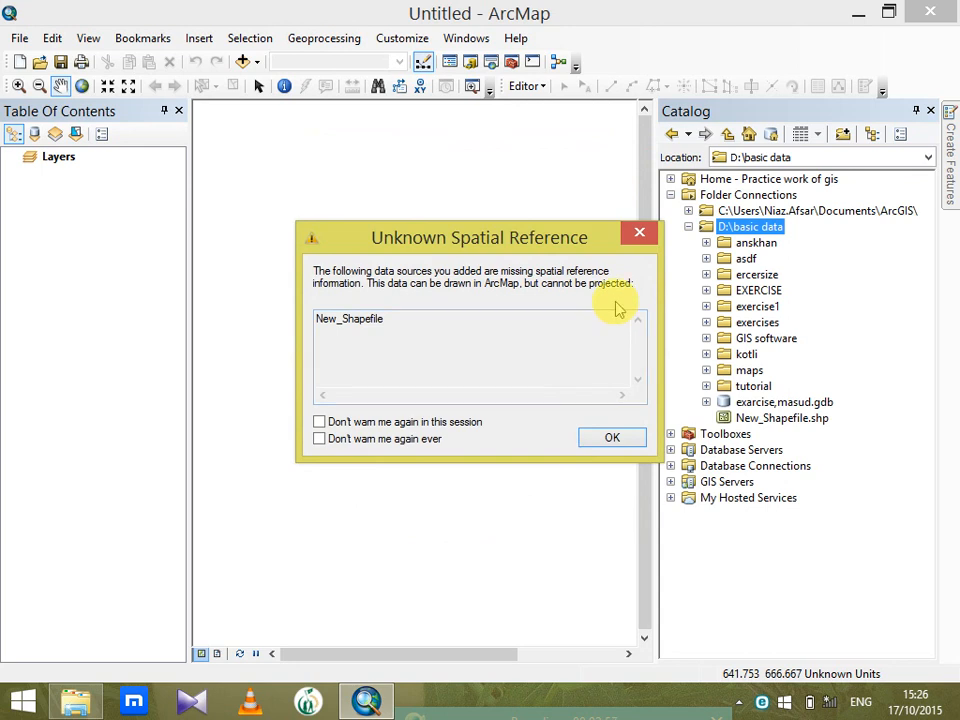
pyautogui.click(611, 437)
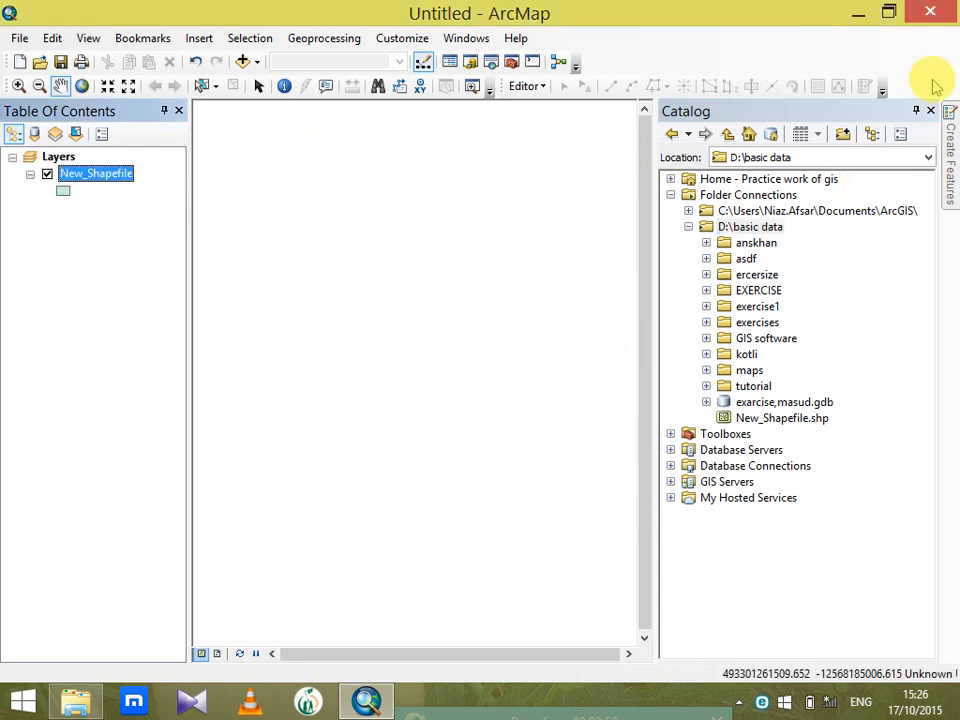
pyautogui.click(930, 110)
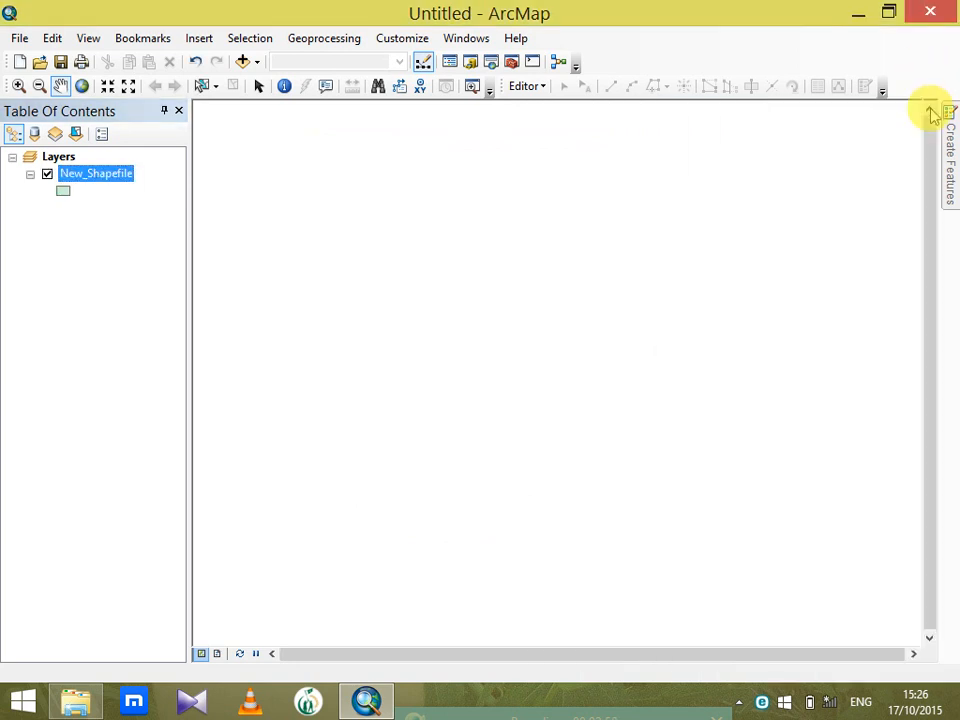
# Open the New_Shapefile layer's attribute table and begin a new field with the type set to Text
pyautogui.rightClick(93, 177)
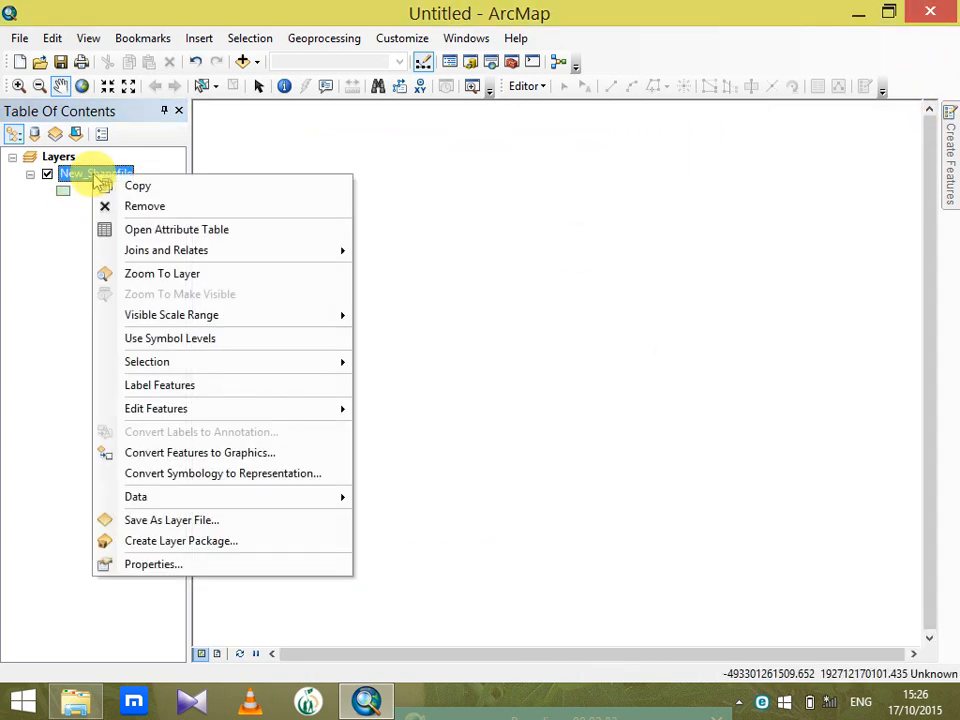
pyautogui.click(133, 231)
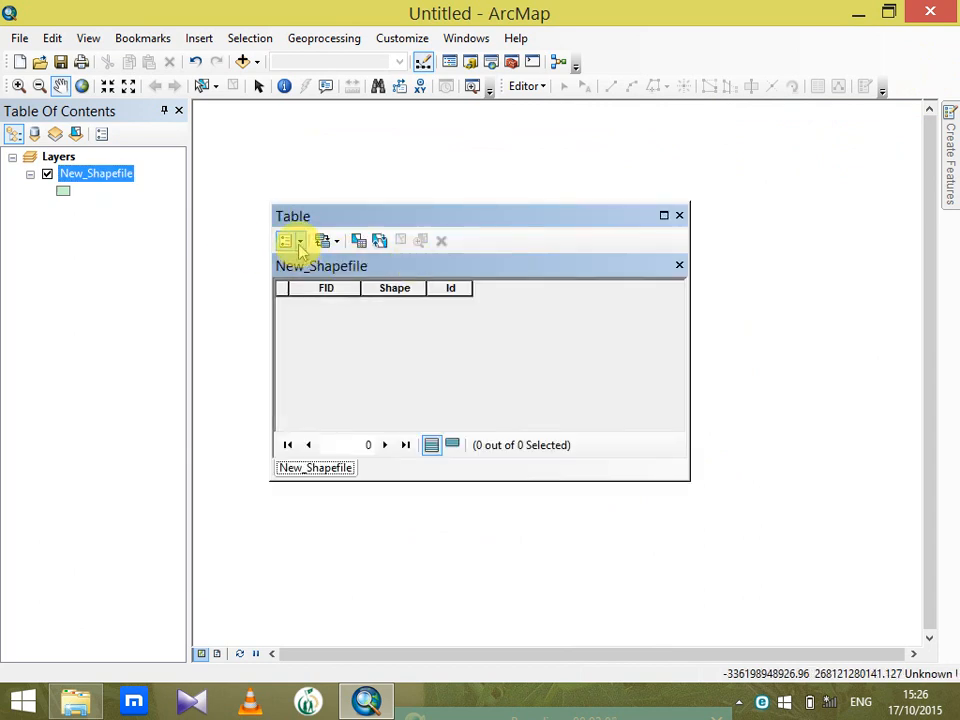
pyautogui.click(300, 246)
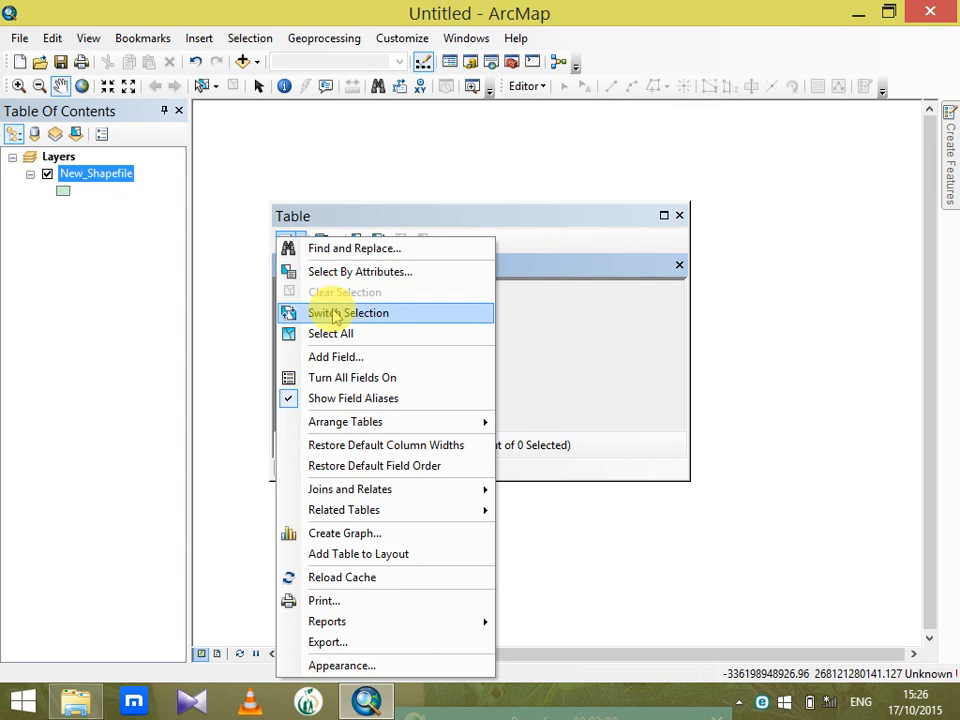
pyautogui.click(347, 358)
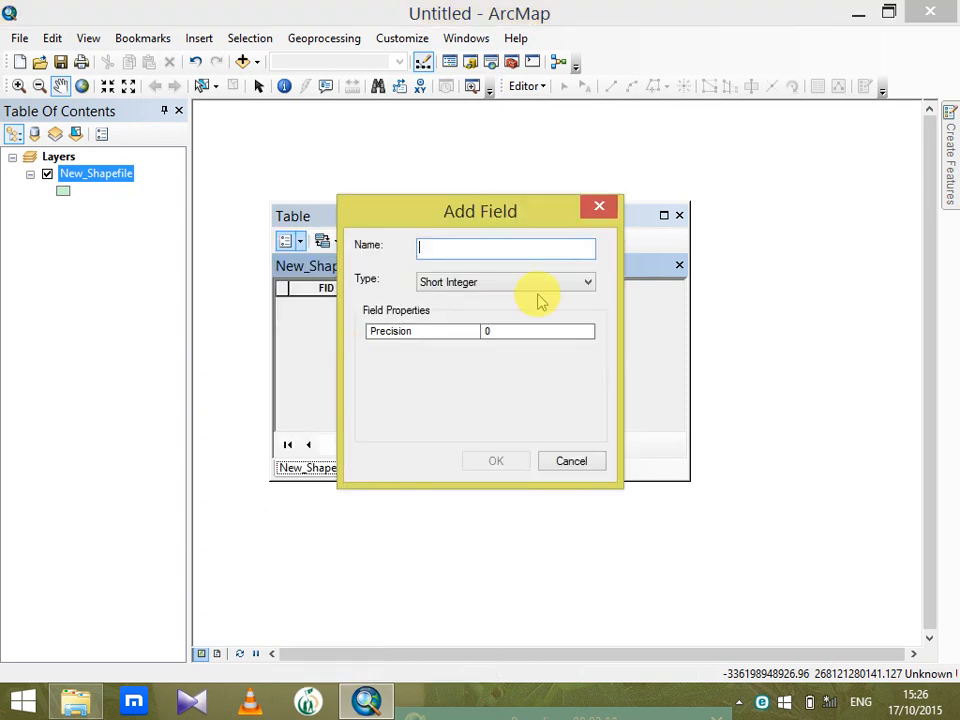
pyautogui.click(535, 283)
pyautogui.click(512, 351)
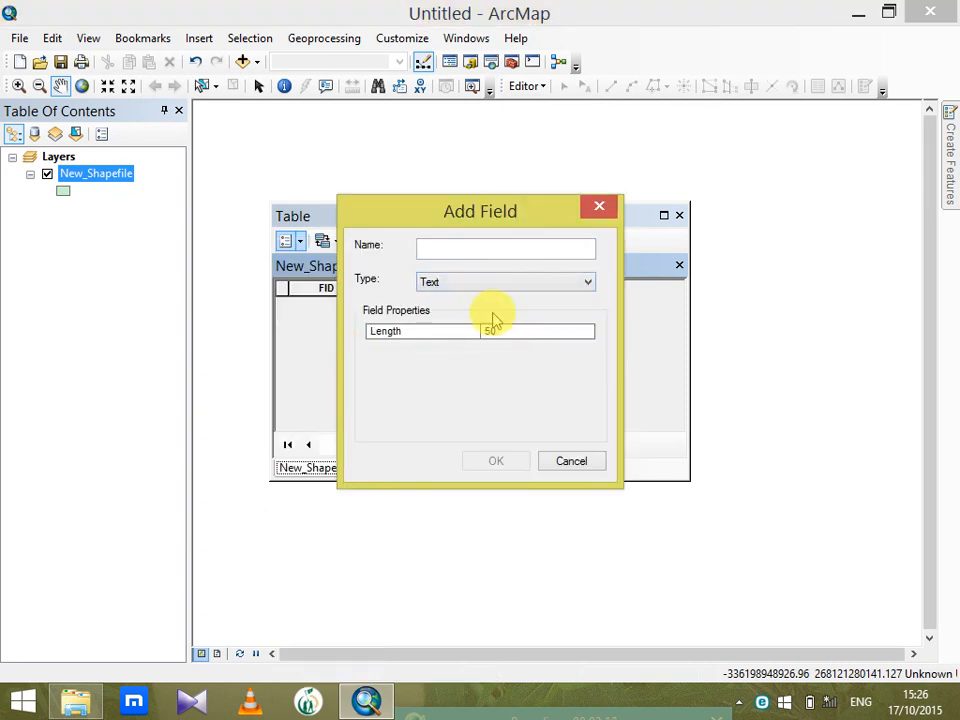
pyautogui.click(480, 248)
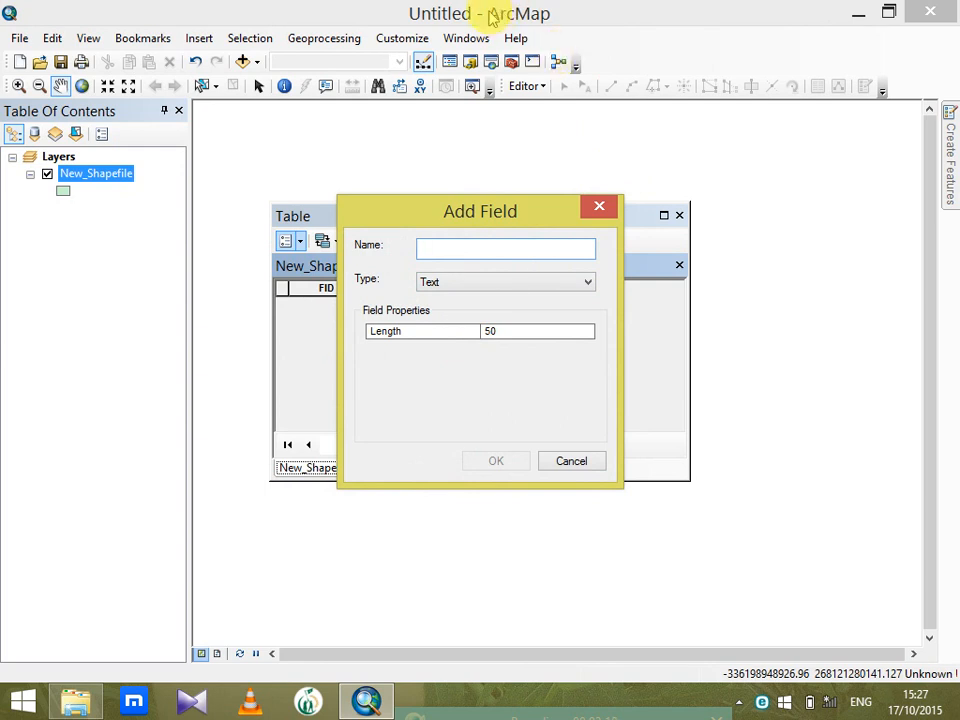
pyautogui.press('Tab')
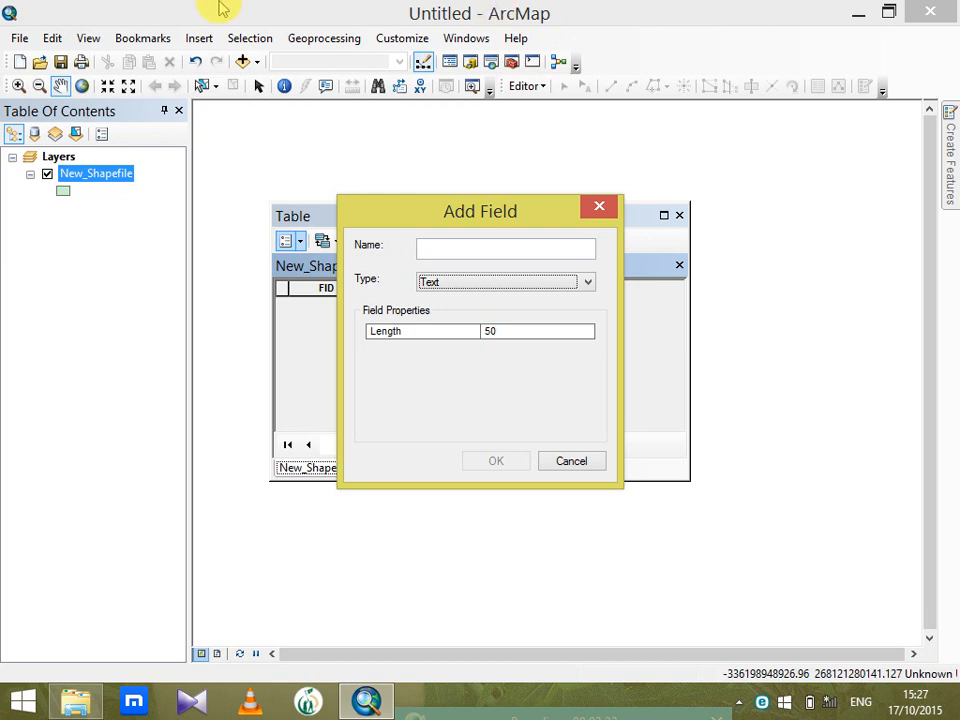
pyautogui.click(450, 248)
pyautogui.write('n')
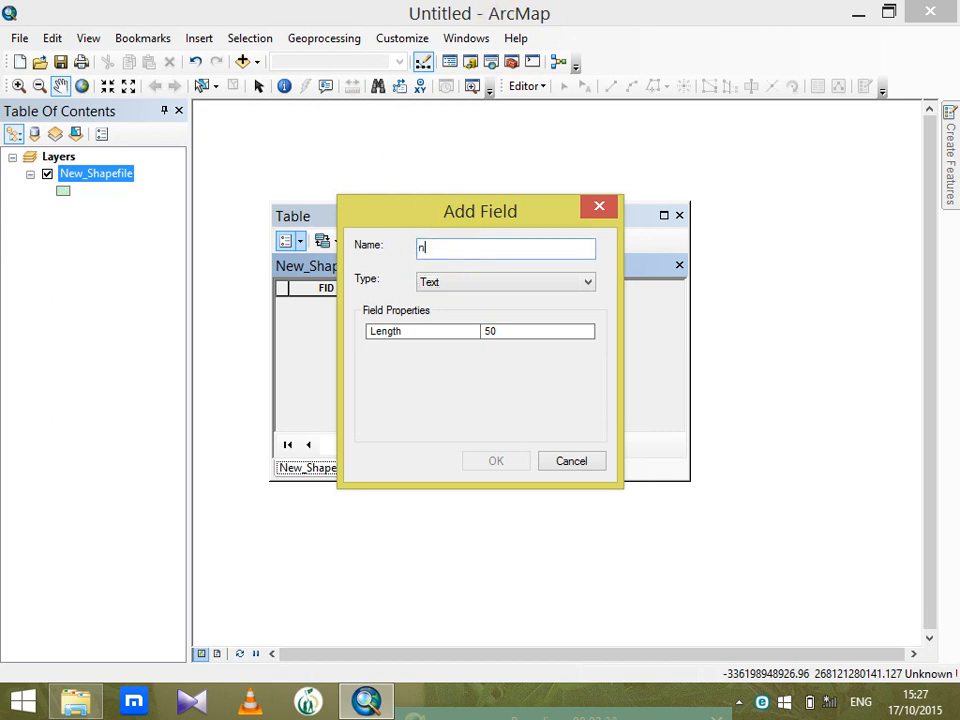
pyautogui.press('BackSpace')
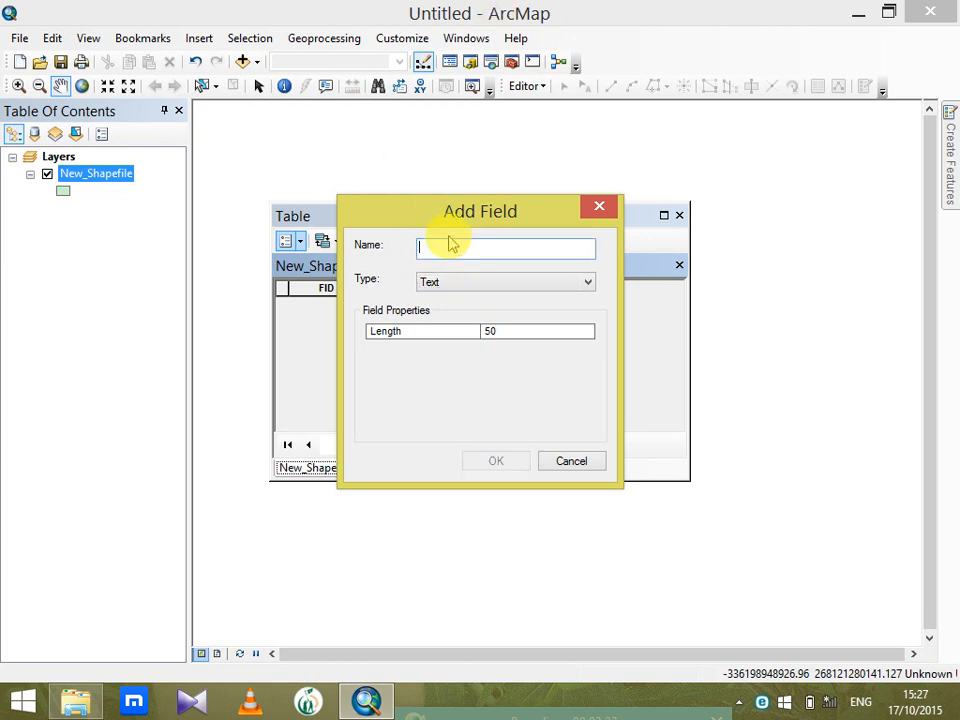
pyautogui.press('Tab')
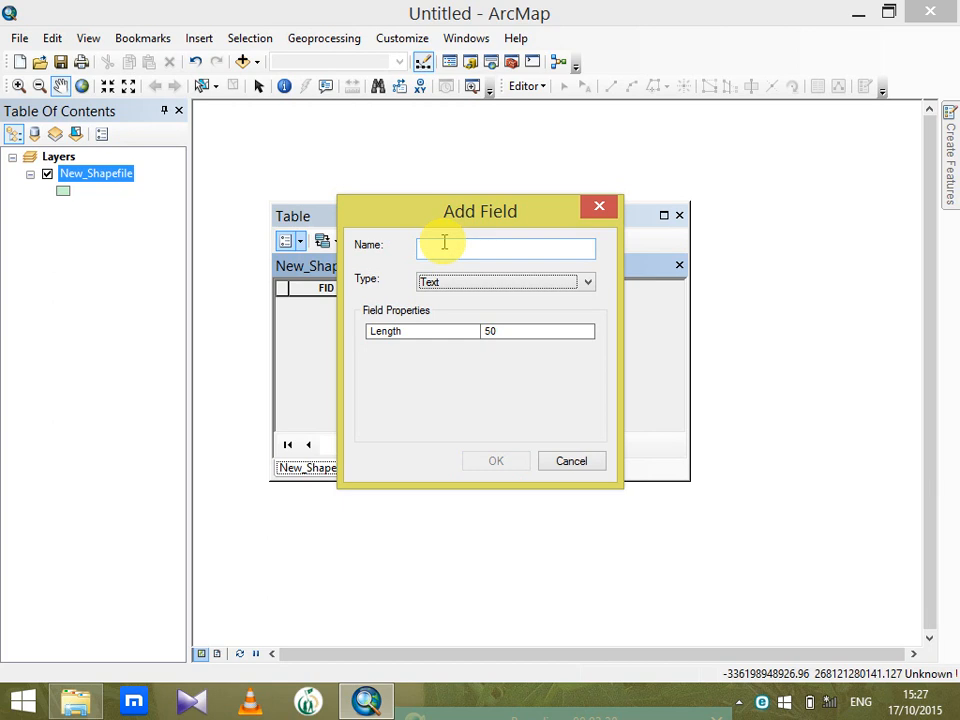
# Name the new text field "Name", set its length to 20, and add it to the table
pyautogui.click(444, 245)
pyautogui.write('n')
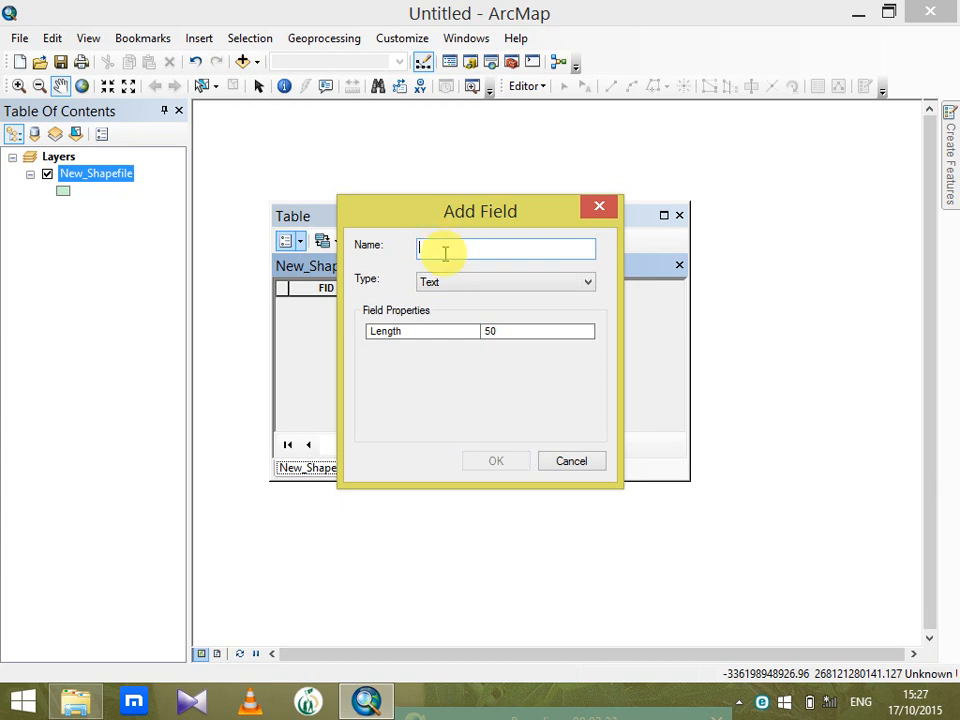
pyautogui.press('capslock')
pyautogui.write('N')
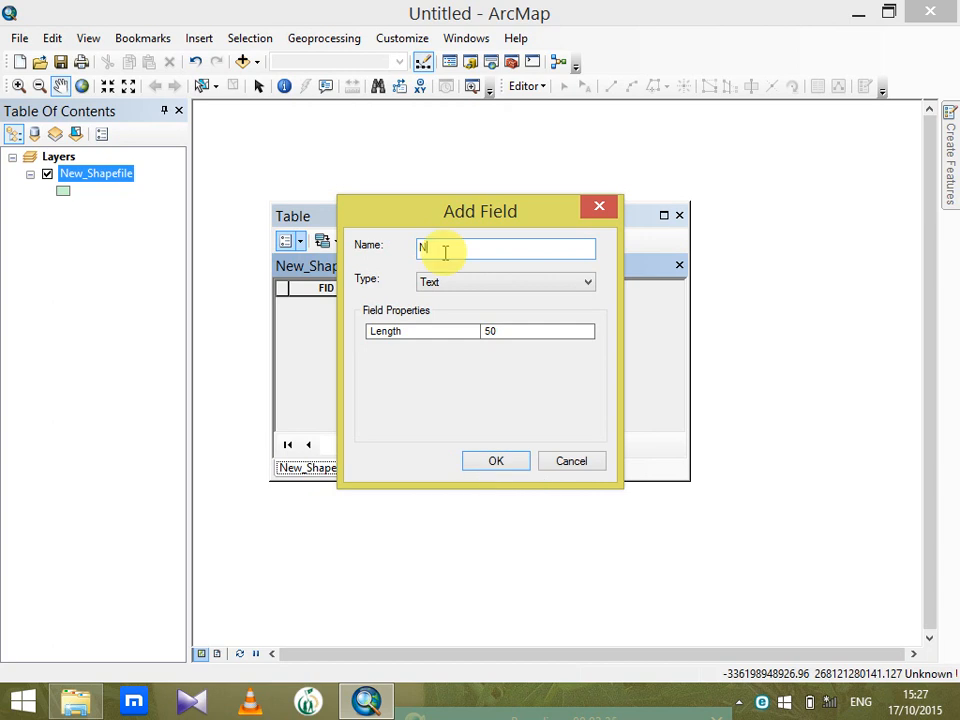
pyautogui.press('capslock')
pyautogui.write('ame')
pyautogui.click(480, 281)
pyautogui.click(480, 281)
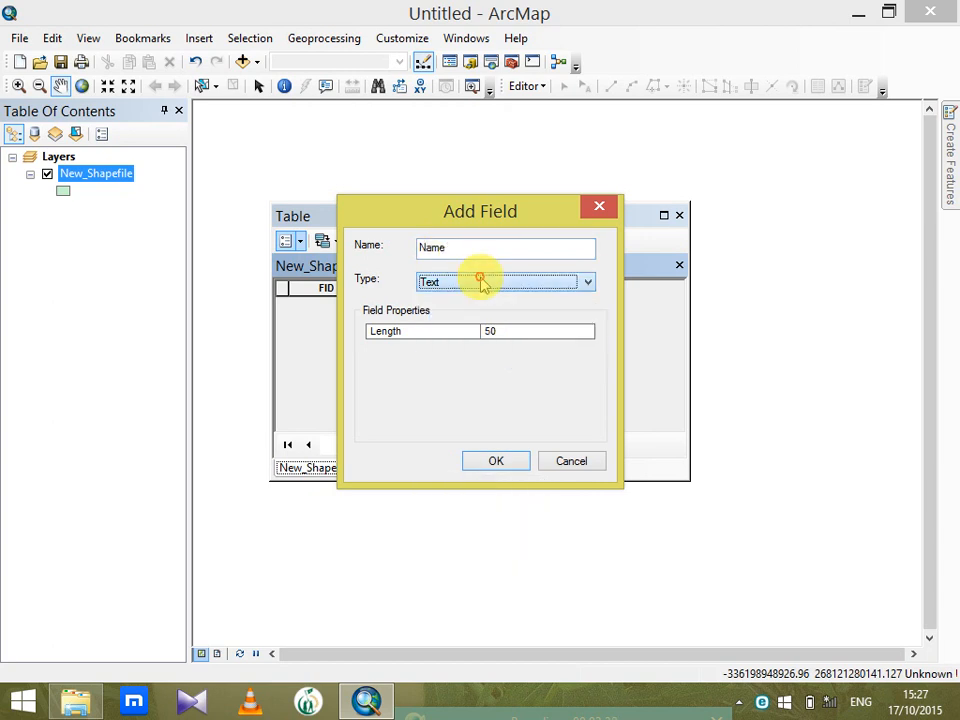
pyautogui.click(508, 331)
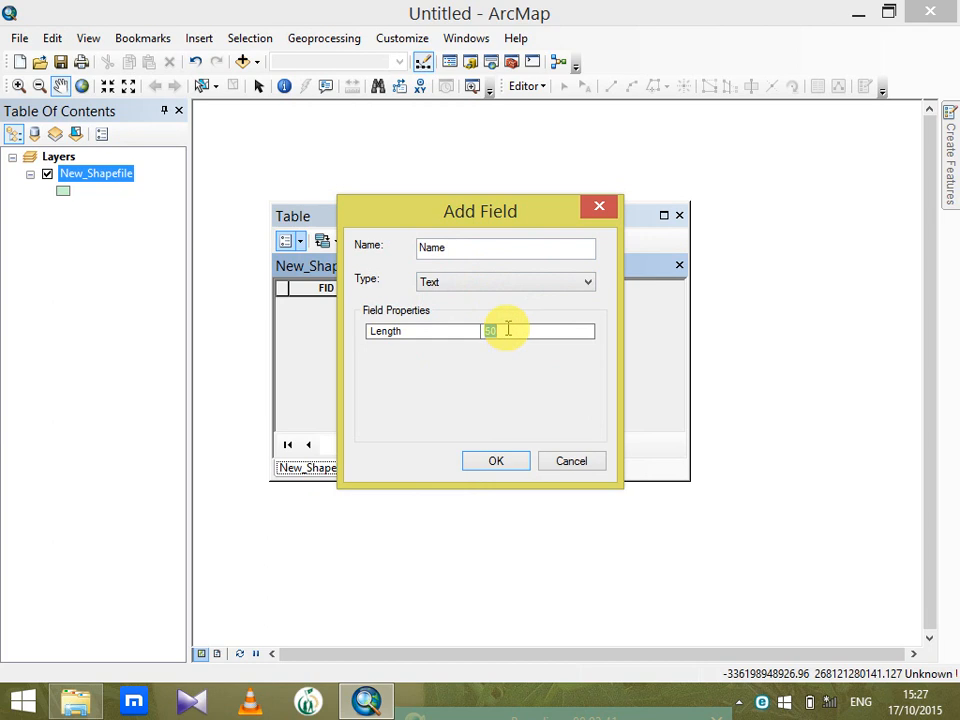
pyautogui.click(497, 461)
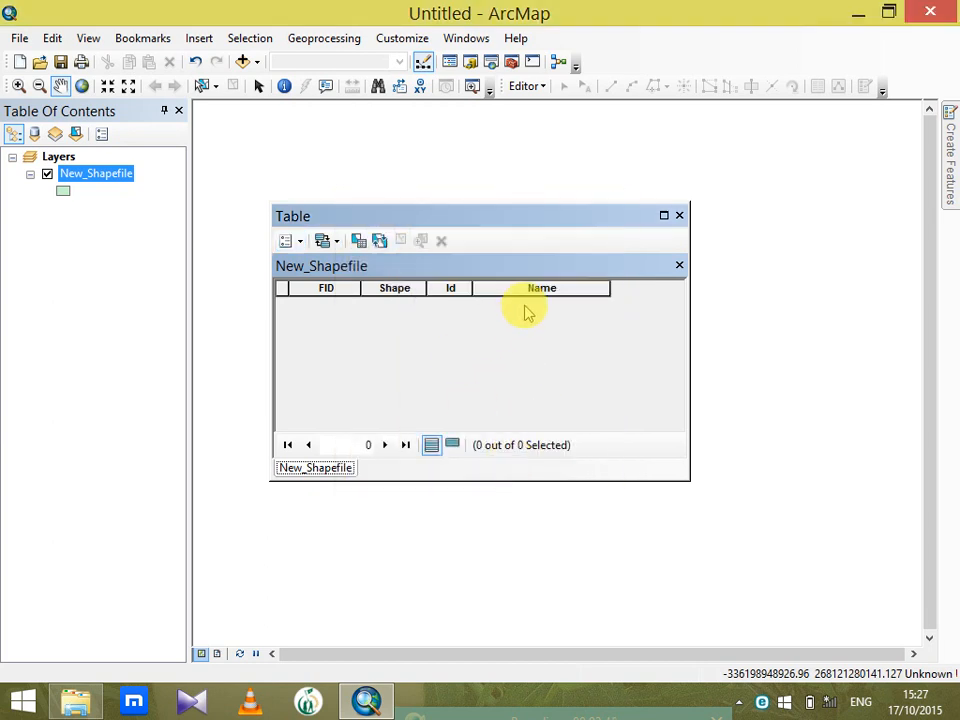
# Add a Long Integer field named "pop" to the New_Shapefile table with the default precision, and close the table
pyautogui.click(300, 242)
pyautogui.click(364, 357)
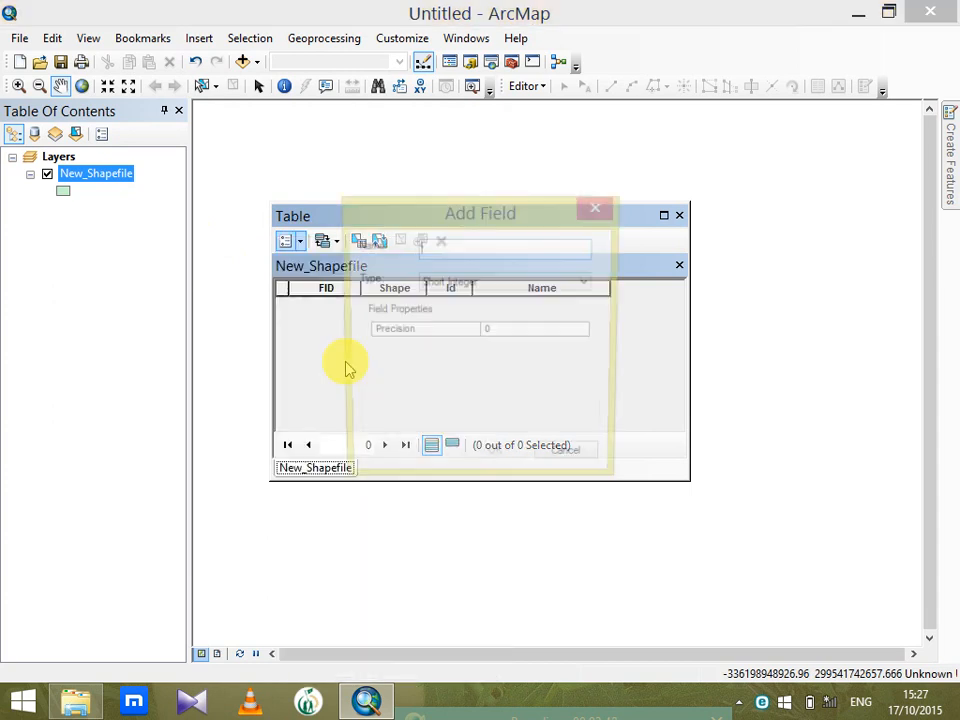
pyautogui.click(497, 283)
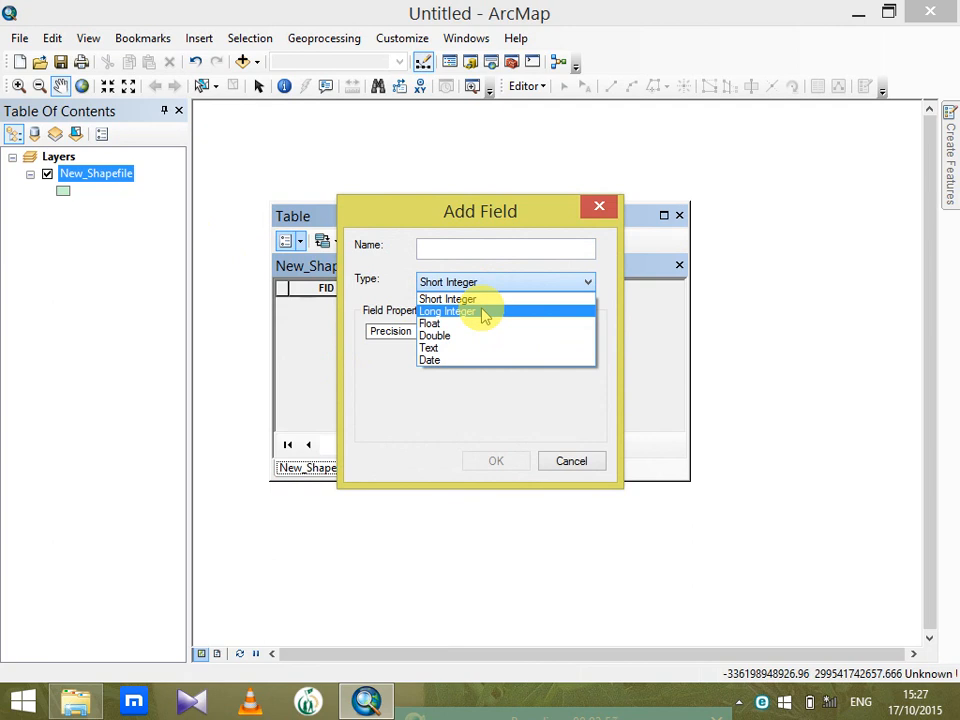
pyautogui.click(483, 313)
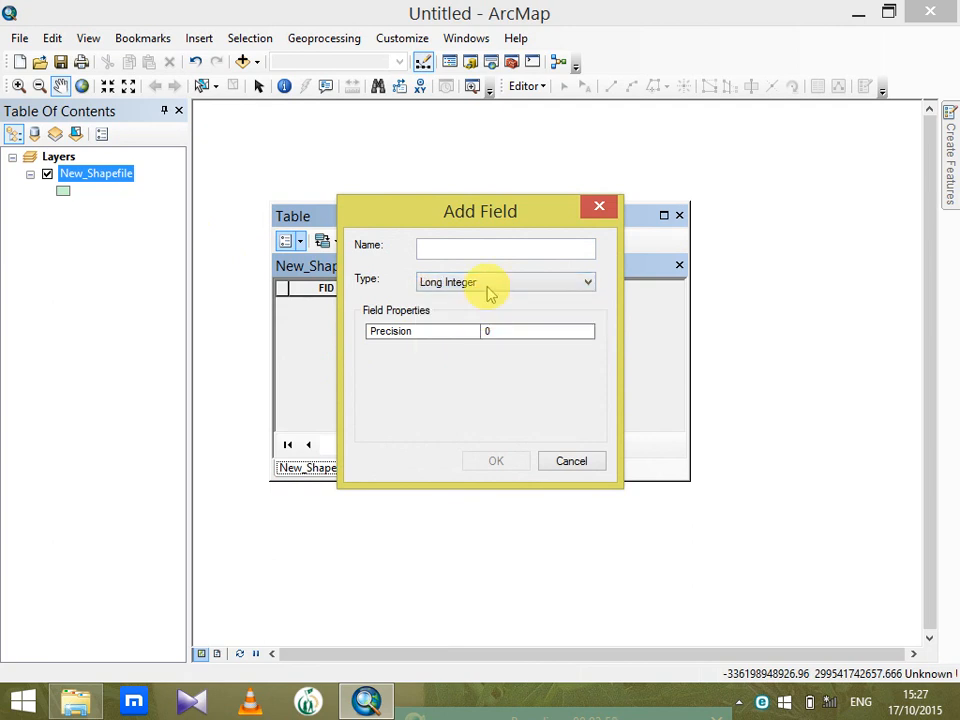
pyautogui.click(486, 247)
pyautogui.write('pop')
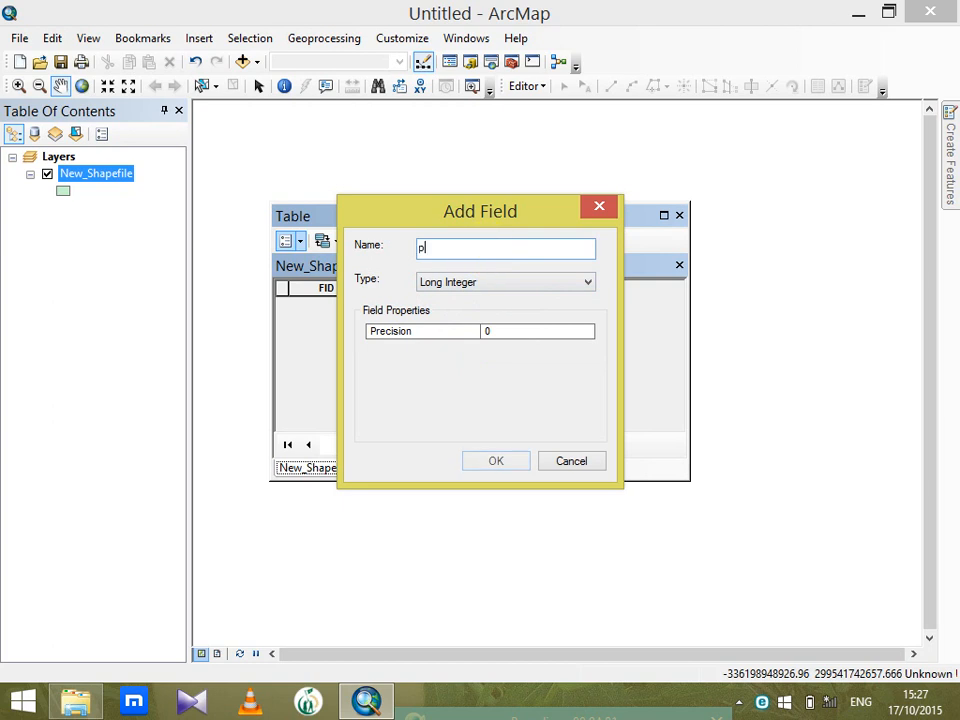
pyautogui.click(511, 334)
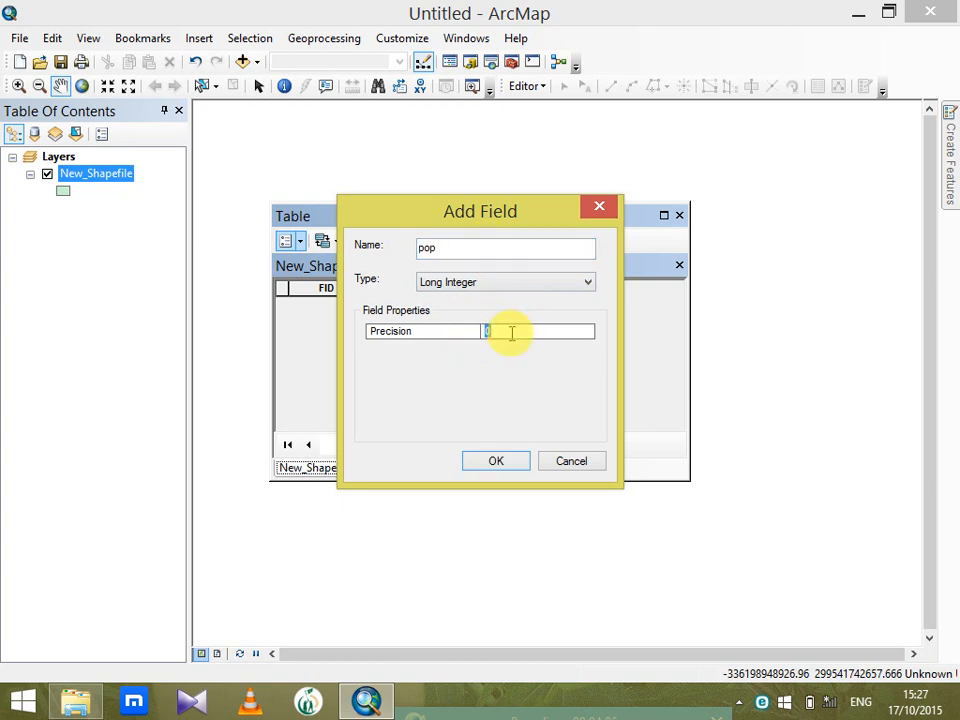
pyautogui.click(517, 458)
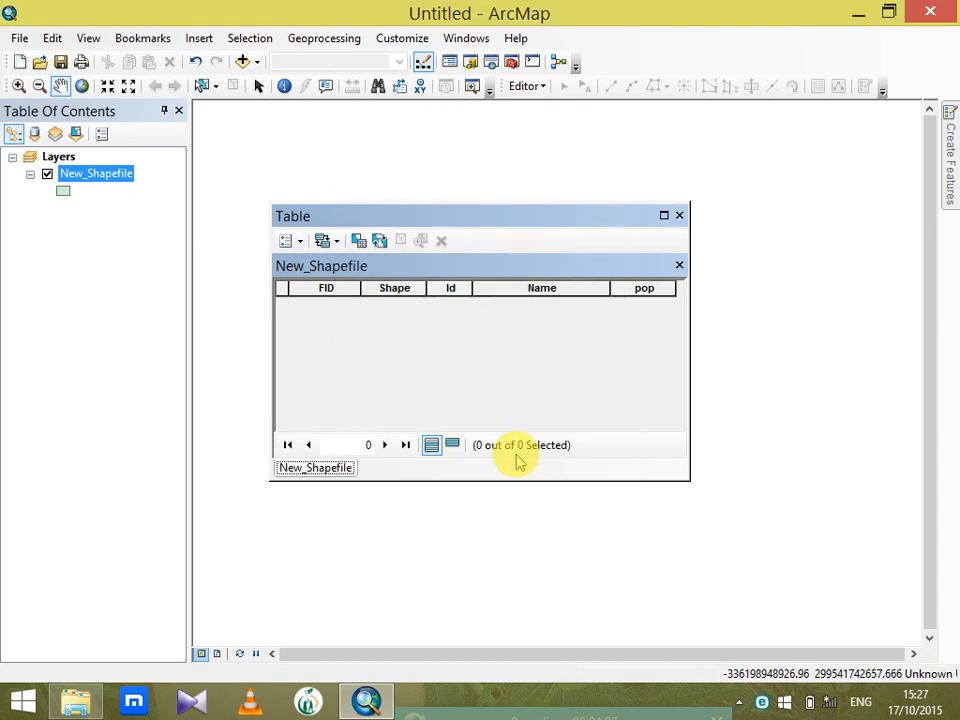
pyautogui.click(680, 215)
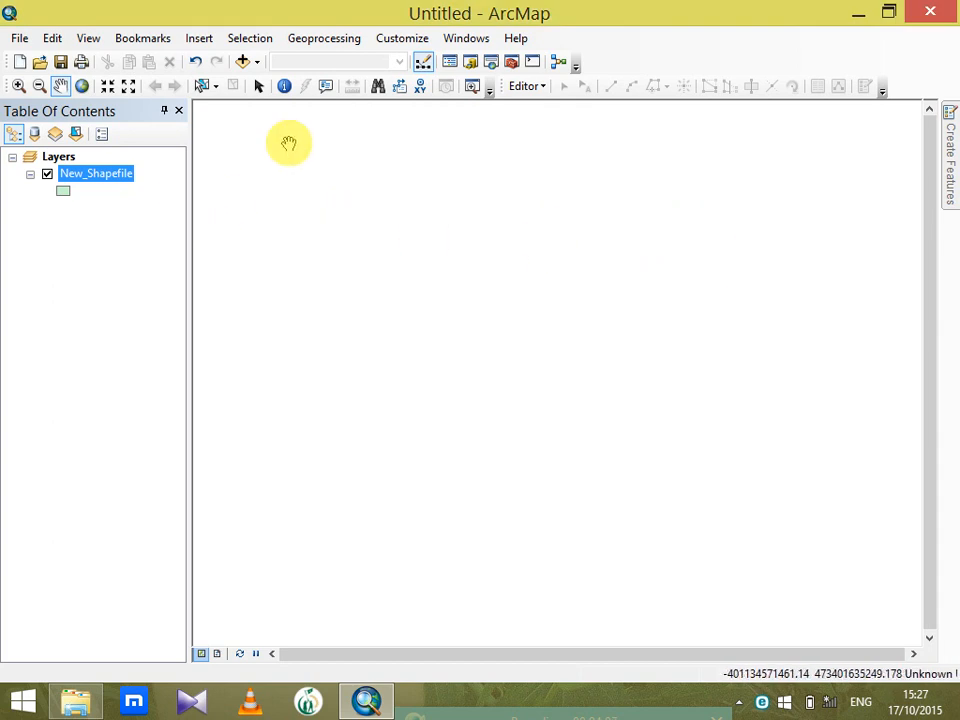
# Start an edit session and draw one large eight-vertex polygon in the map area using the New_Shapefile template
pyautogui.click(535, 86)
pyautogui.click(566, 107)
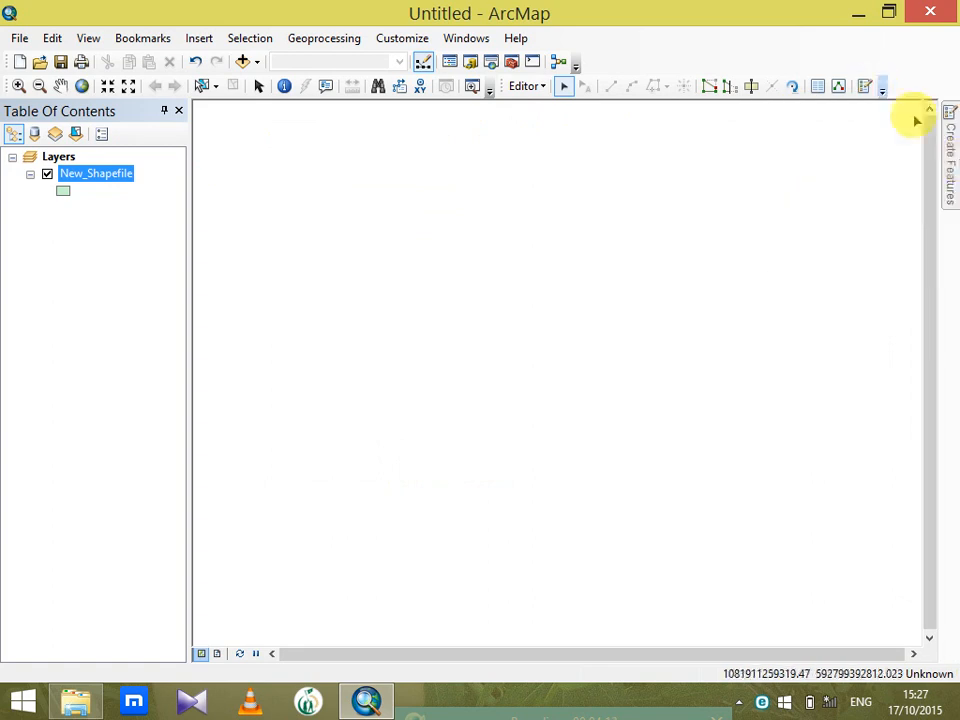
pyautogui.moveTo(952, 165)
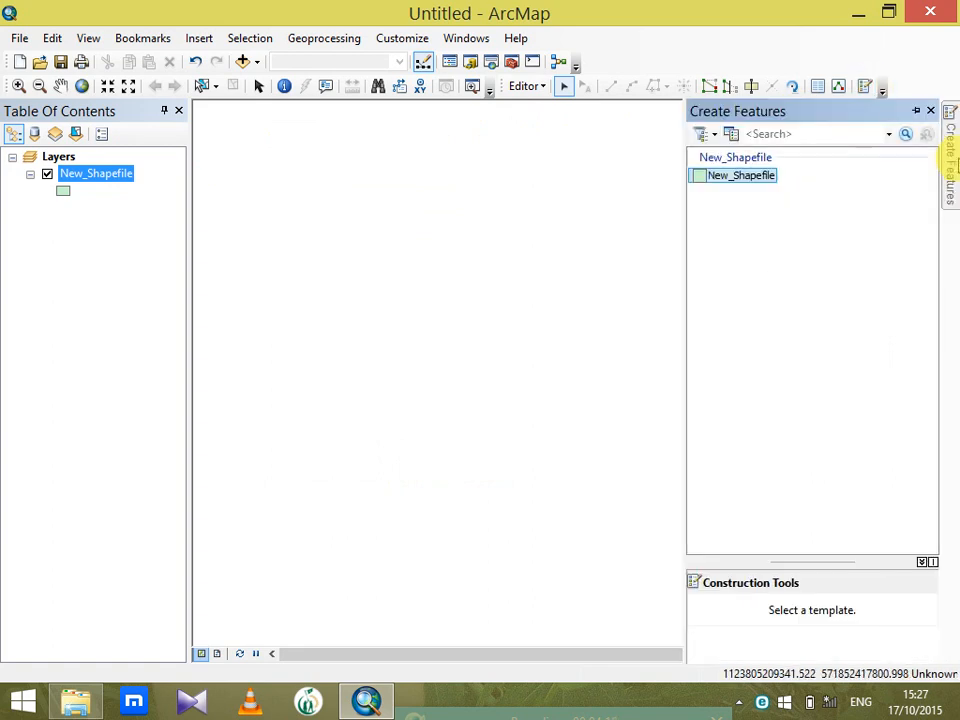
pyautogui.click(755, 176)
pyautogui.click(344, 200)
pyautogui.click(499, 206)
pyautogui.click(585, 360)
pyautogui.click(592, 486)
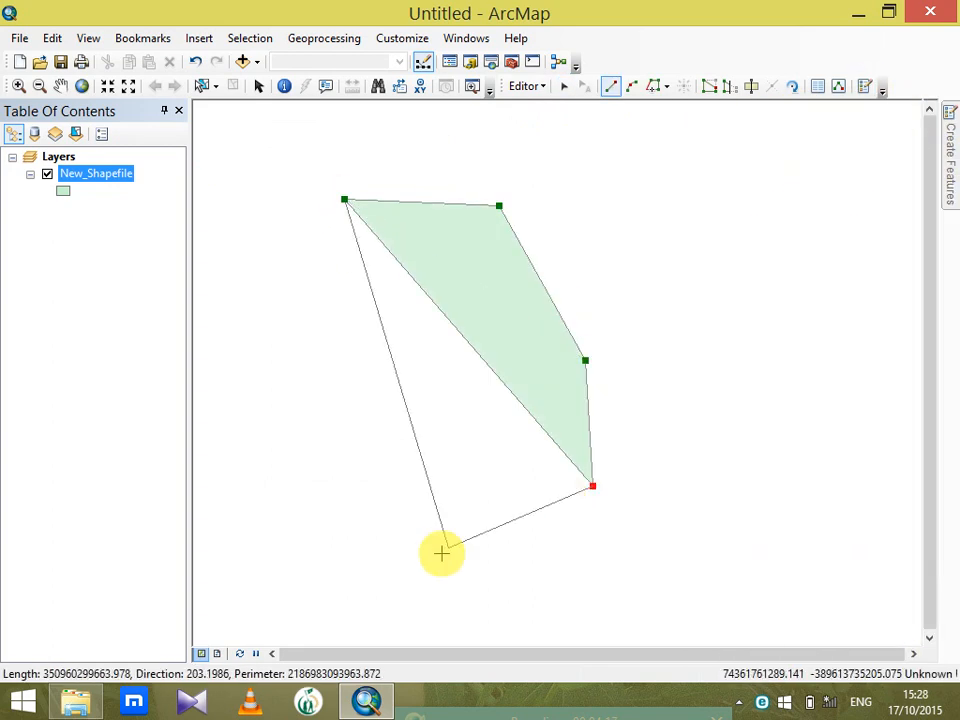
pyautogui.click(440, 555)
pyautogui.click(335, 571)
pyautogui.click(256, 423)
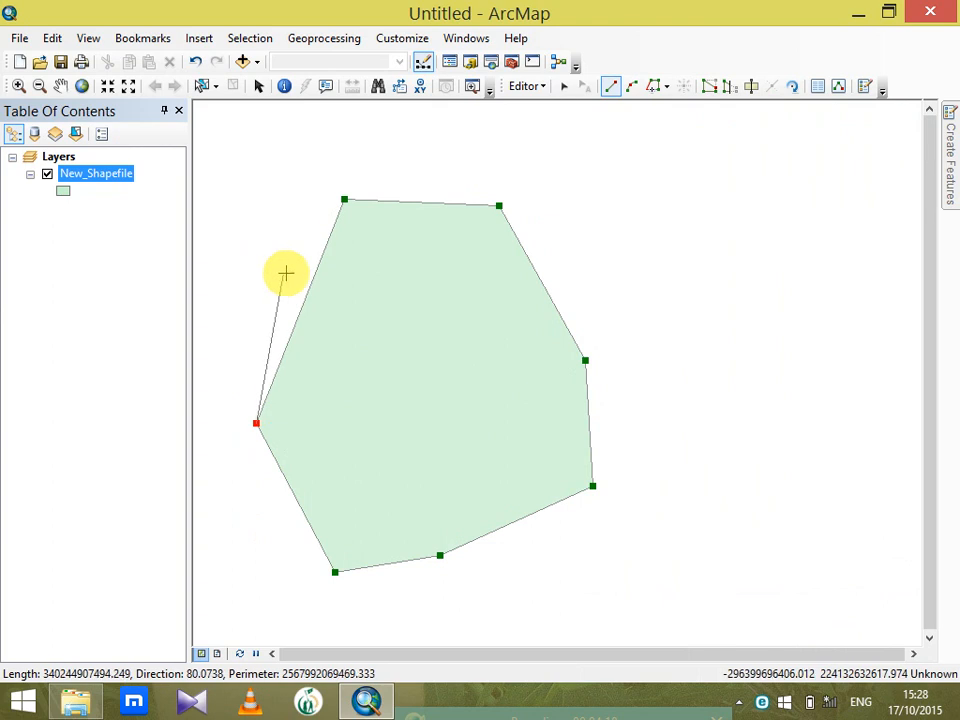
pyautogui.doubleClick(337, 274)
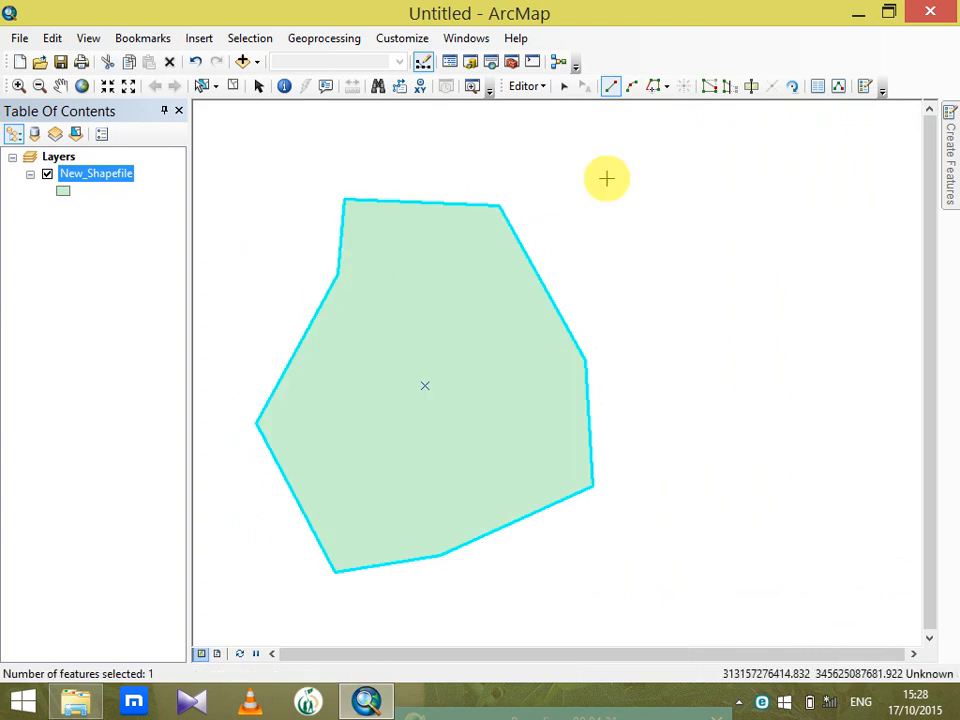
# Cut the polygon into four pieces with three lines running across it, using the Cut Polygons tool
pyautogui.click(752, 88)
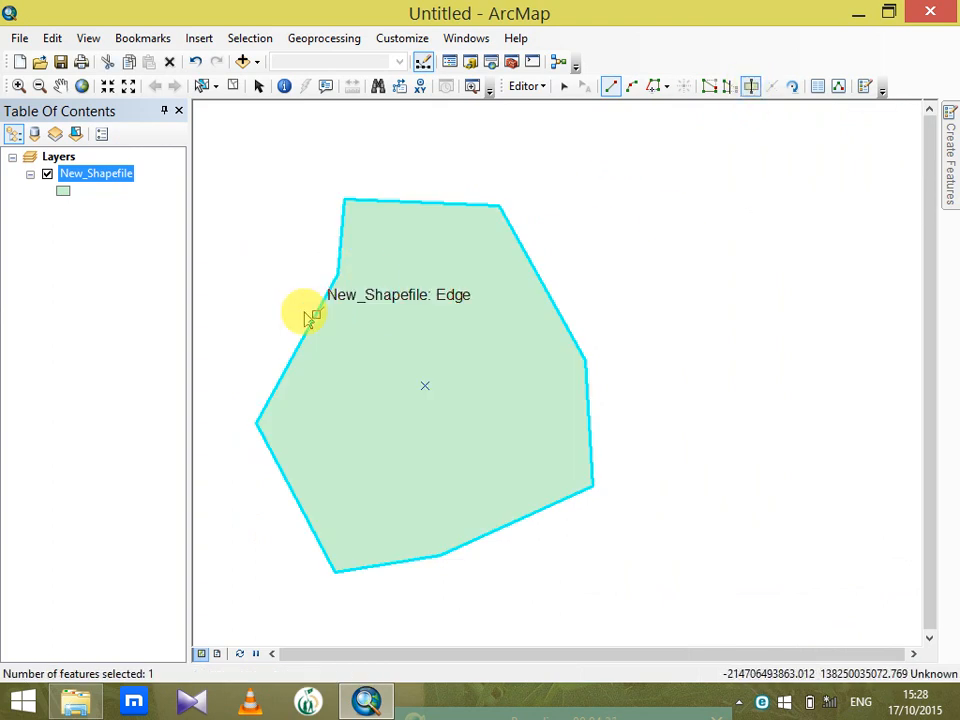
pyautogui.click(303, 282)
pyautogui.doubleClick(561, 260)
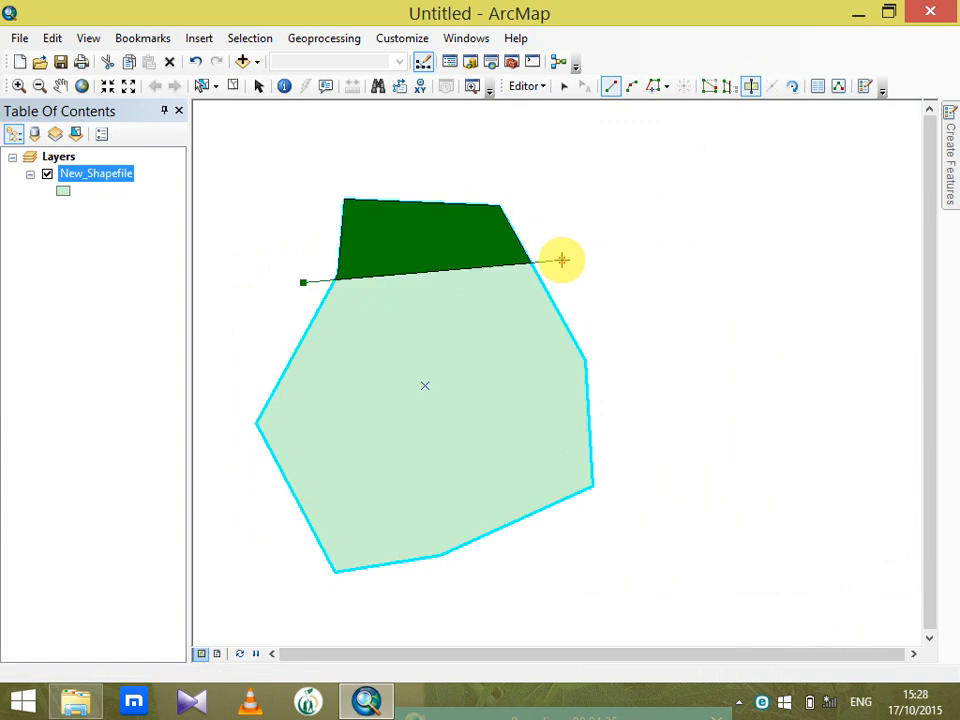
pyautogui.click(271, 322)
pyautogui.doubleClick(649, 381)
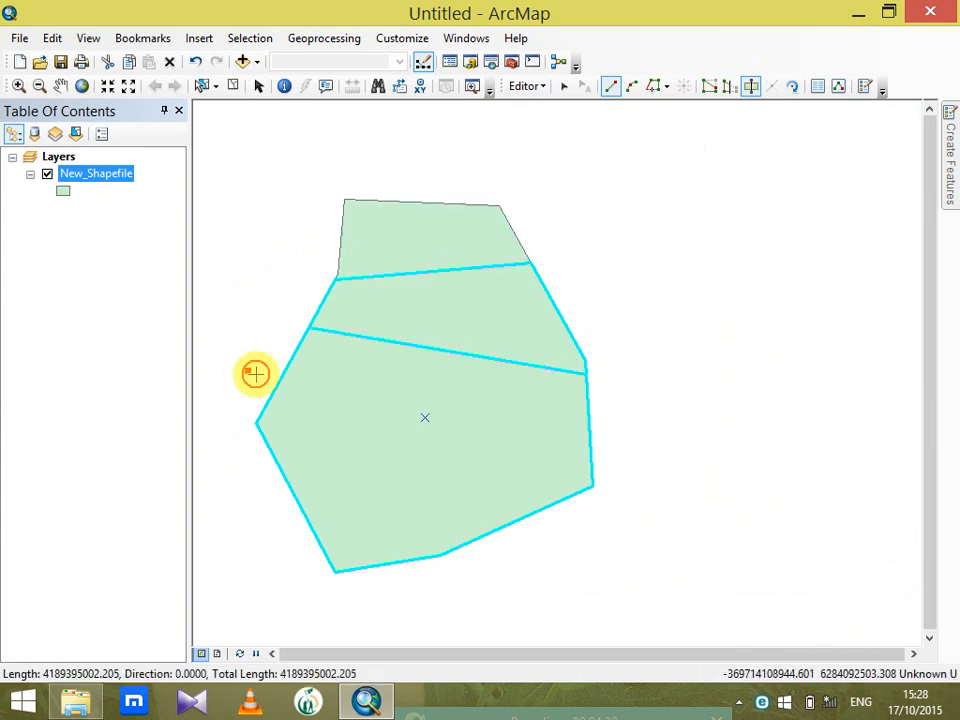
pyautogui.doubleClick(583, 589)
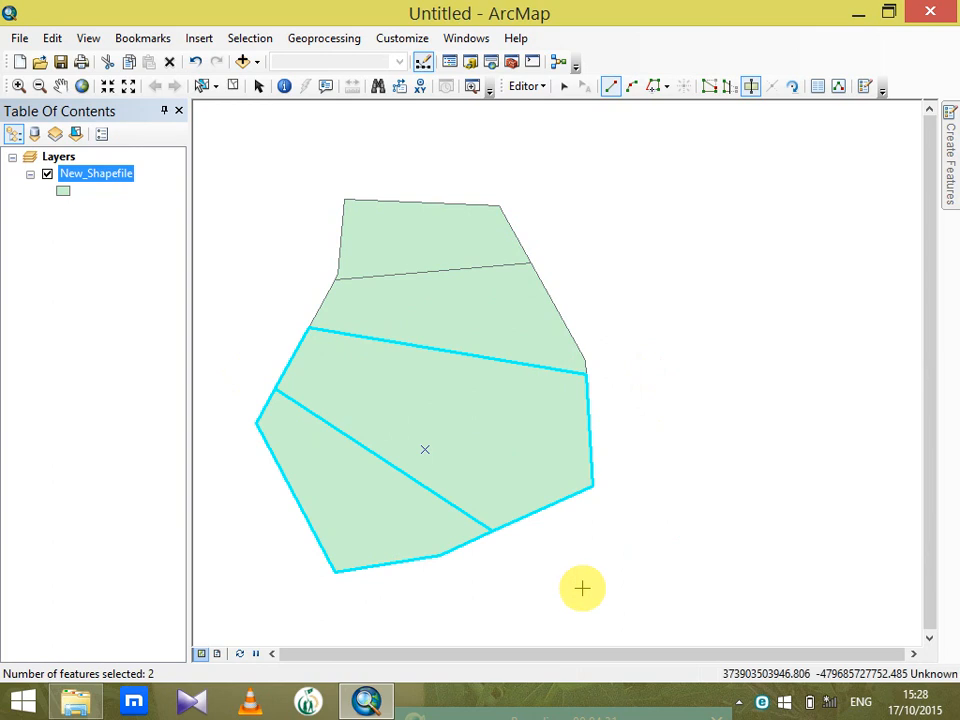
# Open the attributes of the topmost polygon piece and set its Name to a and its pop to 1
pyautogui.click(563, 87)
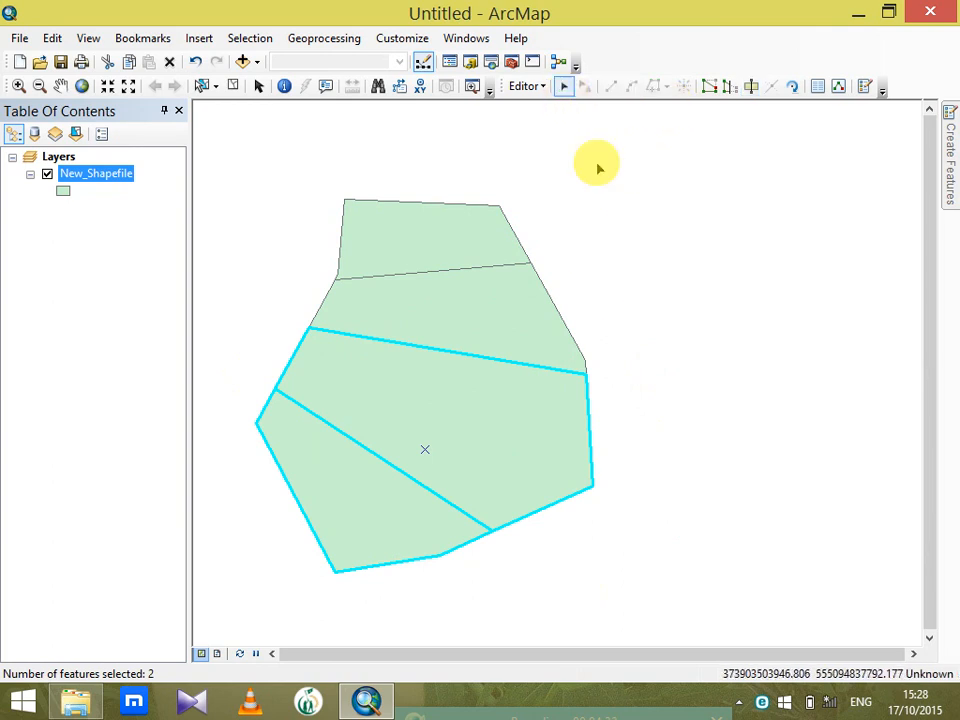
pyautogui.click(477, 250)
pyautogui.rightClick(477, 250)
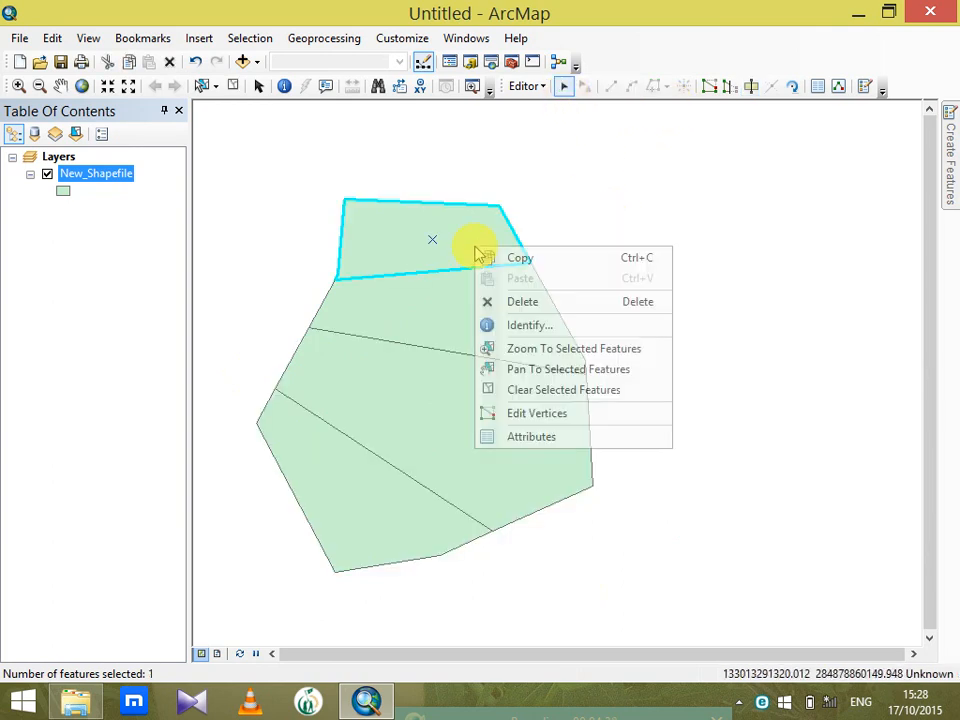
pyautogui.click(568, 437)
pyautogui.moveTo(344, 152); pyautogui.dragTo(814, 120)
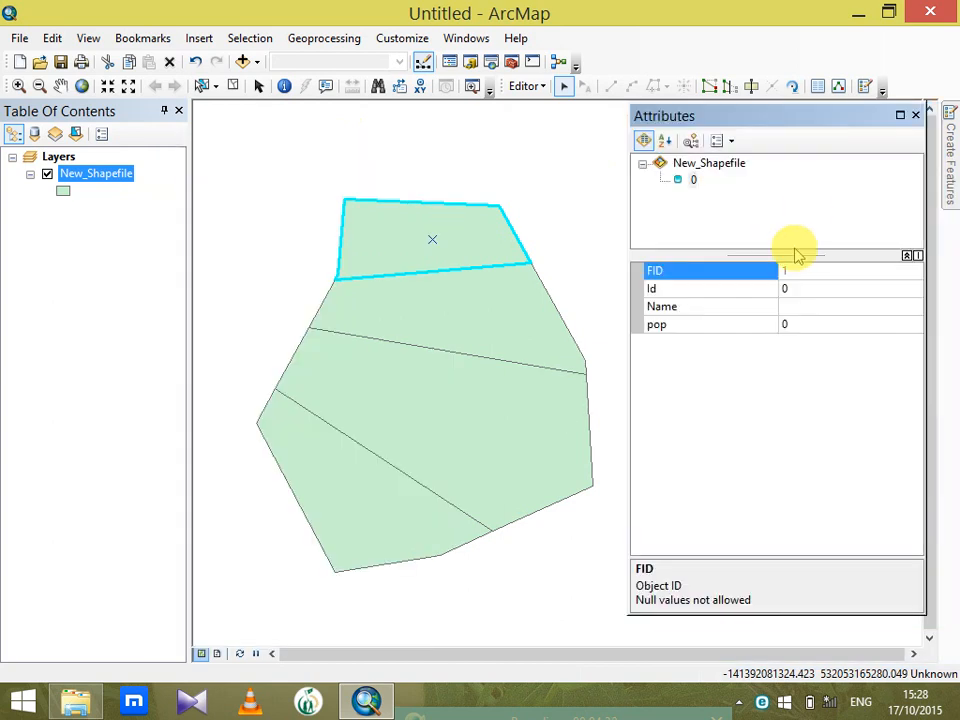
pyautogui.click(808, 312)
pyautogui.write('a')
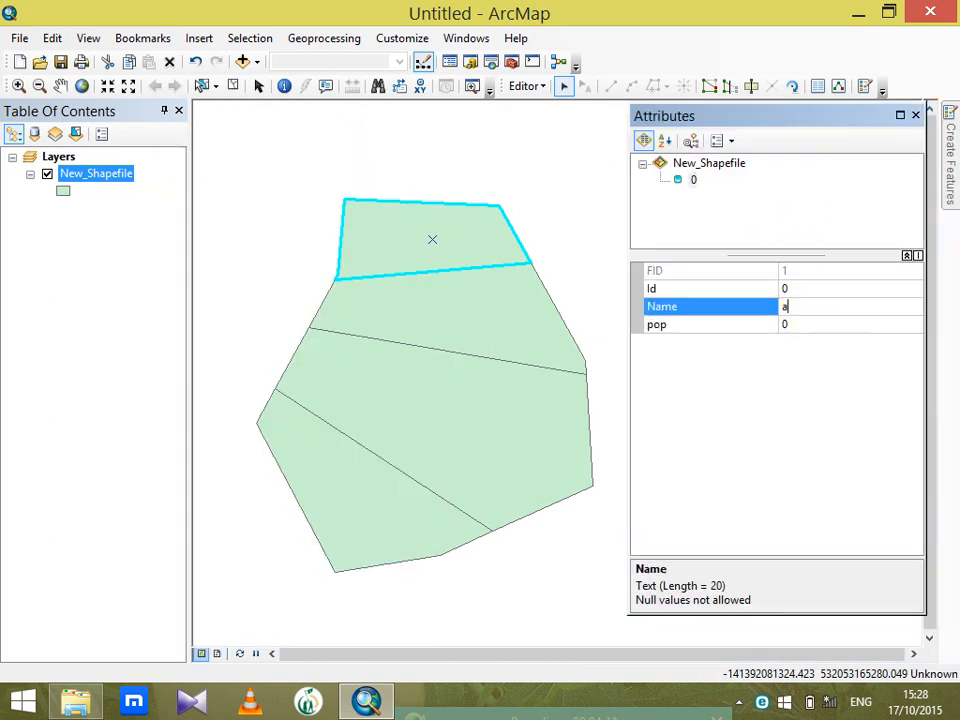
pyautogui.click(803, 323)
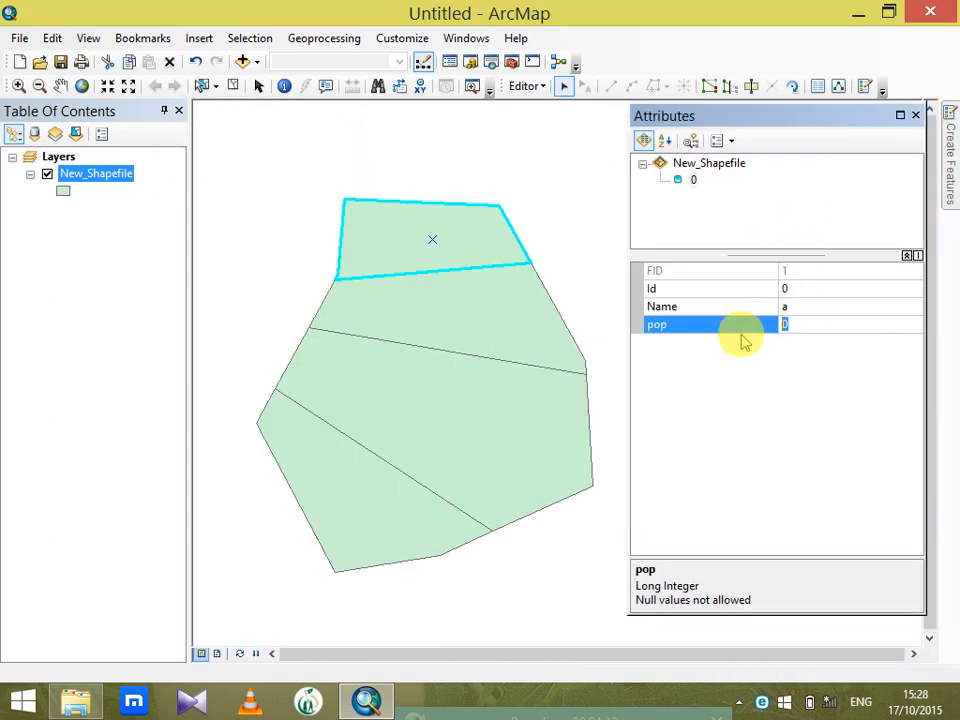
pyautogui.write('12')
# Set the Name of the second polygon piece from the top to b and its pop to 10
pyautogui.click(492, 334)
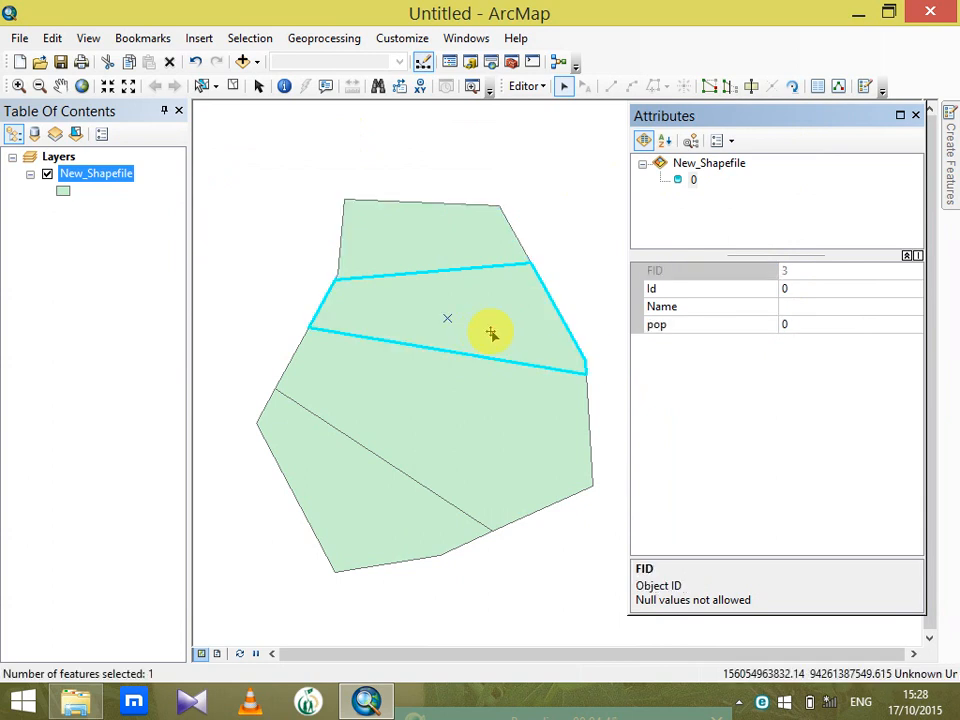
pyautogui.click(800, 306)
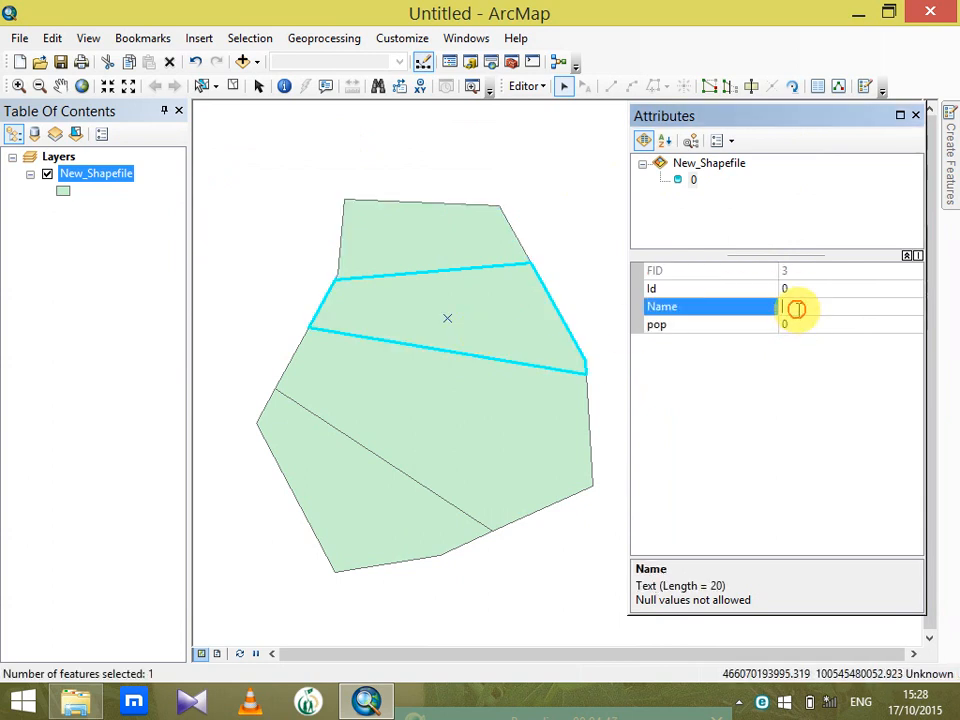
pyautogui.write('b')
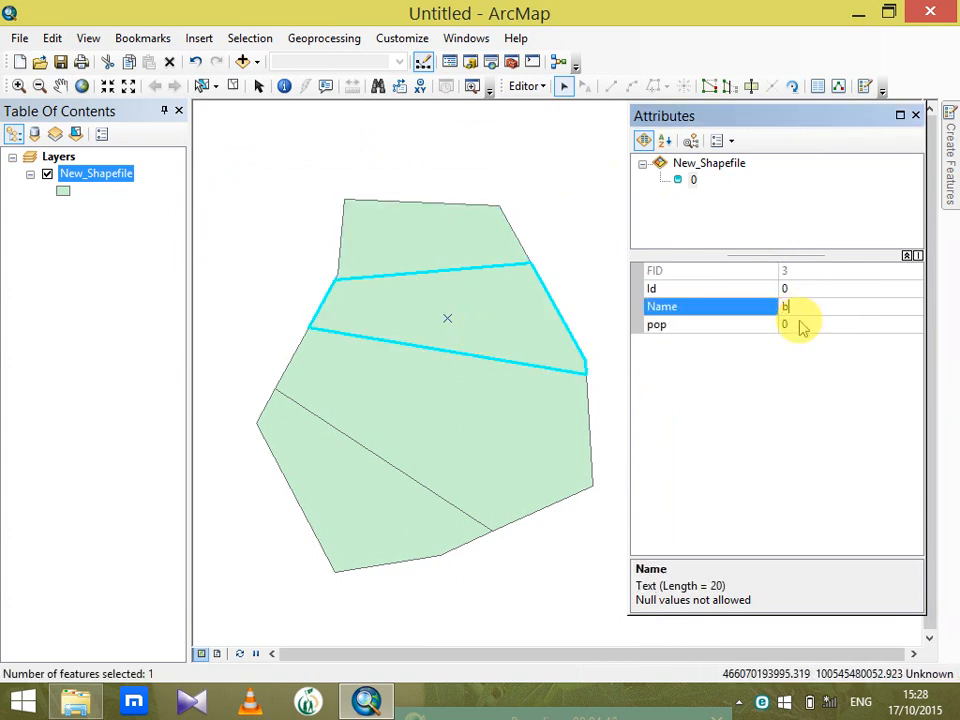
pyautogui.click(800, 322)
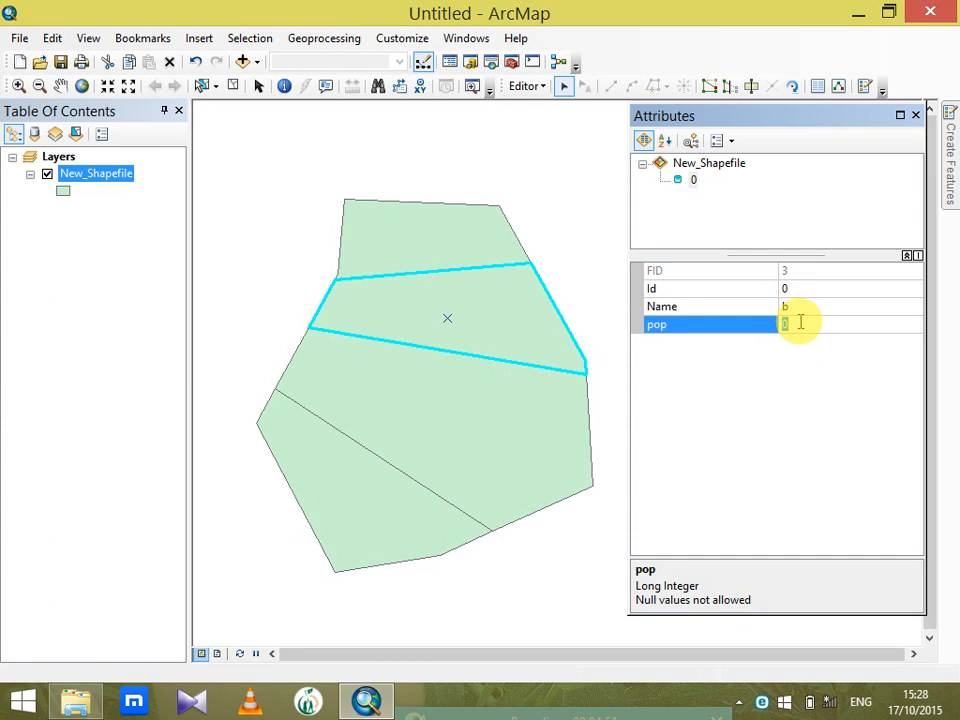
pyautogui.write('10')
# Set the Name of the third polygon piece from the top to c and its pop to 11
pyautogui.doubleClick(491, 430)
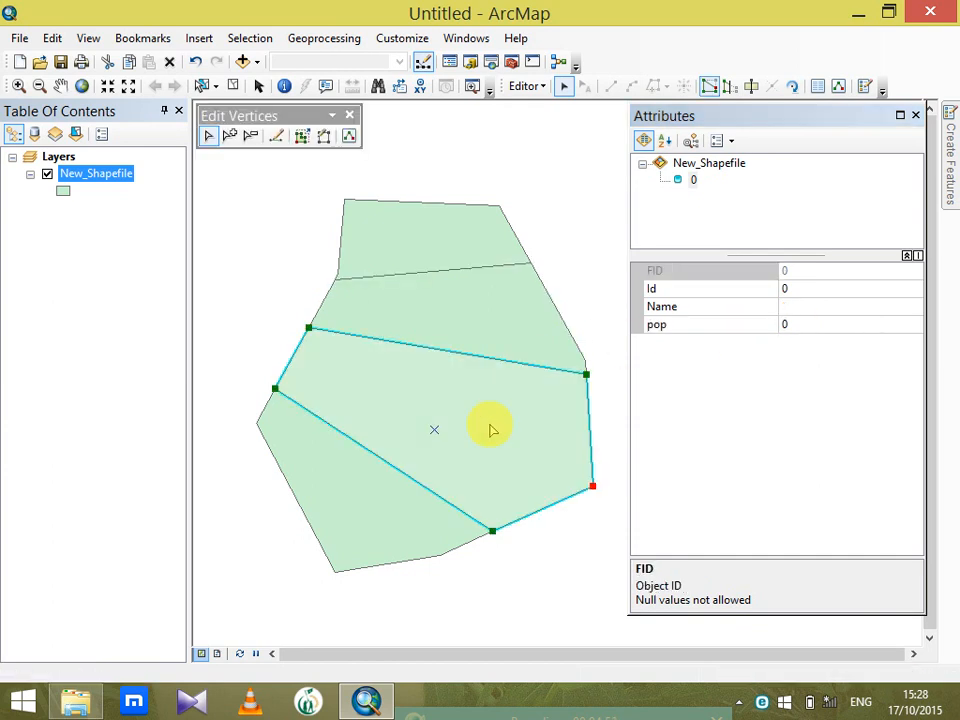
pyautogui.click(803, 307)
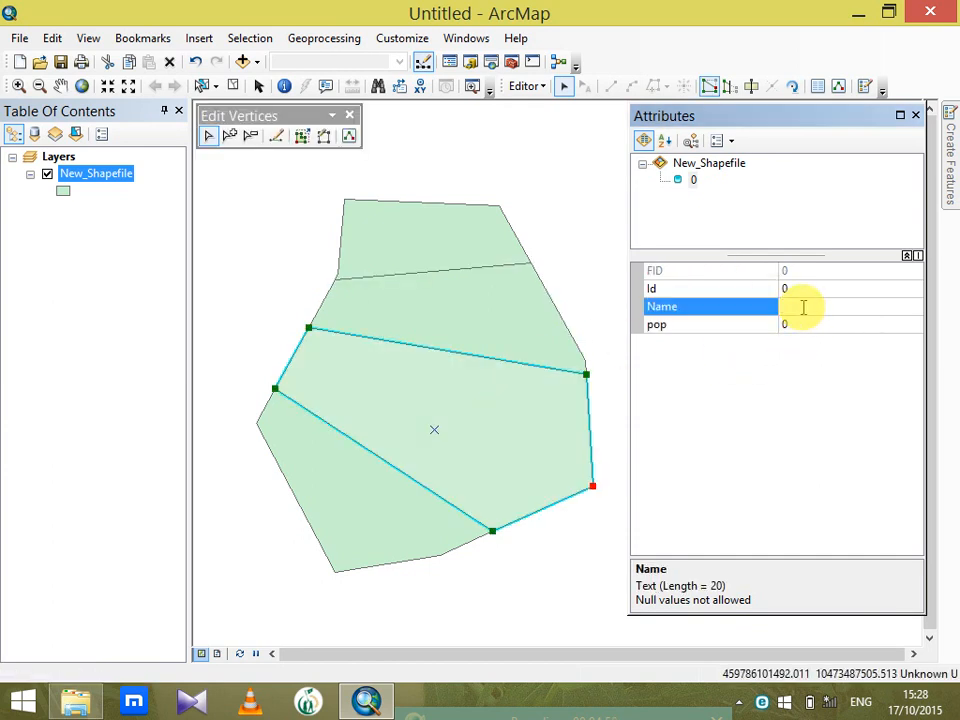
pyautogui.write('c')
pyautogui.click(793, 325)
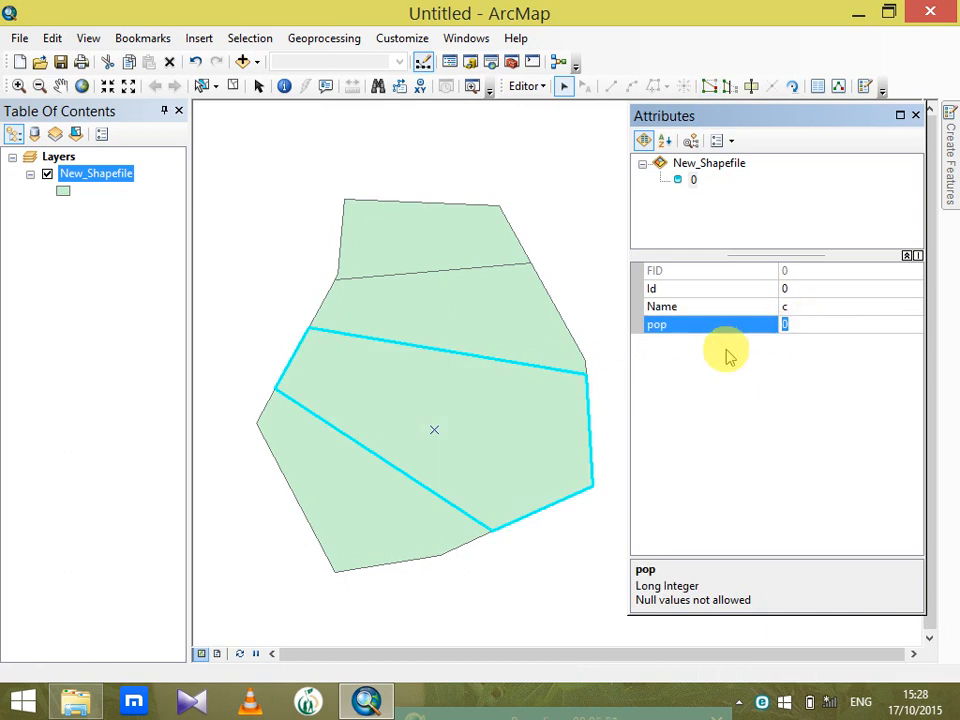
pyautogui.write('11')
# Set the Name of the lowest polygon piece to d and its pop to 14
pyautogui.click(394, 499)
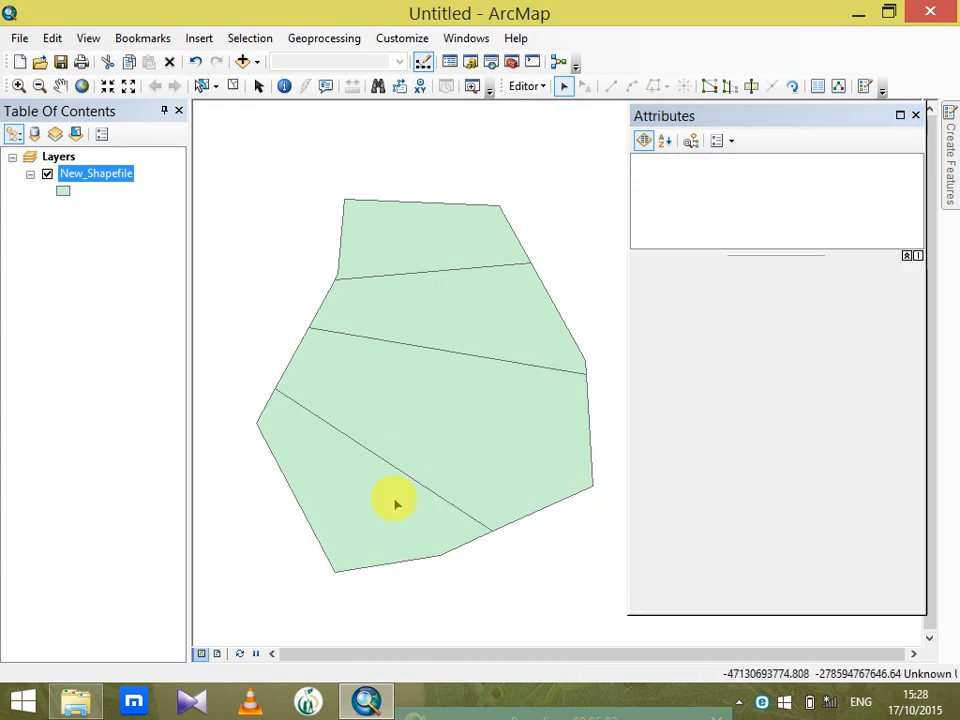
pyautogui.doubleClick(396, 505)
pyautogui.click(814, 323)
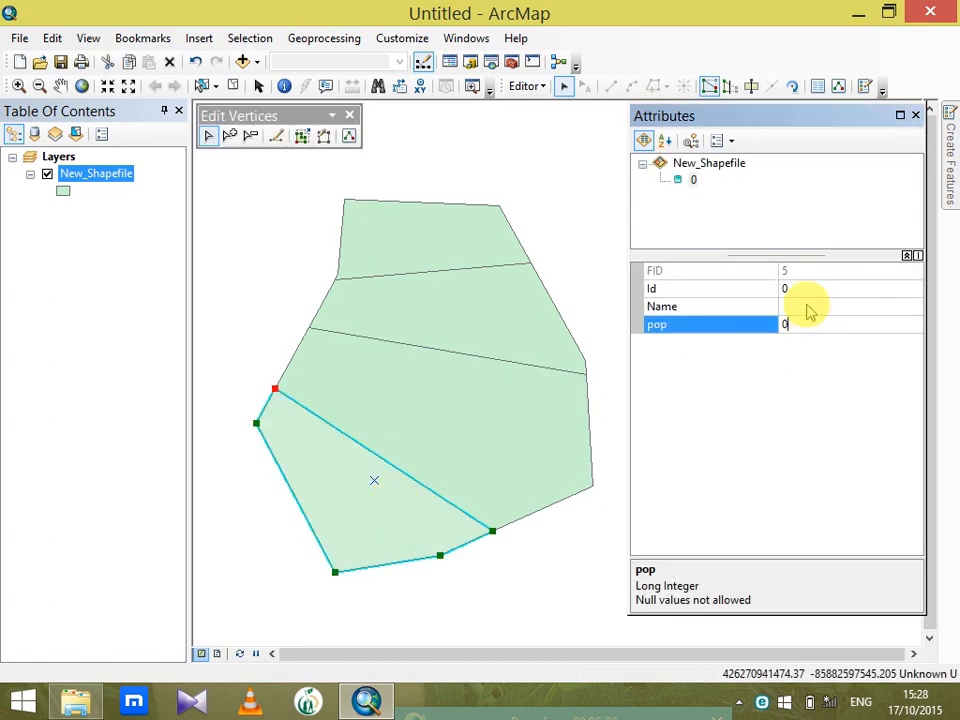
pyautogui.click(810, 306)
pyautogui.write('d')
pyautogui.click(814, 322)
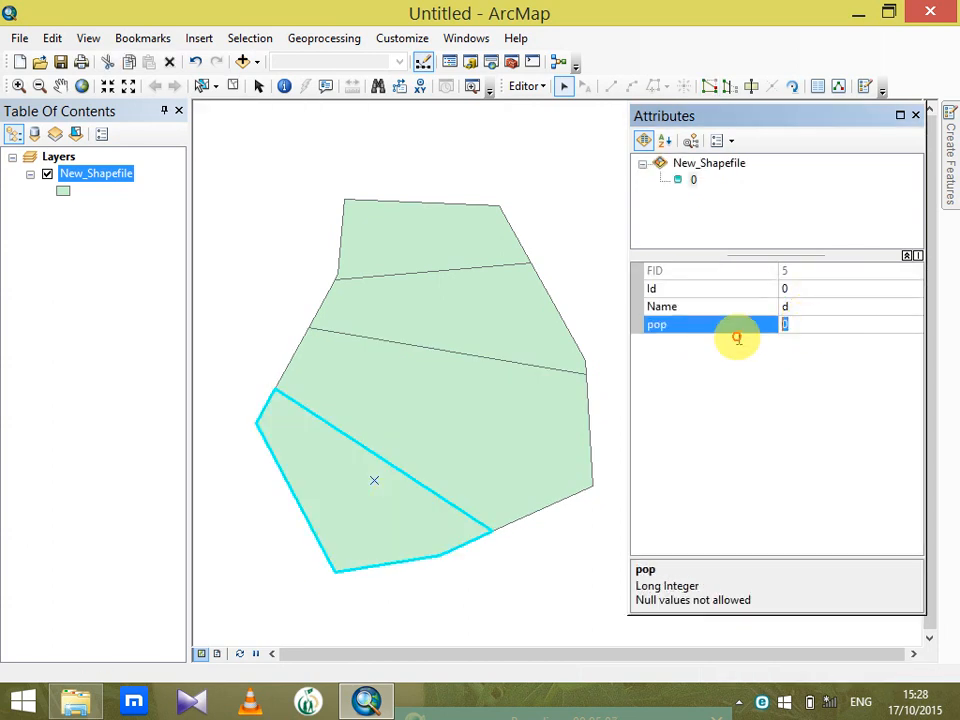
pyautogui.write('14')
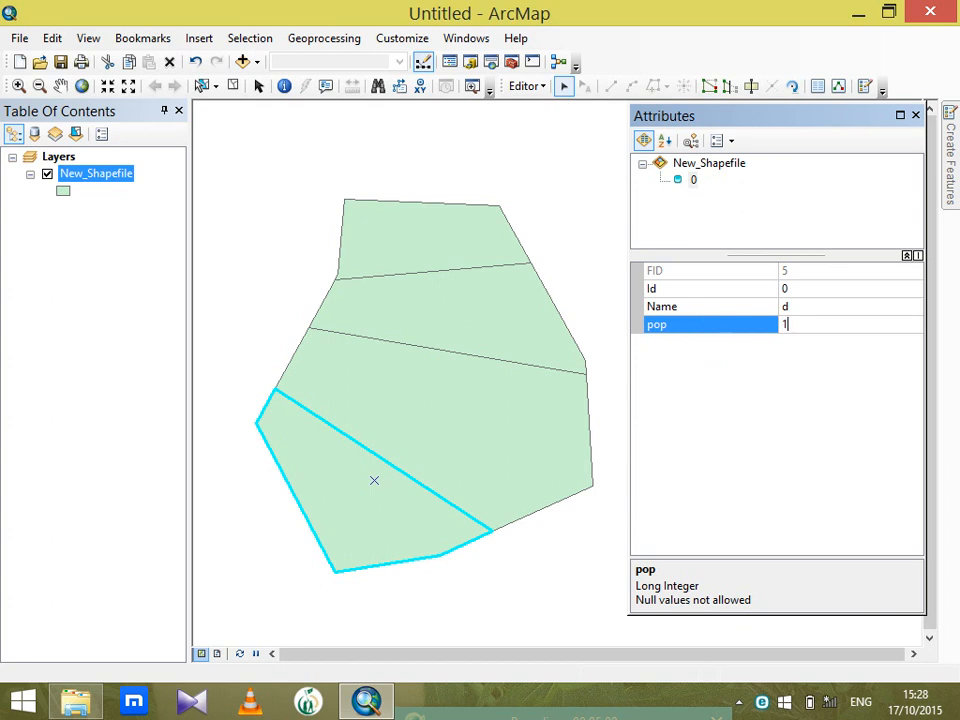
# Deselect the polygon, close its attributes window, and stop editing New_Shapefile while saving the edits
pyautogui.click(291, 201)
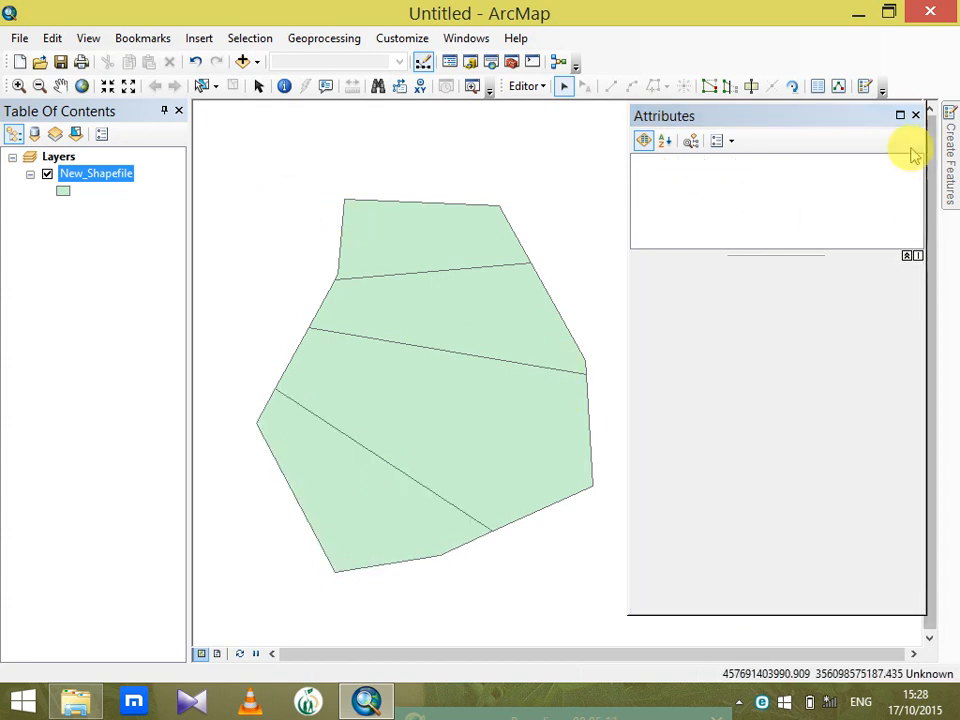
pyautogui.click(915, 115)
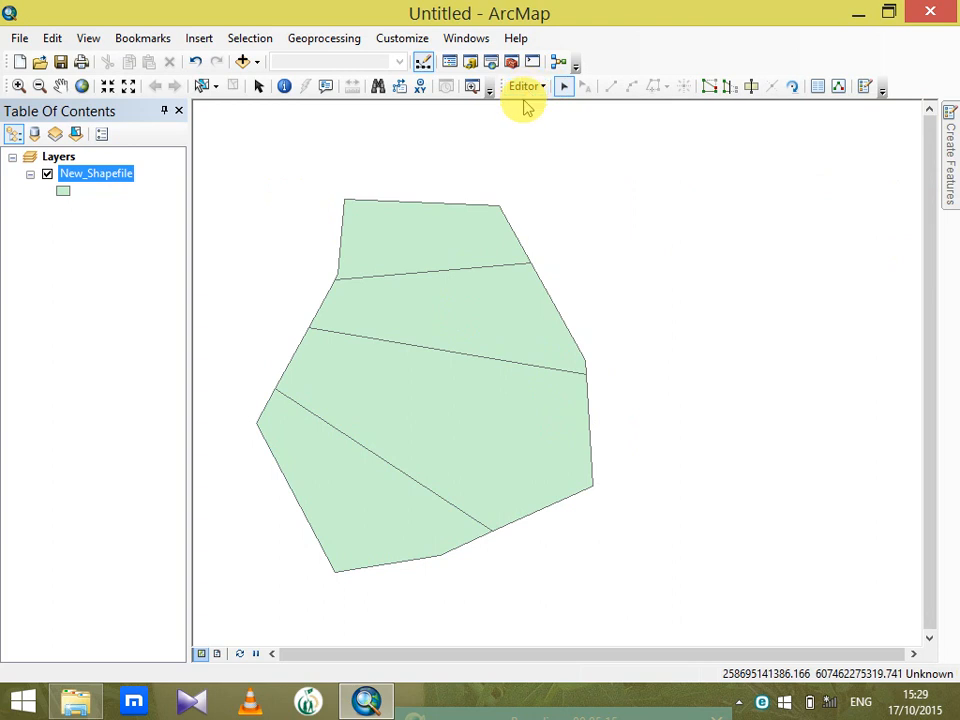
pyautogui.click(525, 87)
pyautogui.click(551, 128)
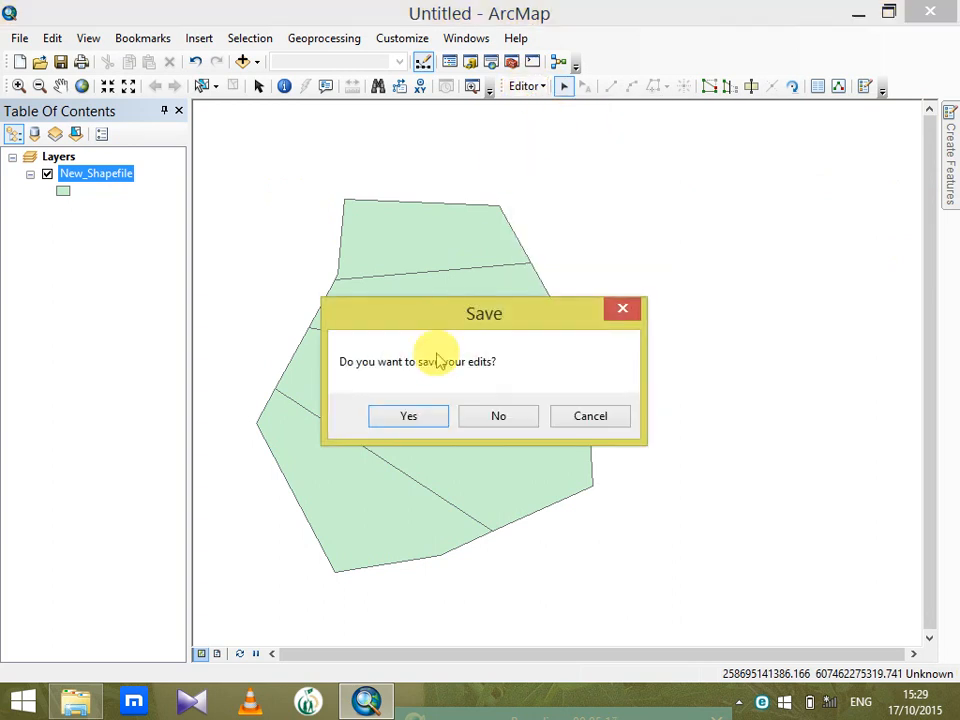
pyautogui.click(418, 413)
# Open the New_Shapefile attribute table to check the Name and pop values, and close it
pyautogui.rightClick(105, 178)
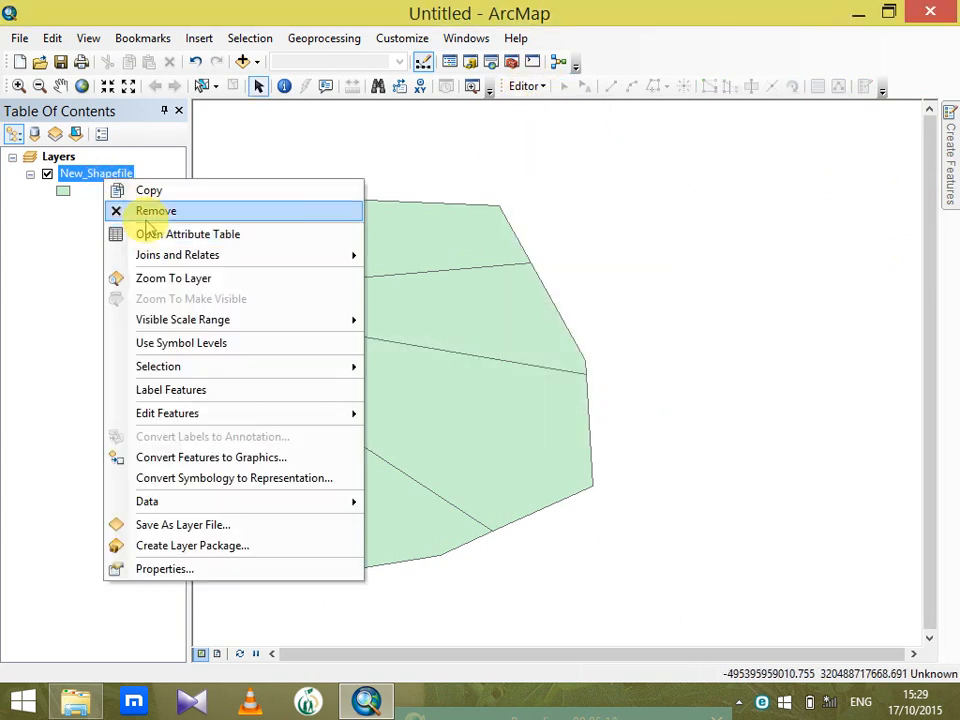
pyautogui.click(150, 236)
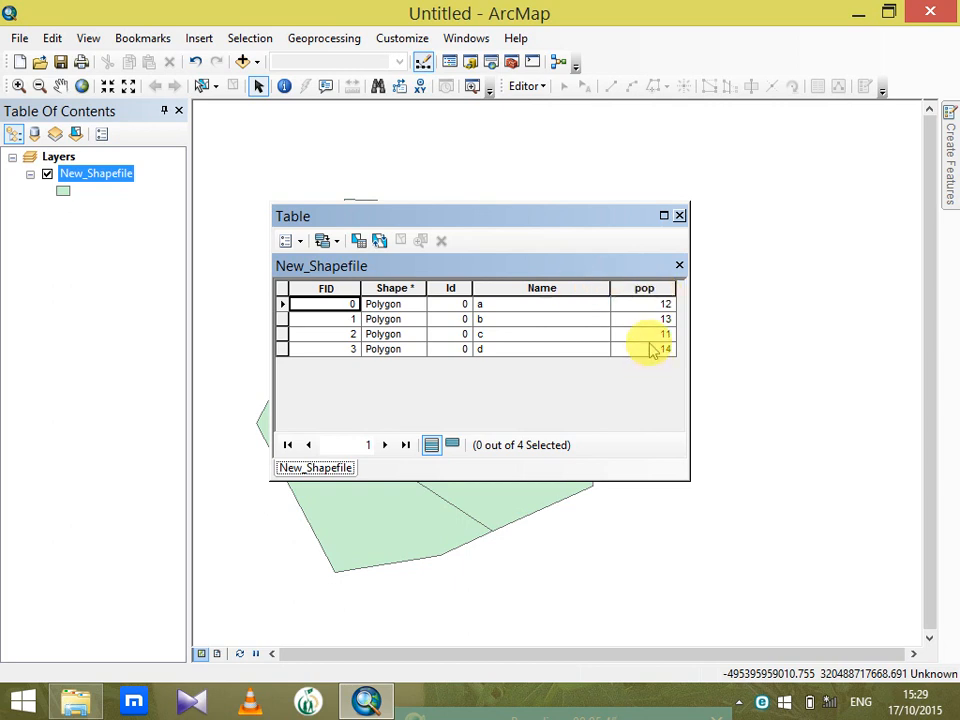
pyautogui.click(679, 215)
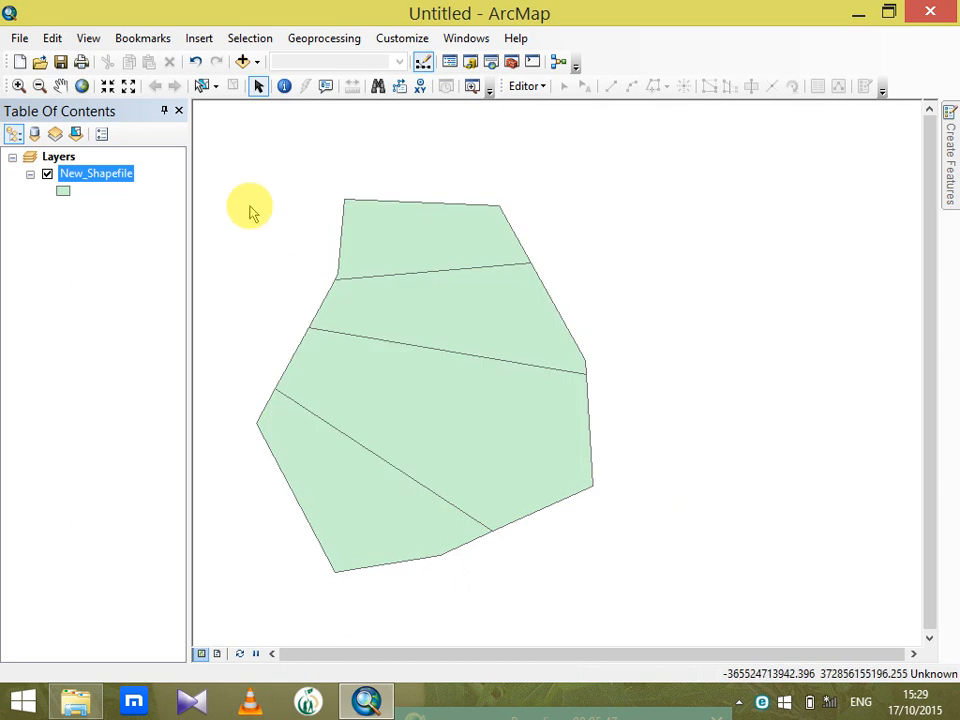
# Open the New_Shapefile layer properties and set its symbology to unique values categories based on the Name field
pyautogui.rightClick(125, 178)
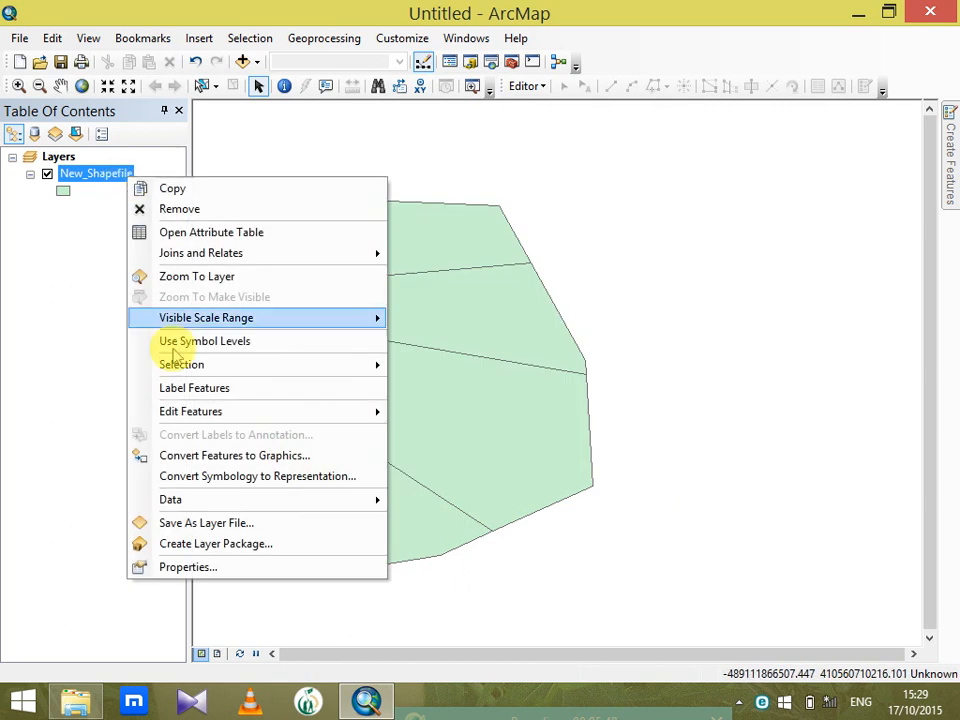
pyautogui.click(228, 572)
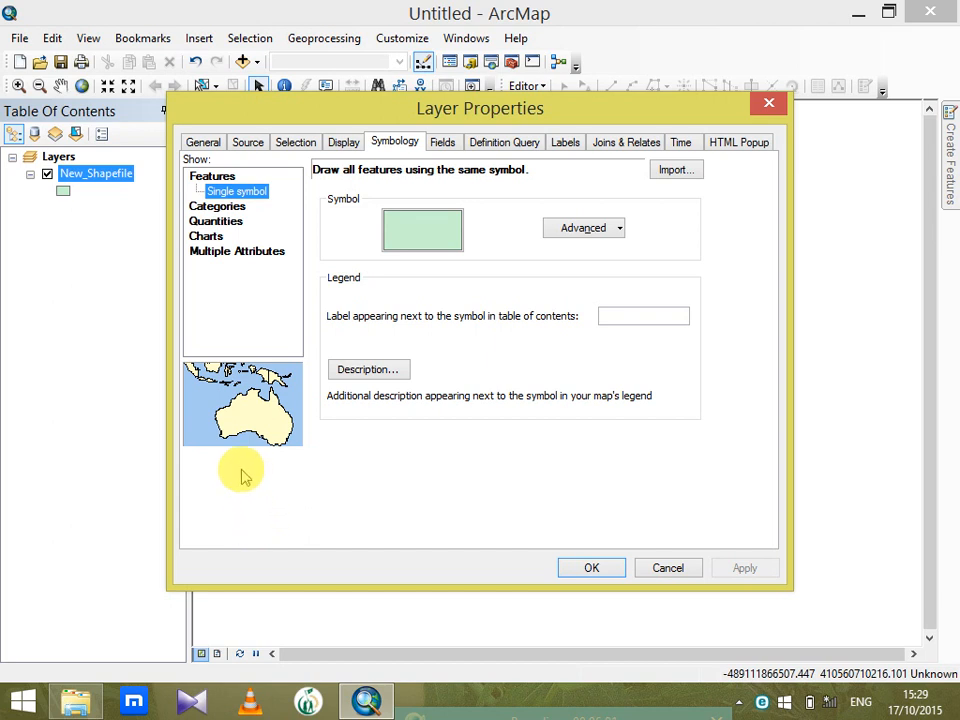
pyautogui.click(218, 206)
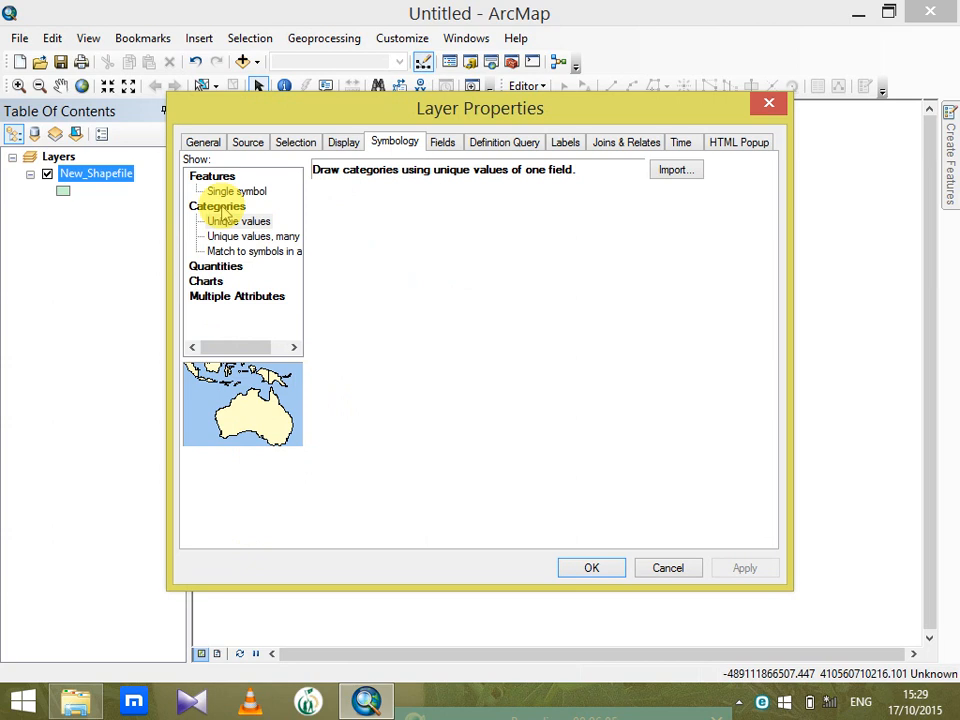
pyautogui.click(488, 207)
pyautogui.click(420, 236)
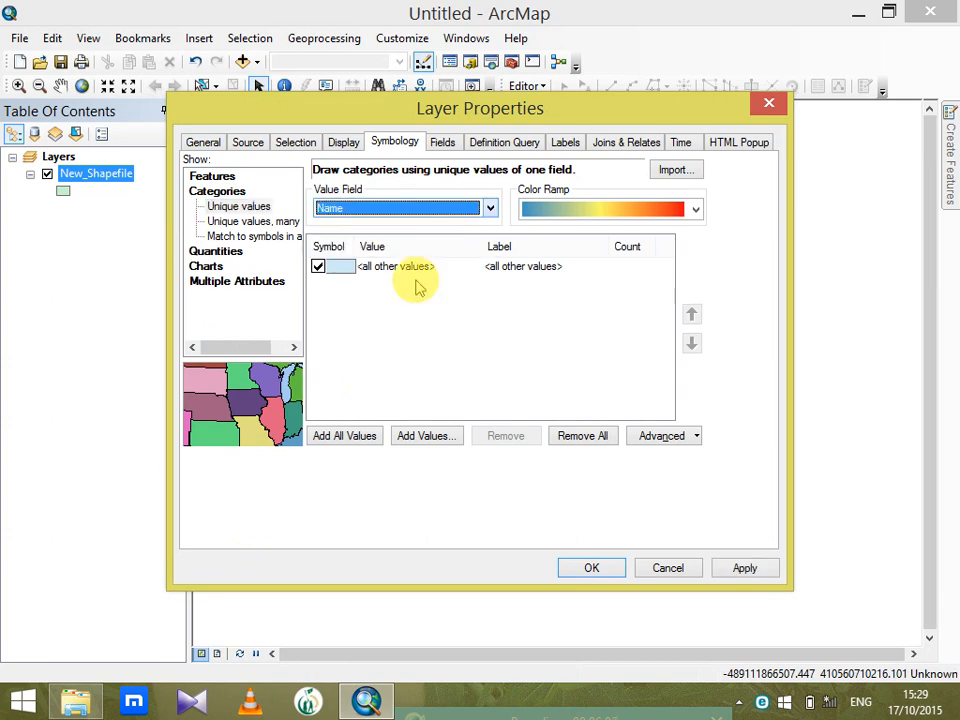
# Choose a multicolour categorical color ramp, add all Name values as classes, and apply the symbology
pyautogui.click(696, 209)
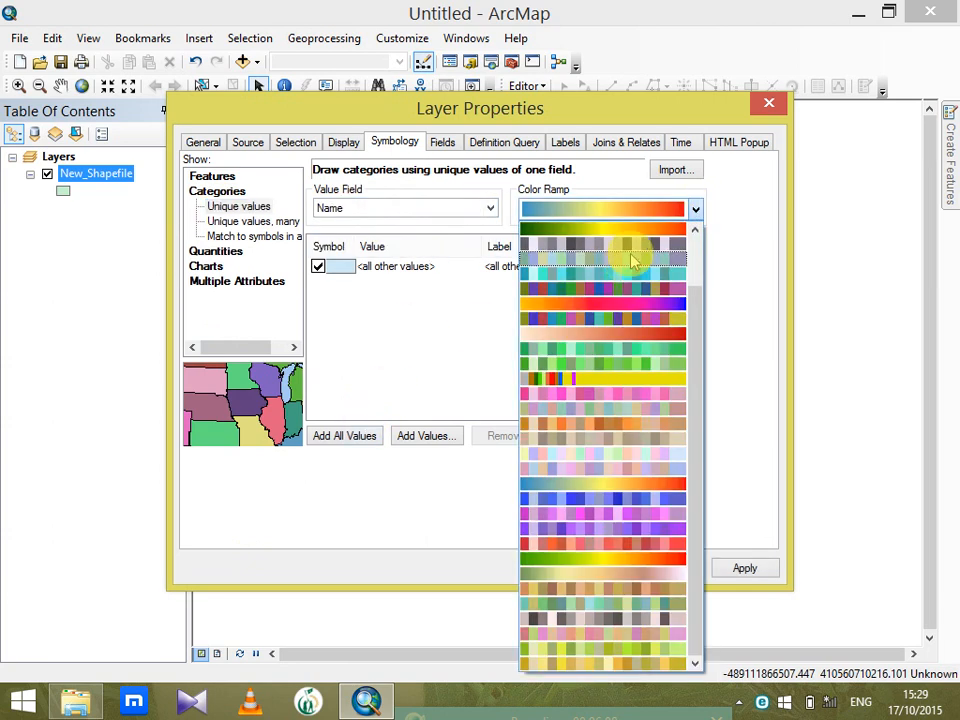
pyautogui.moveTo(703, 369); pyautogui.dragTo(701, 309)
pyautogui.click(636, 242)
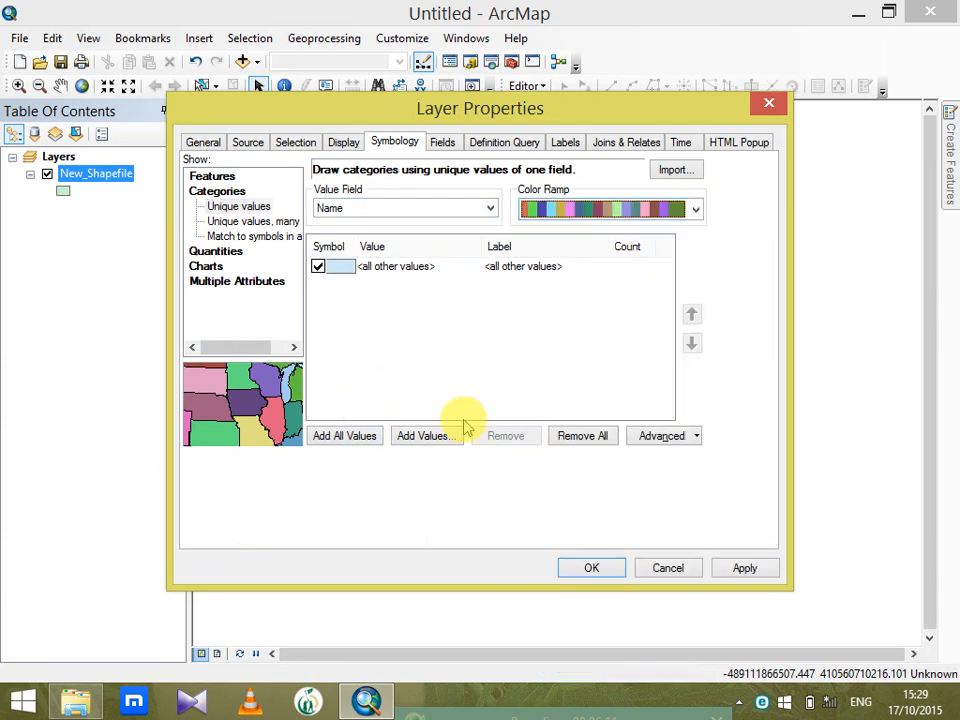
pyautogui.click(362, 437)
pyautogui.click(587, 569)
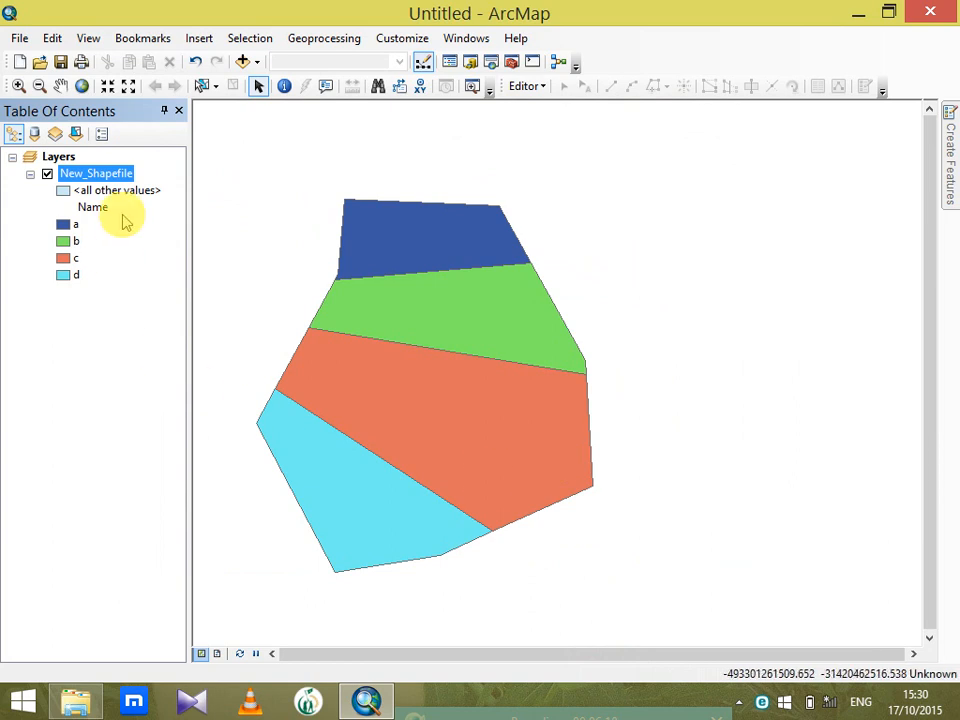
# Change the New_Shapefile symbology to graduated colors using pop as the value field
pyautogui.doubleClick(113, 176)
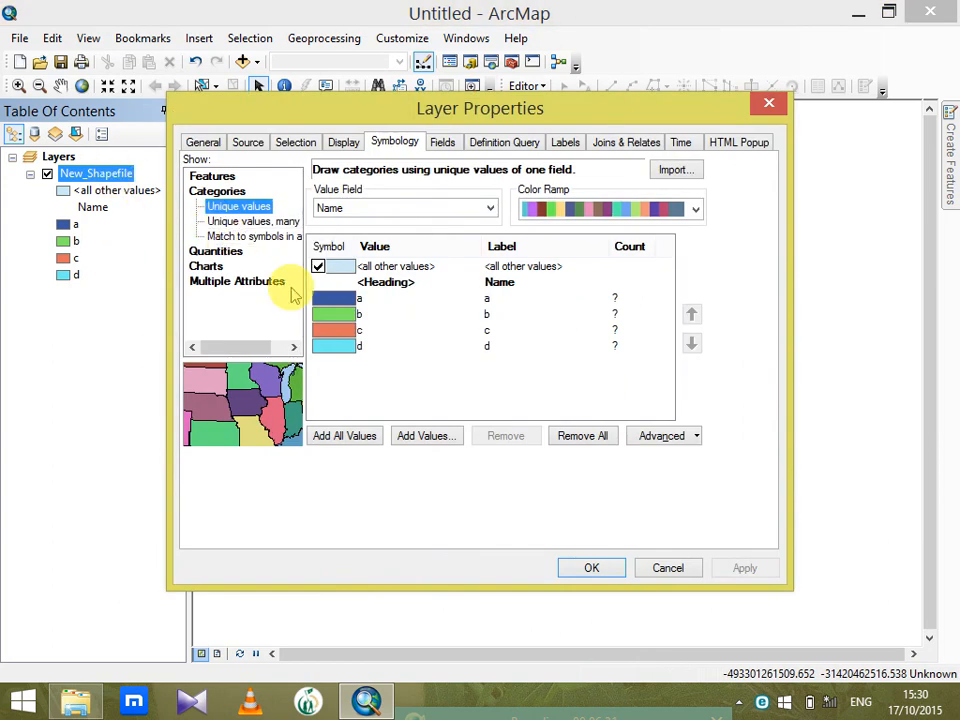
pyautogui.click(212, 251)
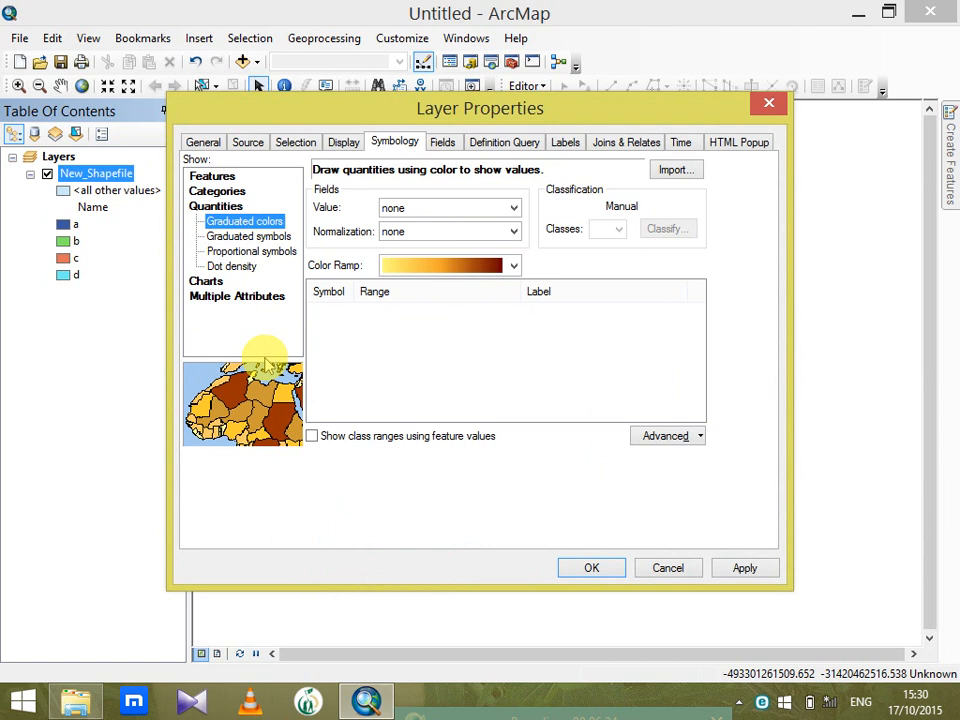
pyautogui.click(508, 207)
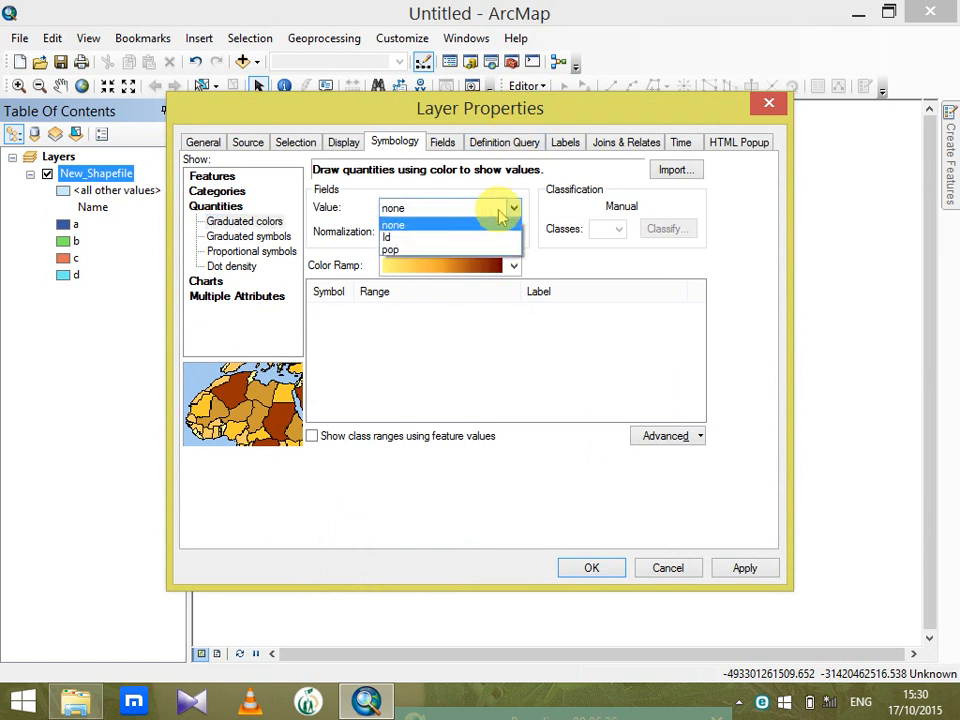
pyautogui.click(423, 250)
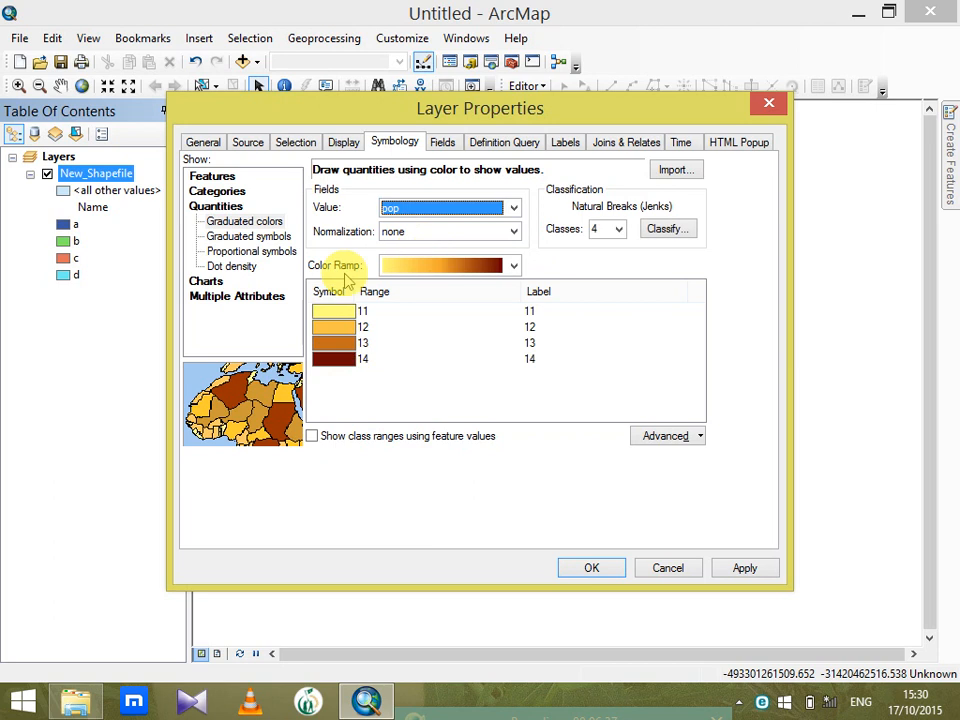
pyautogui.click(586, 572)
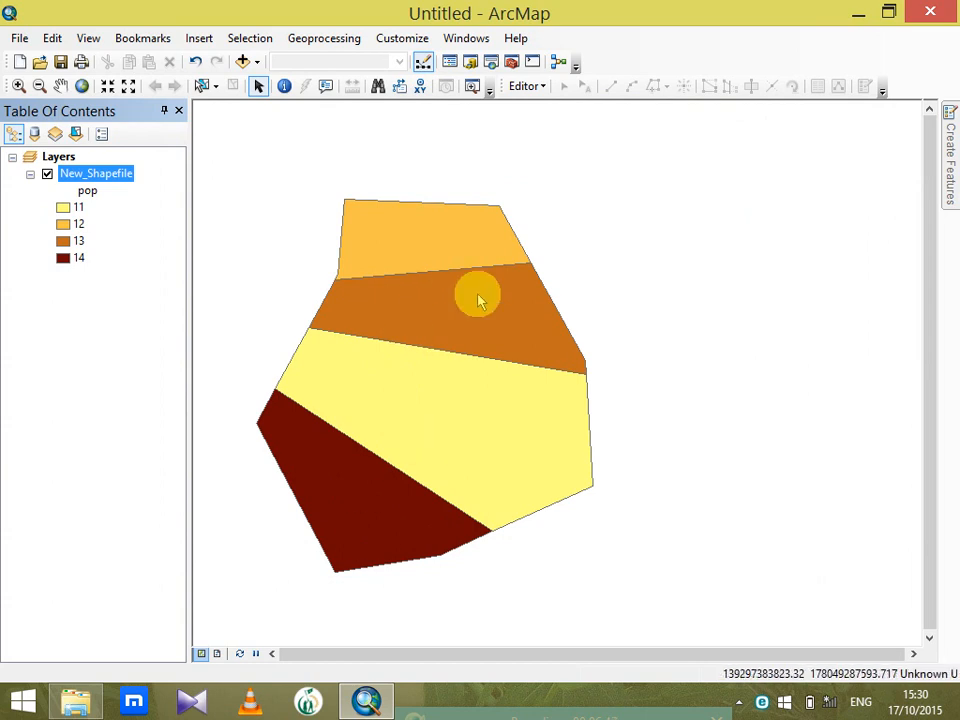
# Switch the New_Shapefile symbology to graduated symbols based on the pop field
pyautogui.doubleClick(113, 174)
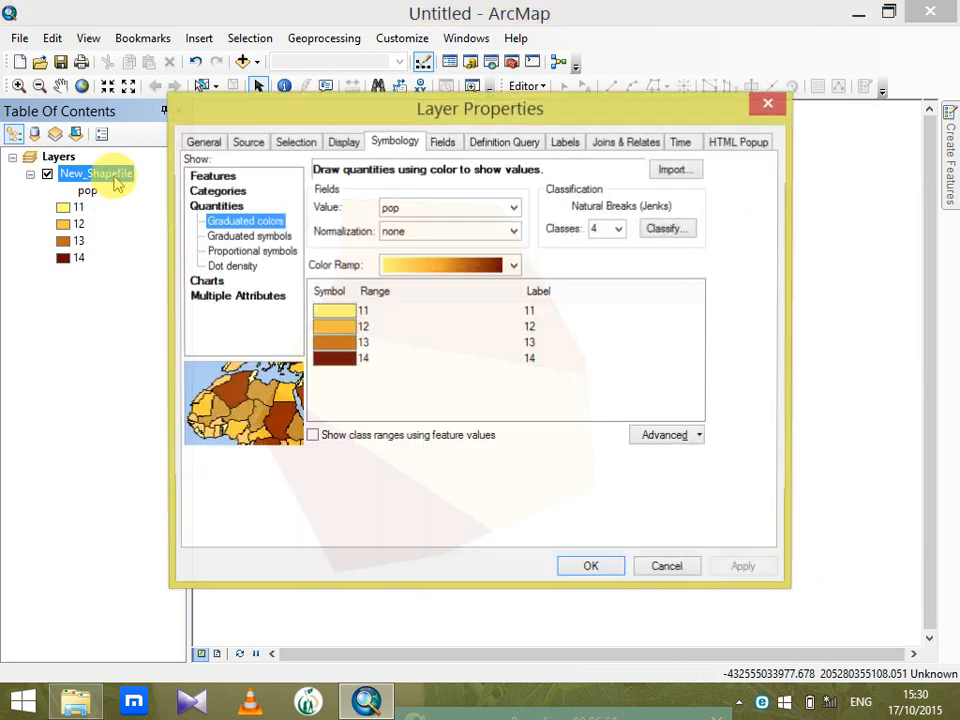
pyautogui.click(228, 238)
pyautogui.click(233, 237)
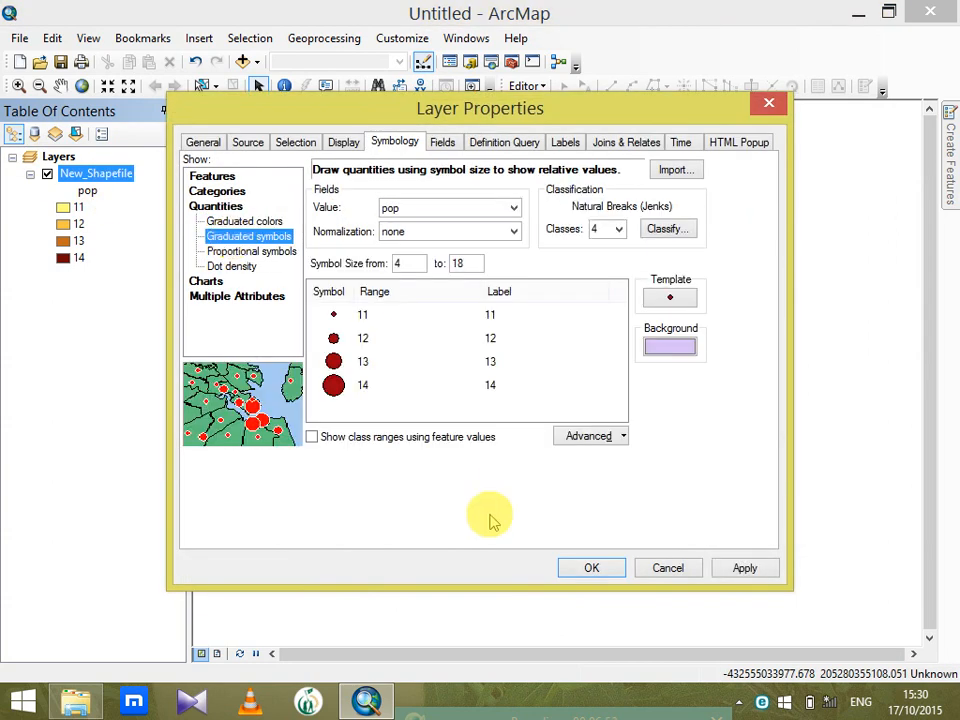
pyautogui.click(588, 567)
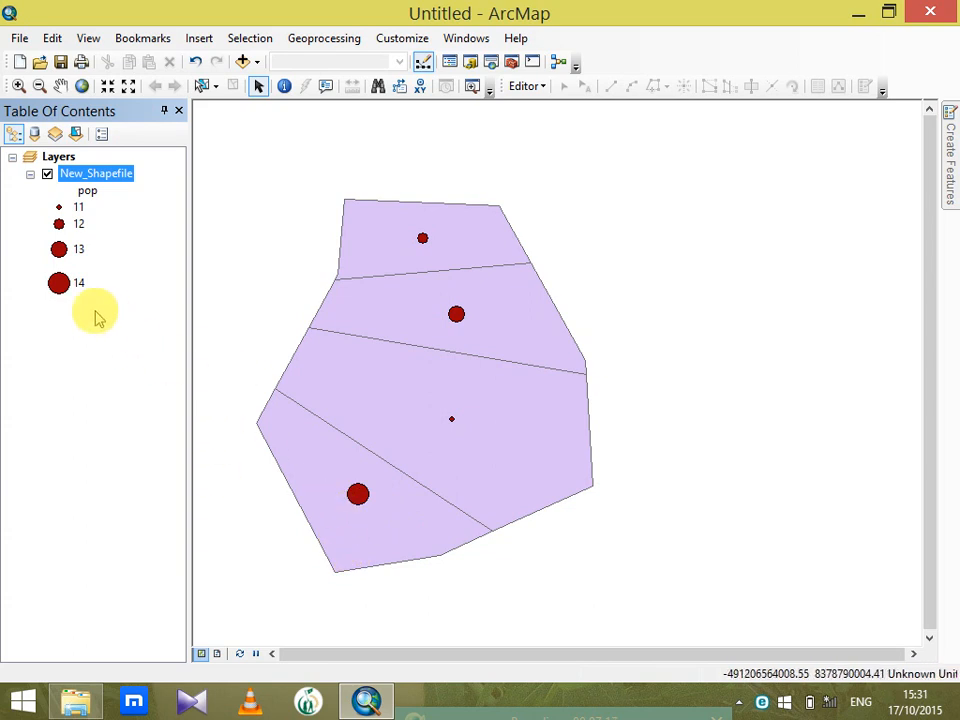
# Replace the symbol of pop class 14 with the black Pentagon 1 marker
pyautogui.doubleClick(58, 283)
pyautogui.click(453, 318)
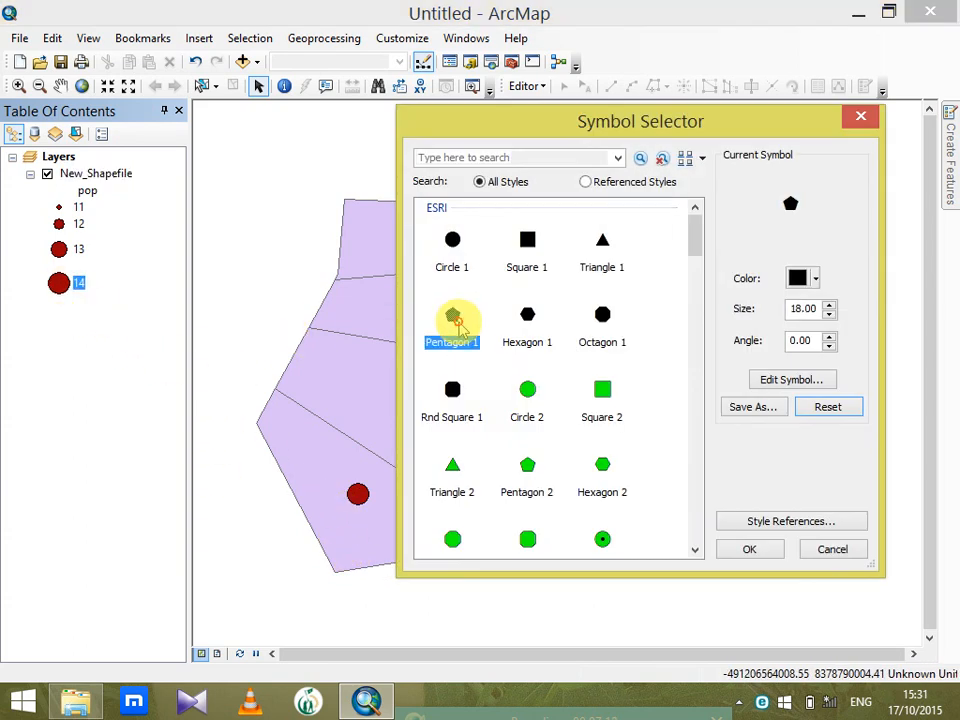
pyautogui.click(760, 550)
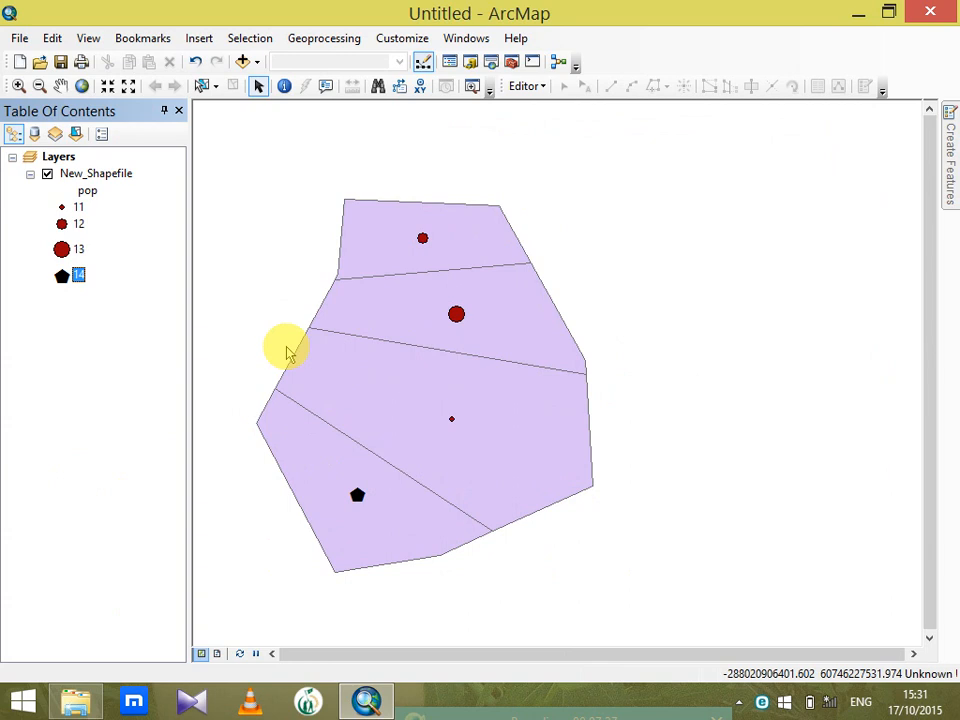
# Create a new map document from the Blank Map template
pyautogui.click(19, 61)
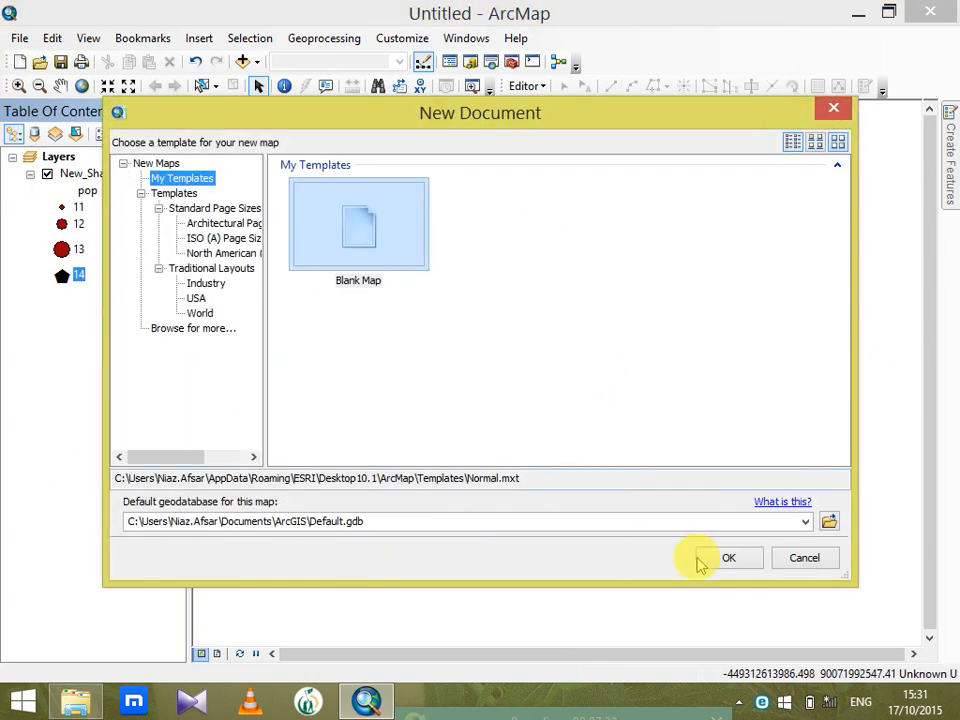
pyautogui.click(722, 560)
pyautogui.click(463, 389)
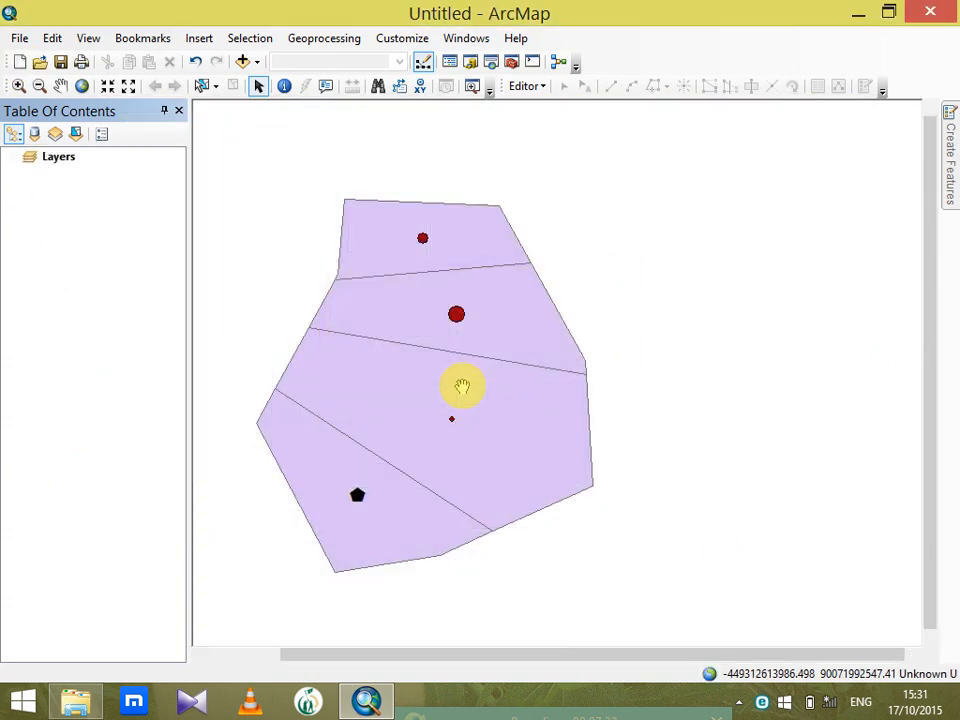
# Start adding data to the new map and browse up from D:\basic data to the top-level catalog locations
pyautogui.click(242, 61)
pyautogui.click(509, 229)
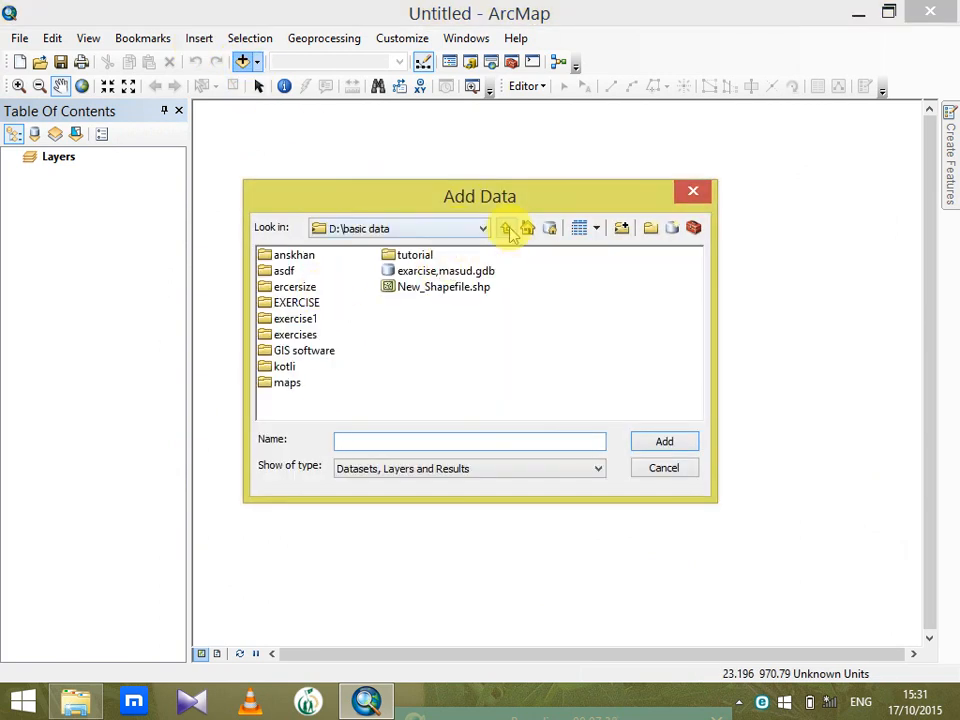
pyautogui.click(507, 228)
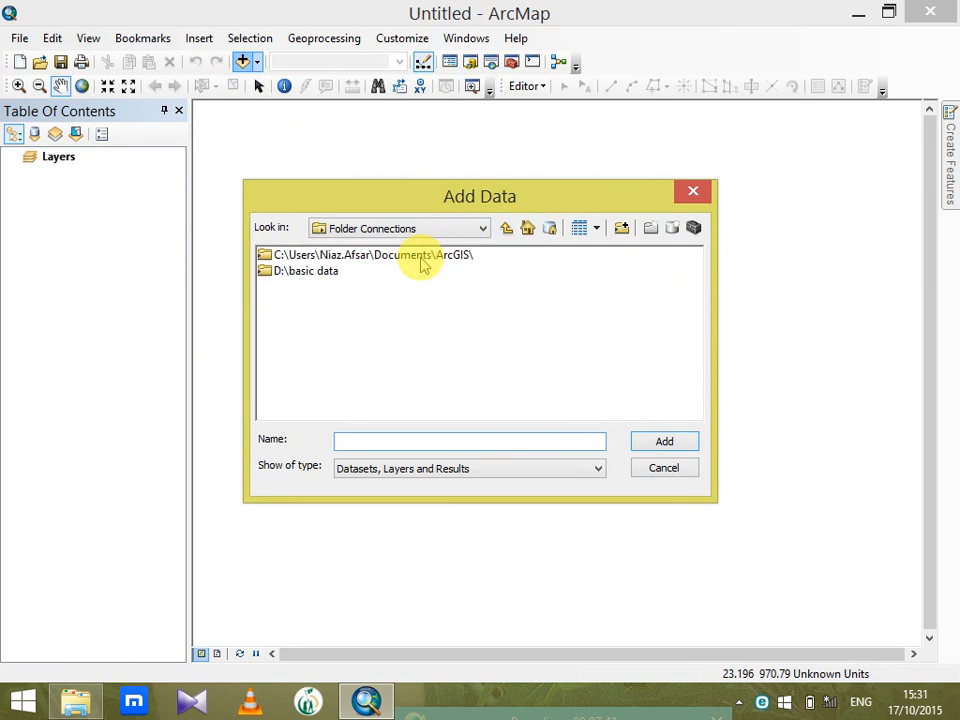
pyautogui.click(503, 226)
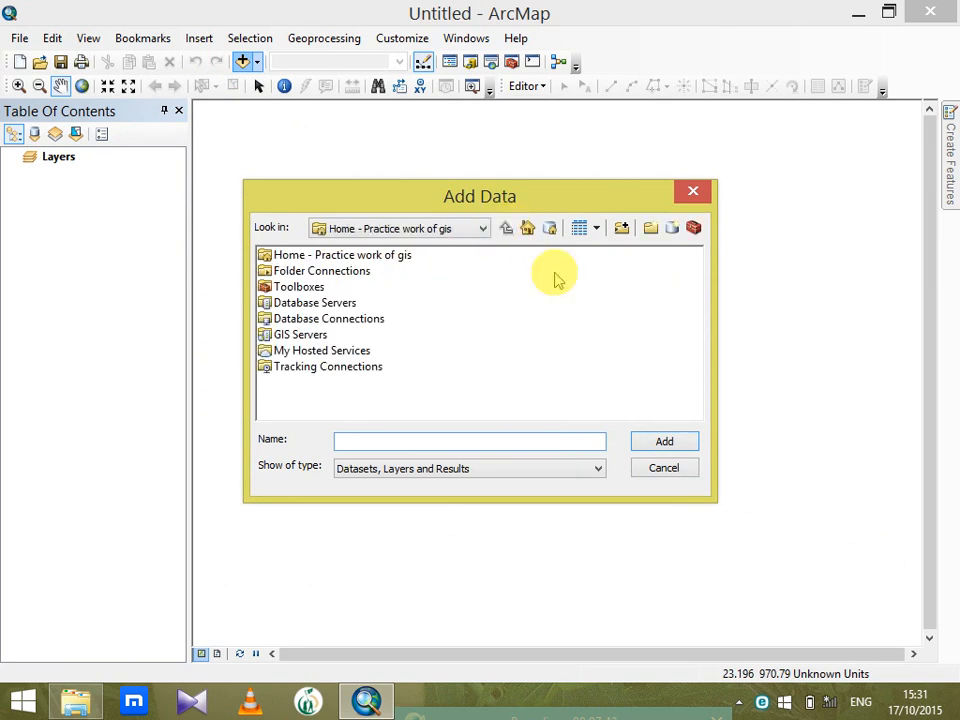
# Connect to the TemplateData folder inside Program Files (x86)\ArcGIS\Desktop10.1 on drive C
pyautogui.click(622, 229)
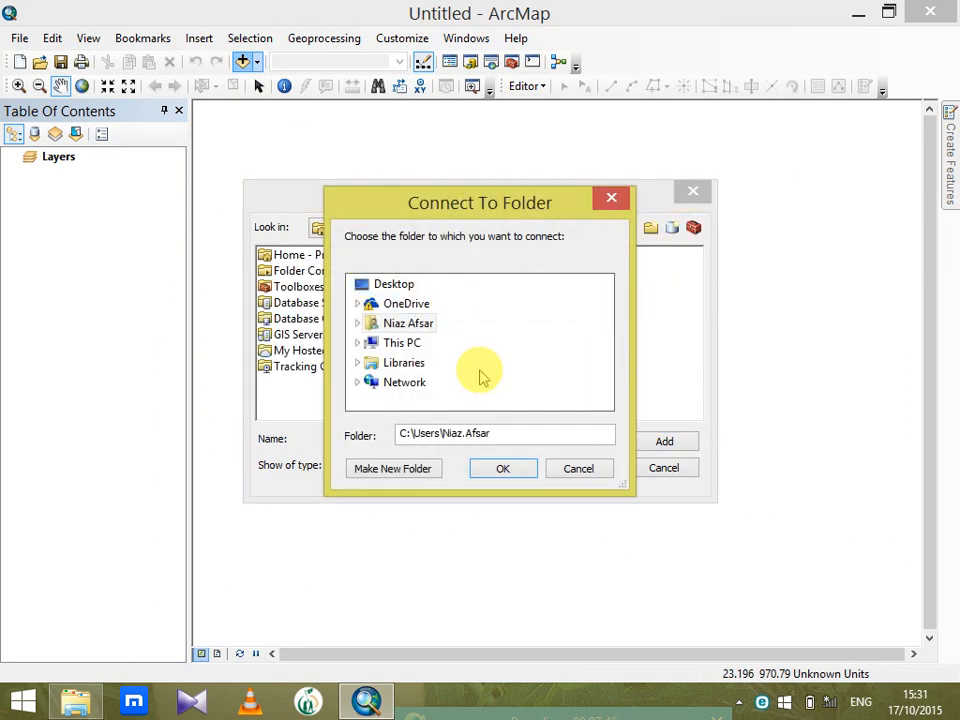
pyautogui.click(357, 343)
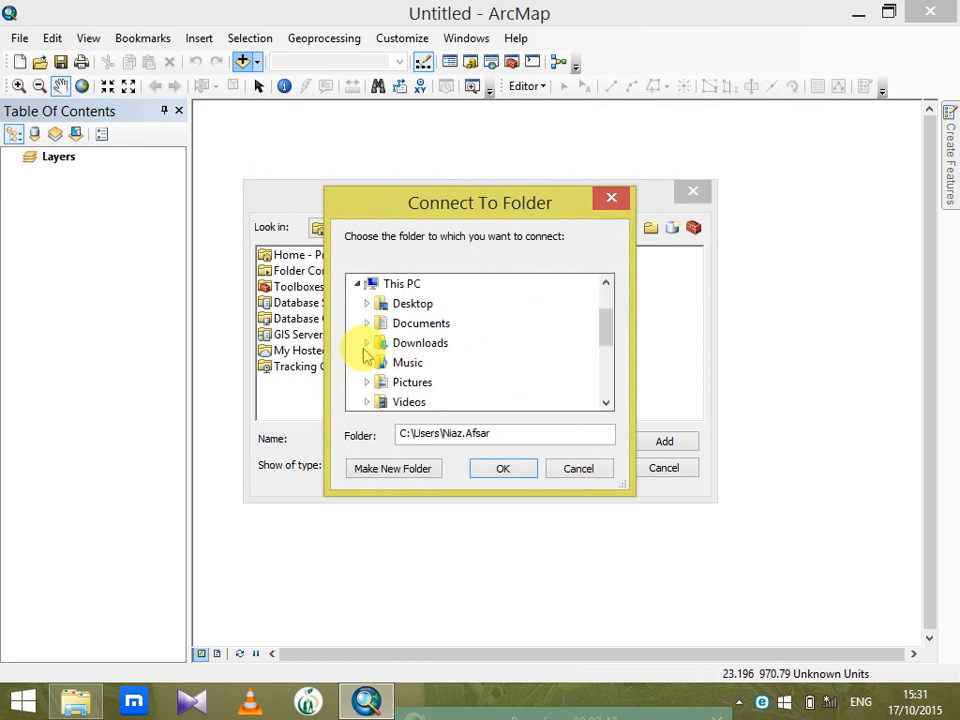
pyautogui.moveTo(604, 326); pyautogui.dragTo(610, 345)
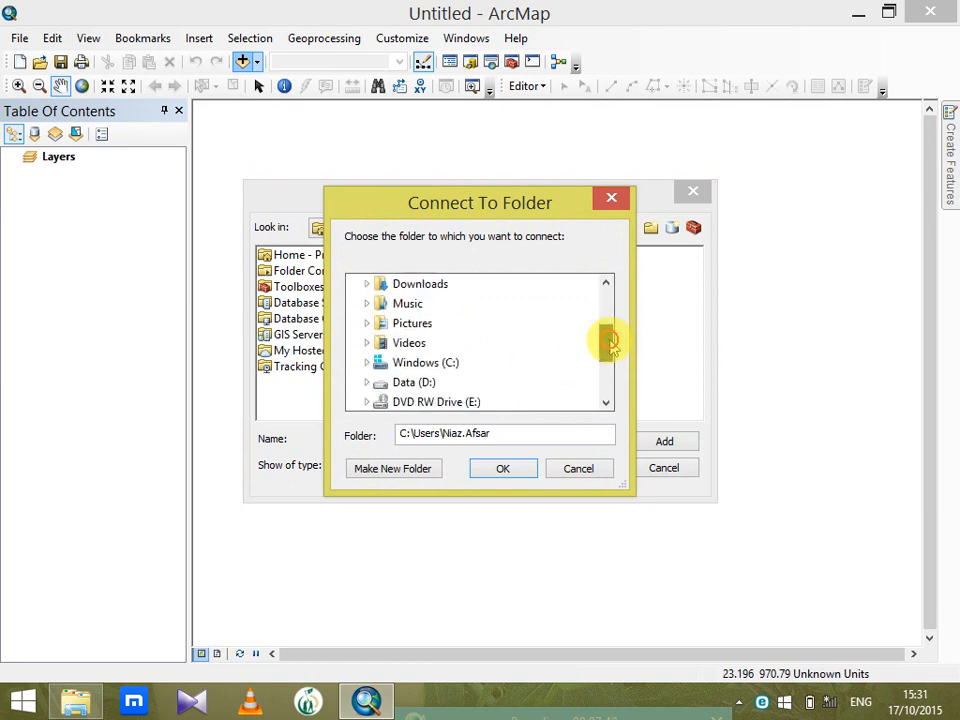
pyautogui.click(366, 364)
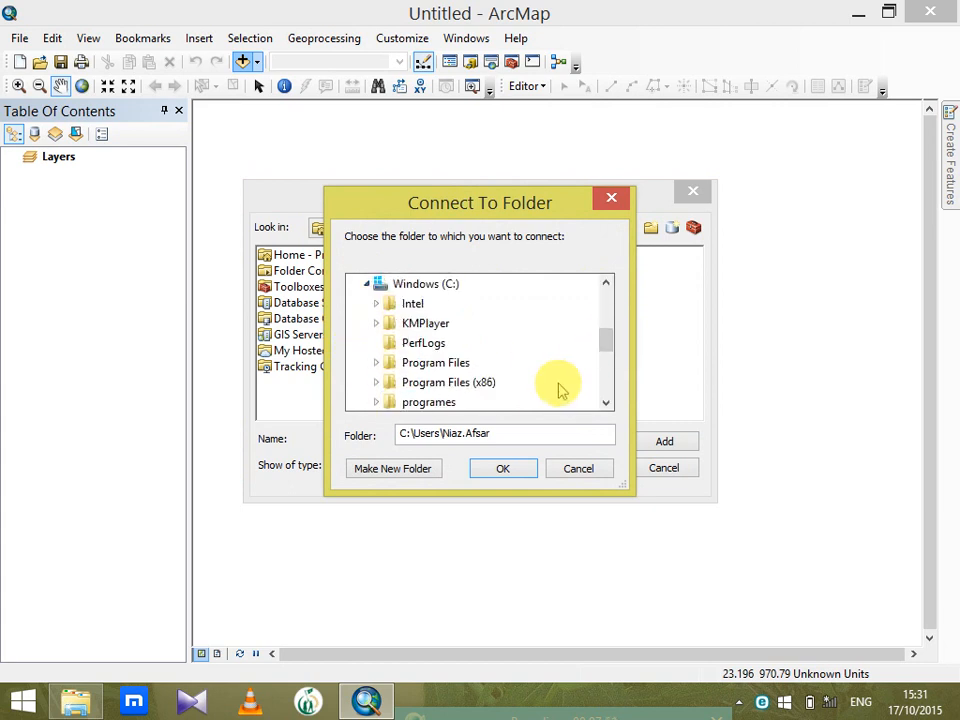
pyautogui.click(378, 381)
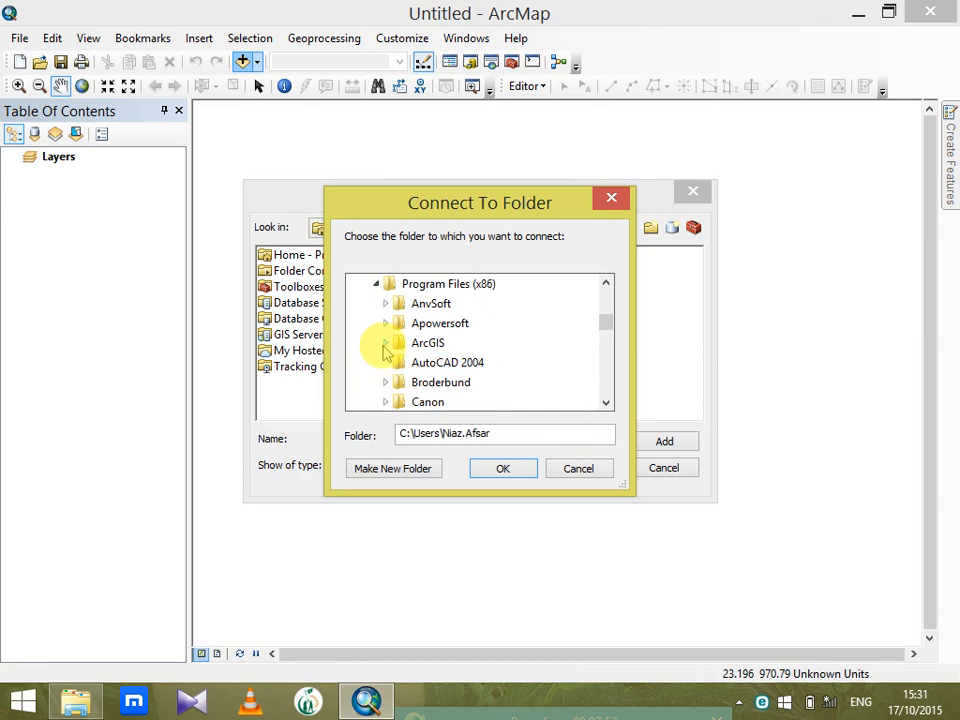
pyautogui.click(386, 344)
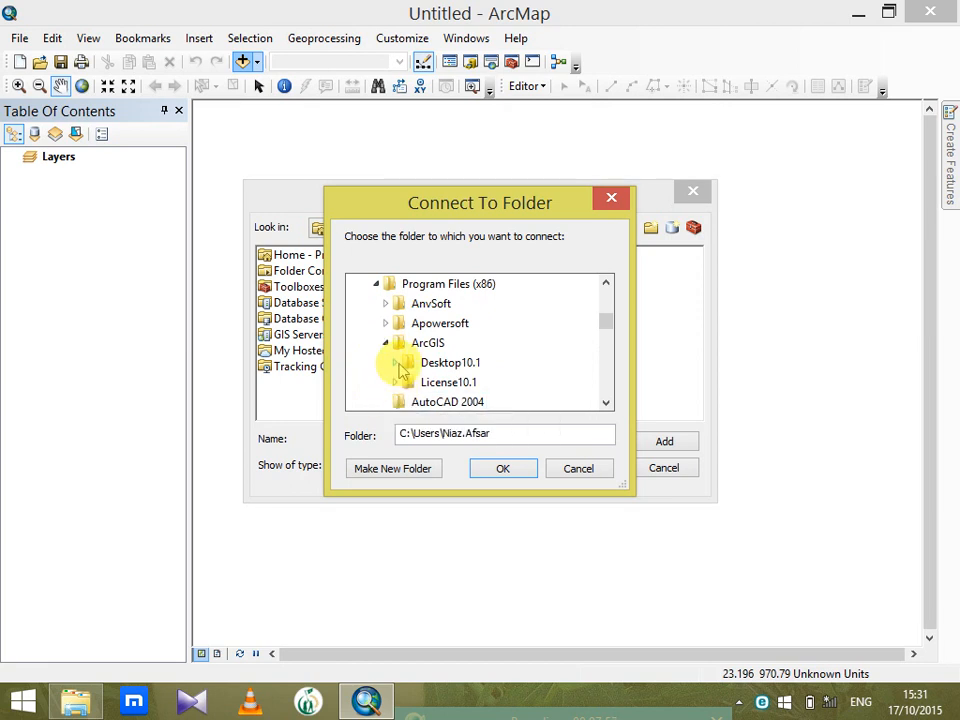
pyautogui.click(399, 364)
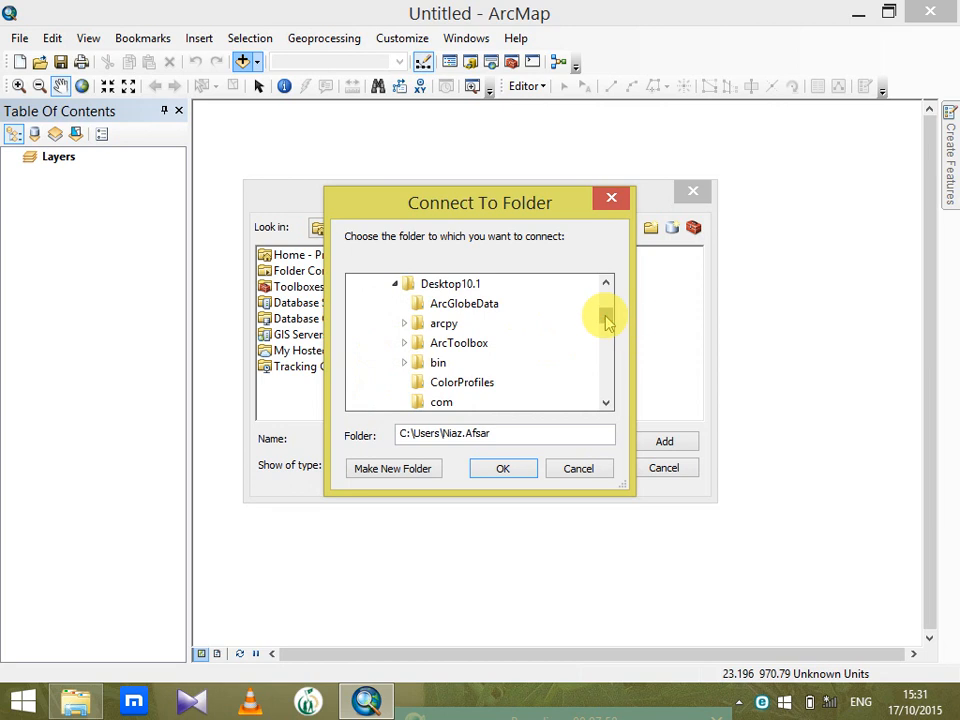
pyautogui.moveTo(605, 316); pyautogui.dragTo(600, 341)
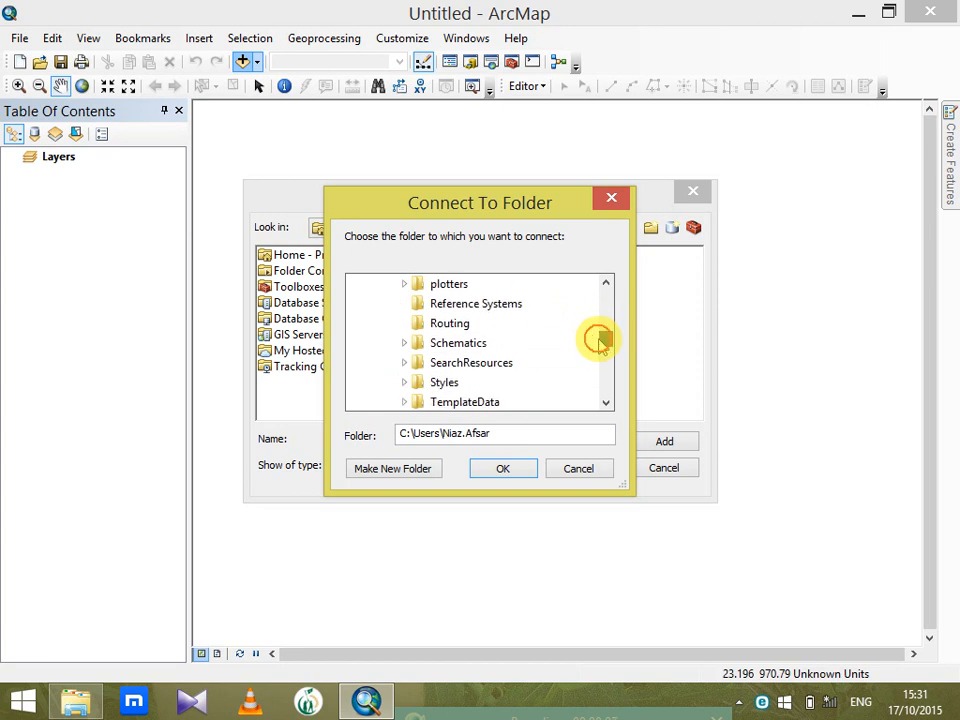
pyautogui.click(482, 401)
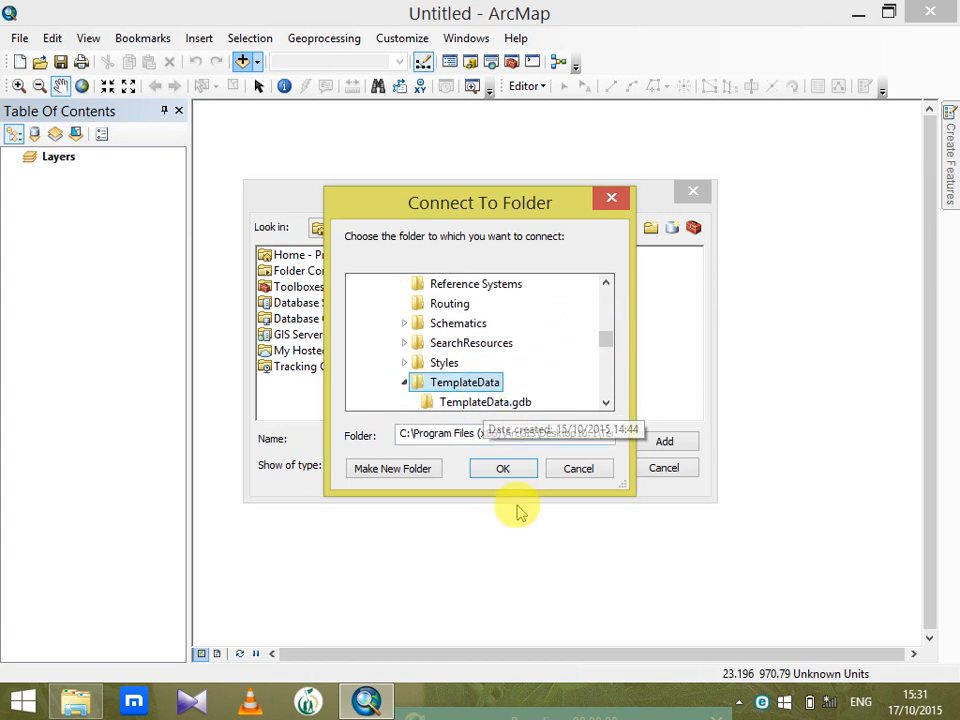
pyautogui.click(510, 470)
# Add the continent feature class from the World dataset of TemplateData.gdb to the map
pyautogui.doubleClick(296, 255)
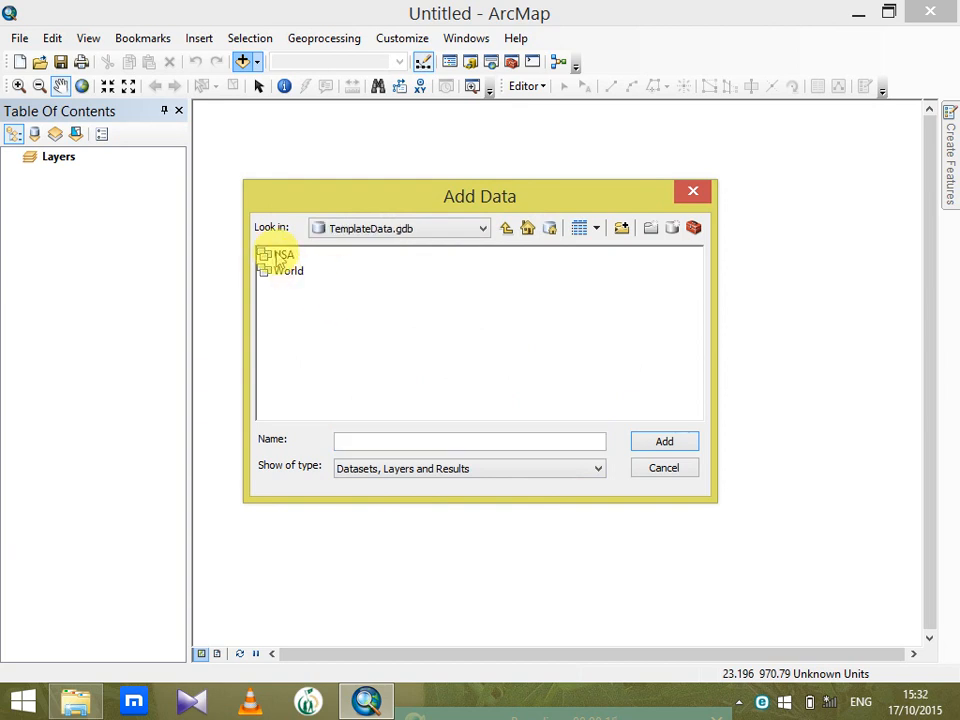
pyautogui.doubleClick(290, 272)
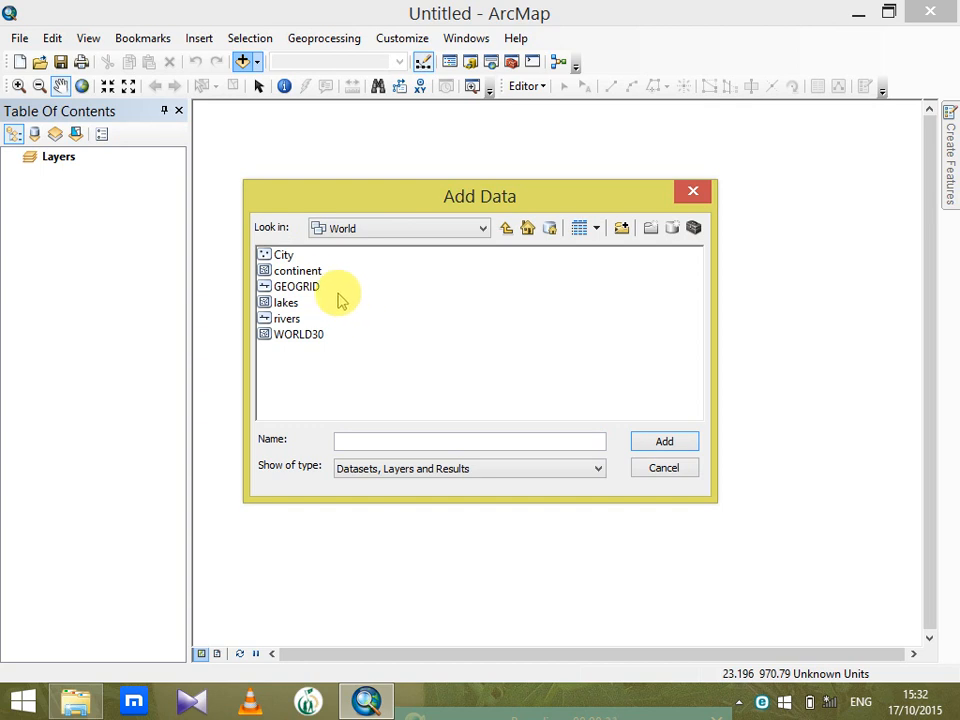
pyautogui.click(303, 271)
pyautogui.click(670, 446)
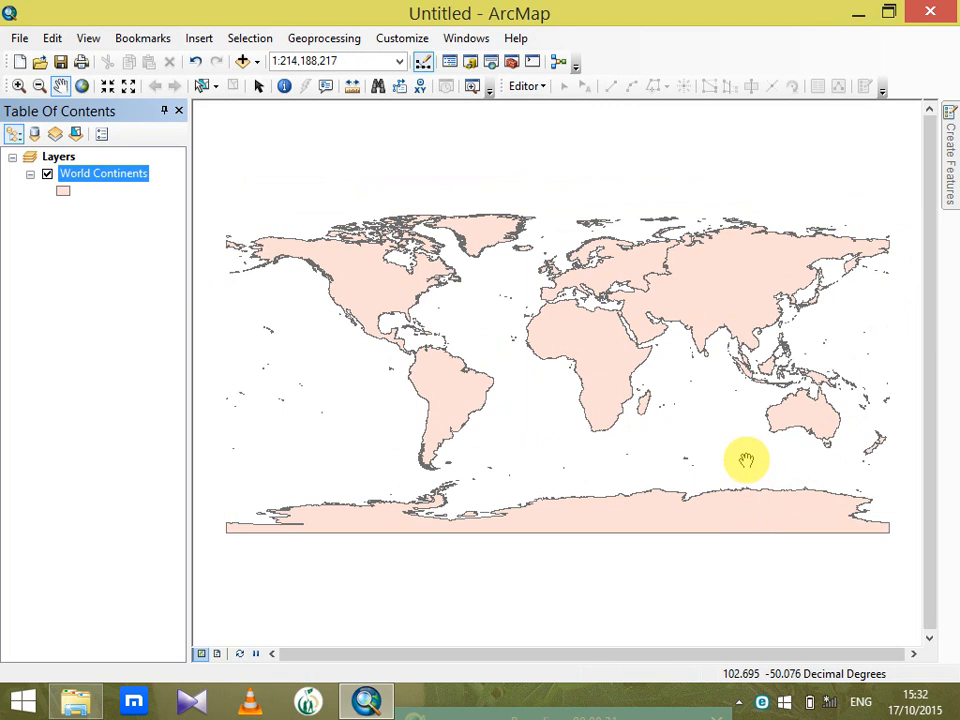
# Choose the Lake fill as the single symbol in the World Continents layer's symbology
pyautogui.rightClick(113, 181)
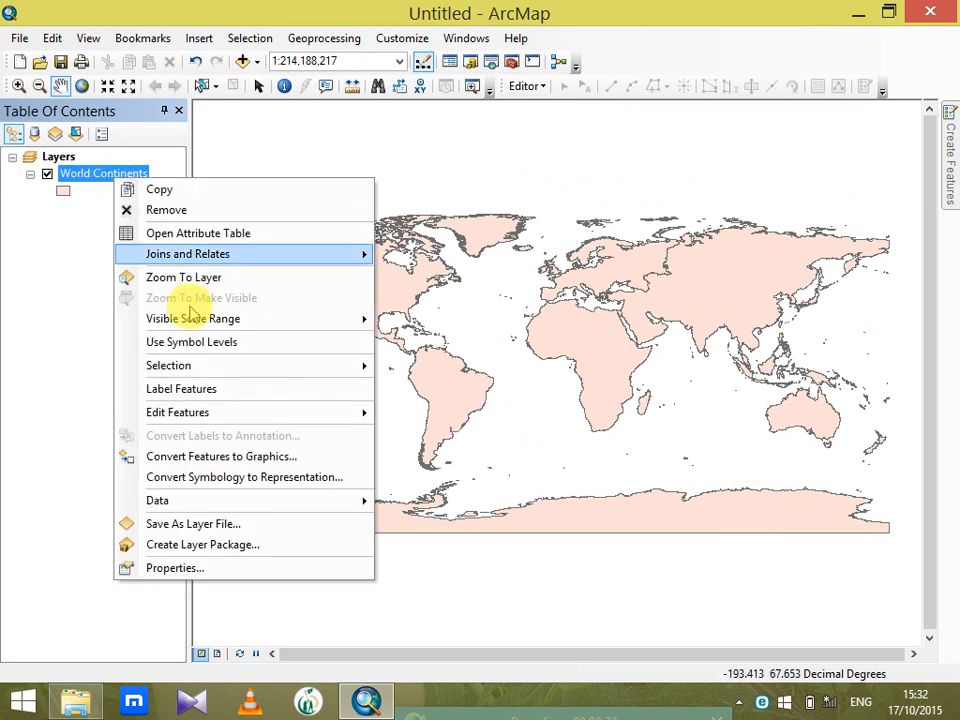
pyautogui.click(227, 568)
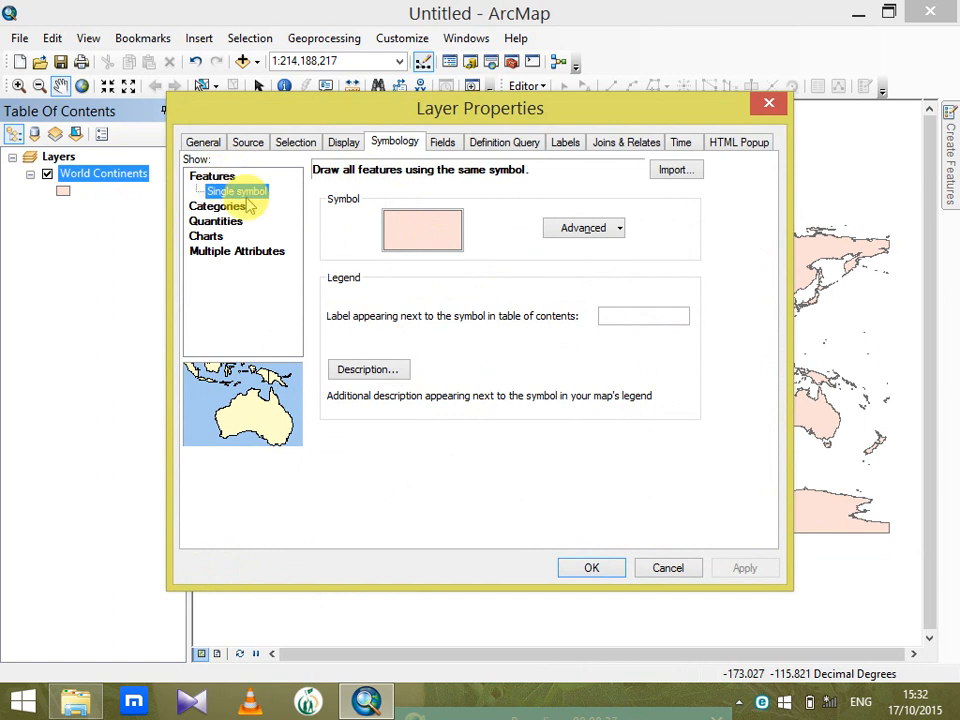
pyautogui.click(430, 240)
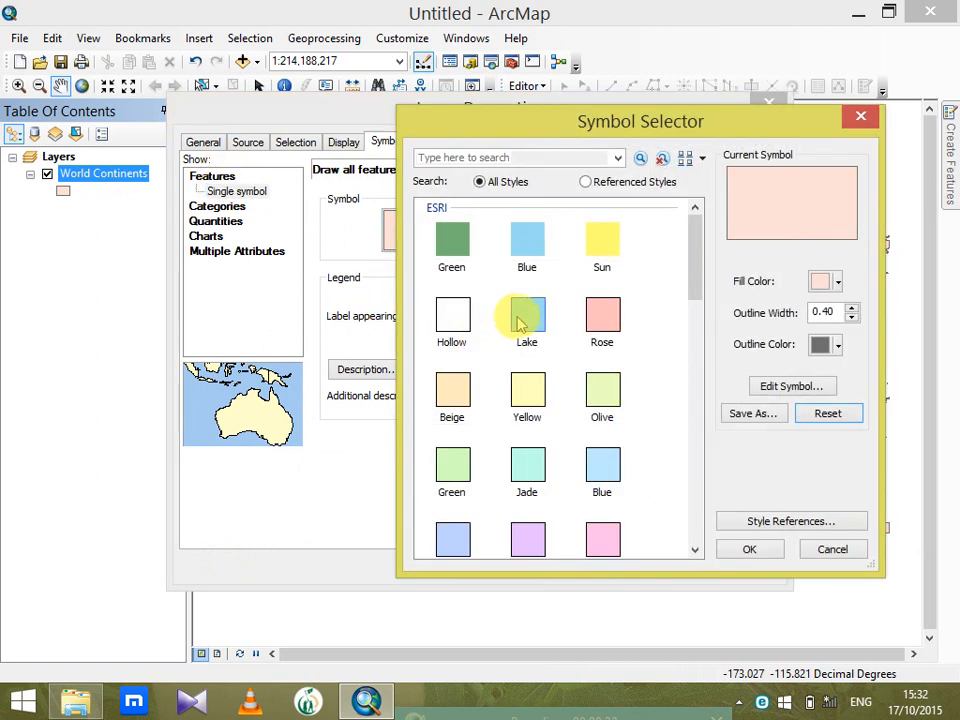
pyautogui.click(519, 325)
pyautogui.click(758, 551)
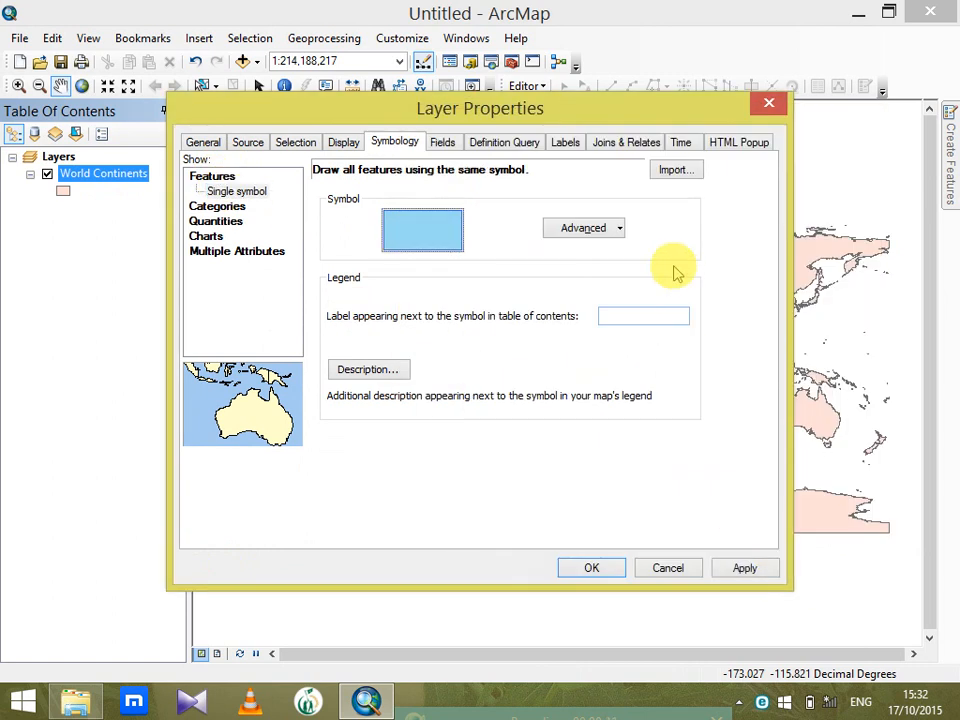
# Vary the World Continents layer's transparency by the Shape_Area field and apply the layer properties
pyautogui.click(610, 228)
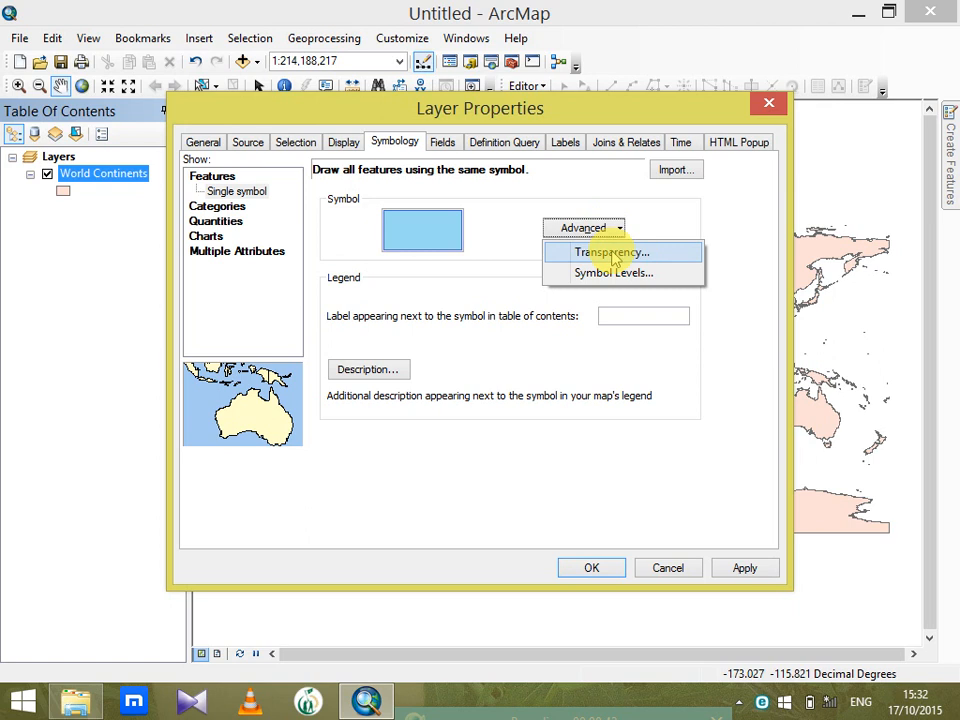
pyautogui.click(612, 254)
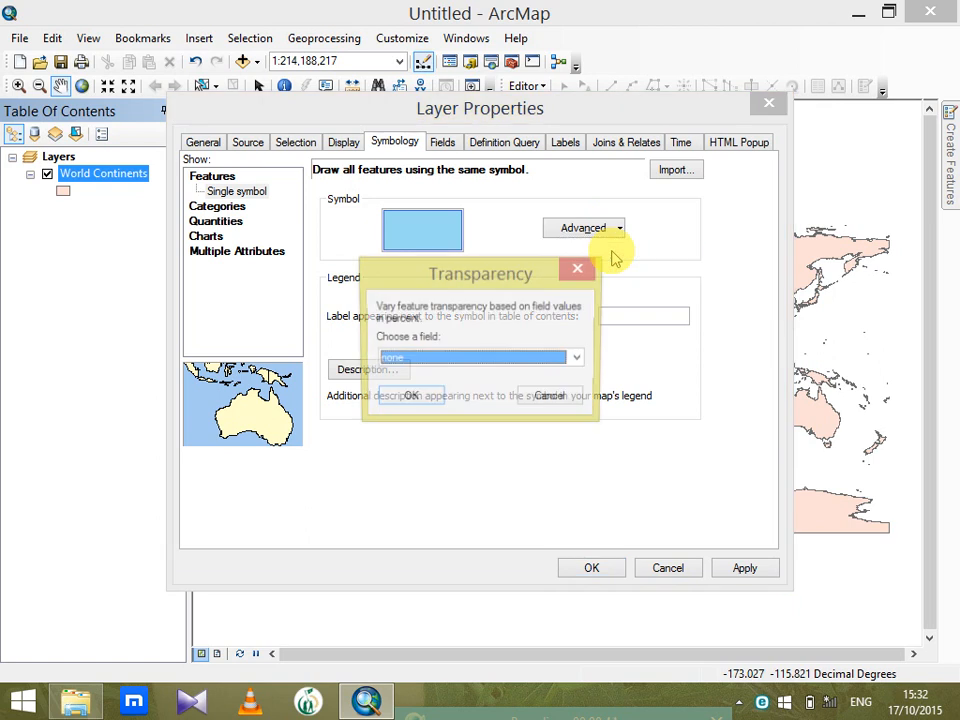
pyautogui.click(578, 360)
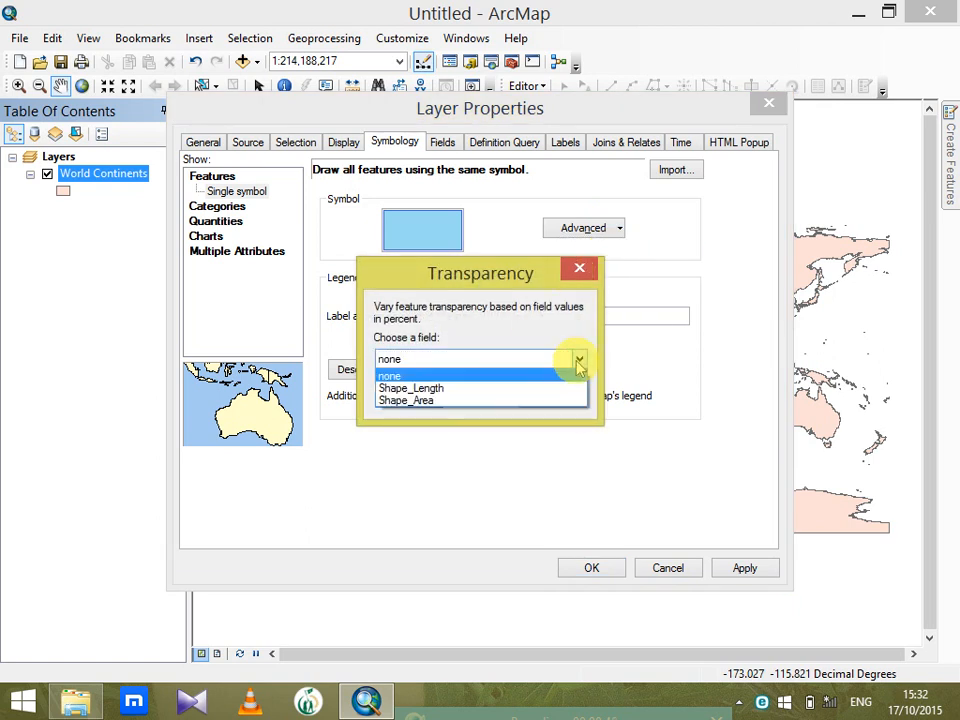
pyautogui.click(463, 402)
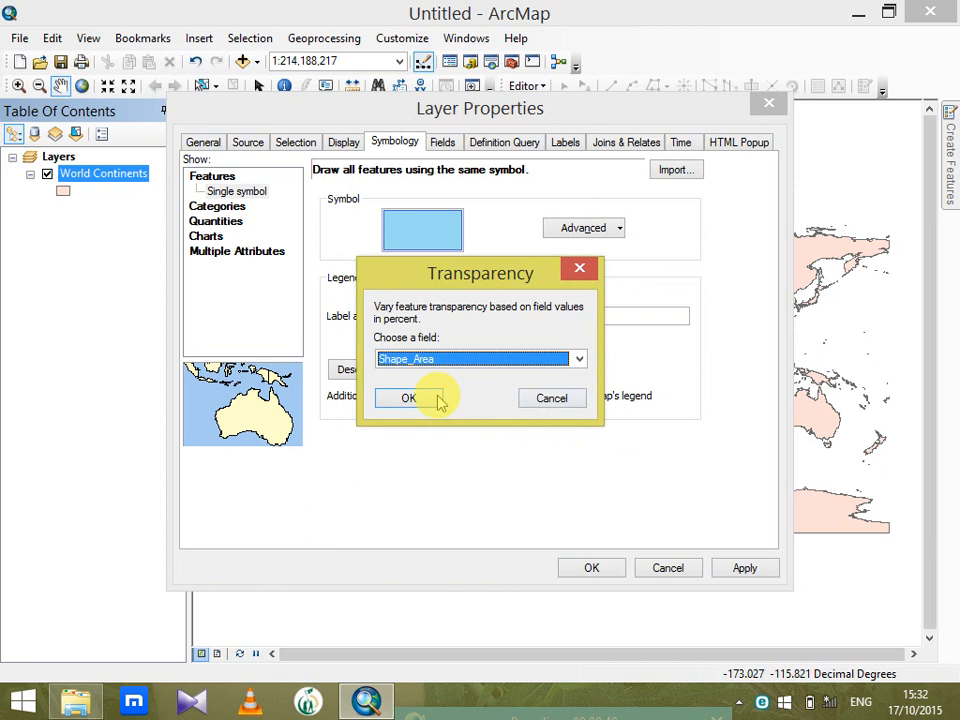
pyautogui.click(434, 400)
pyautogui.click(595, 568)
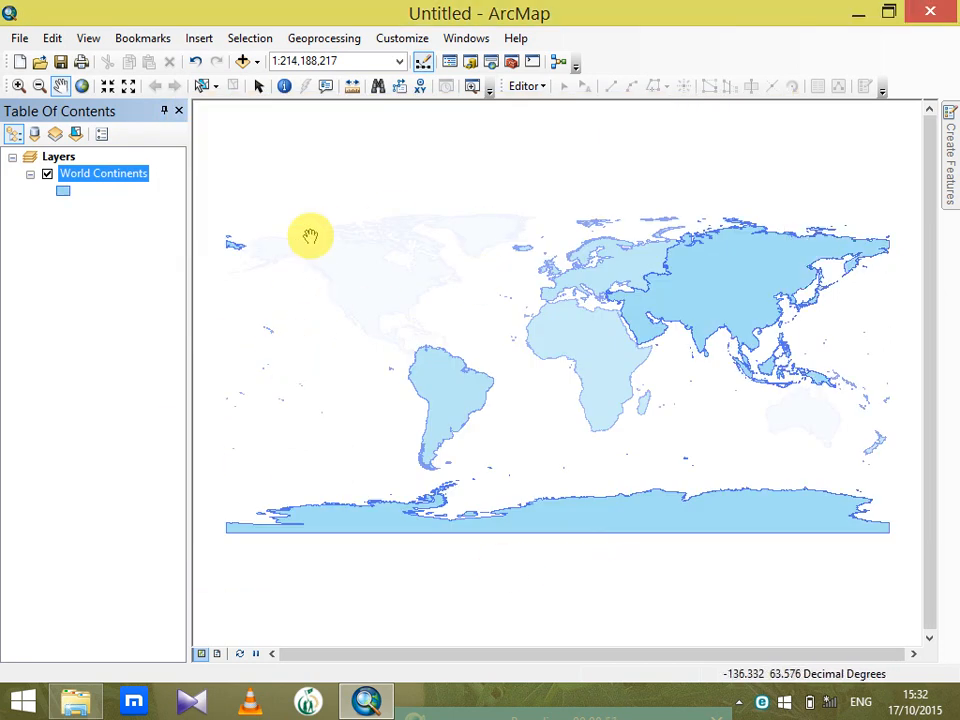
# Symbolize the World Continents layer with unique values of the CONTINENT field, adding all values
pyautogui.doubleClick(114, 180)
pyautogui.click(232, 204)
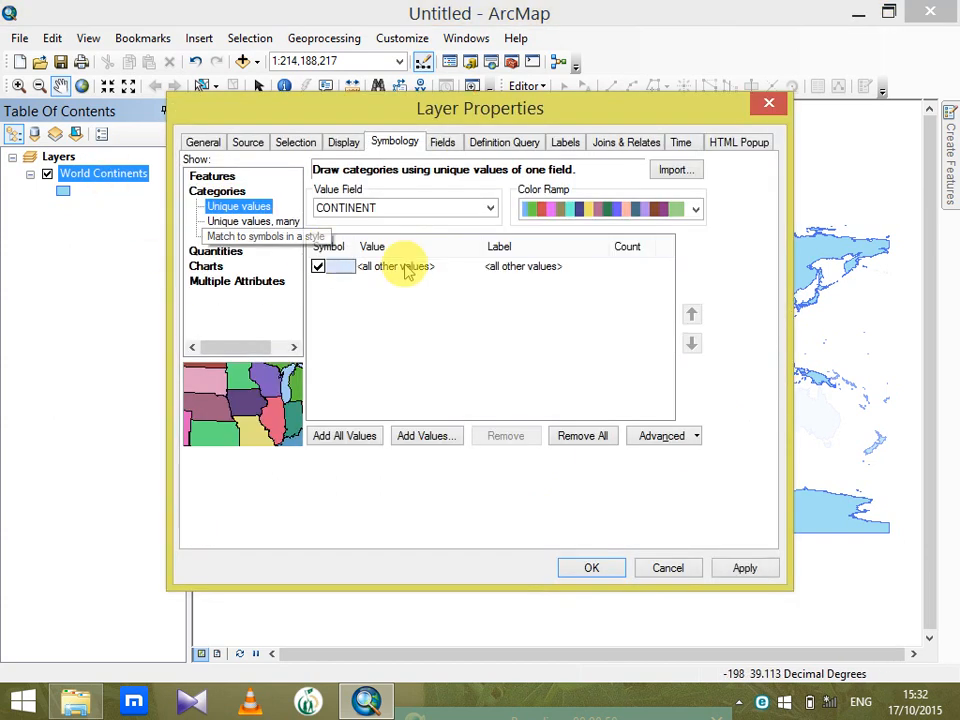
pyautogui.click(345, 439)
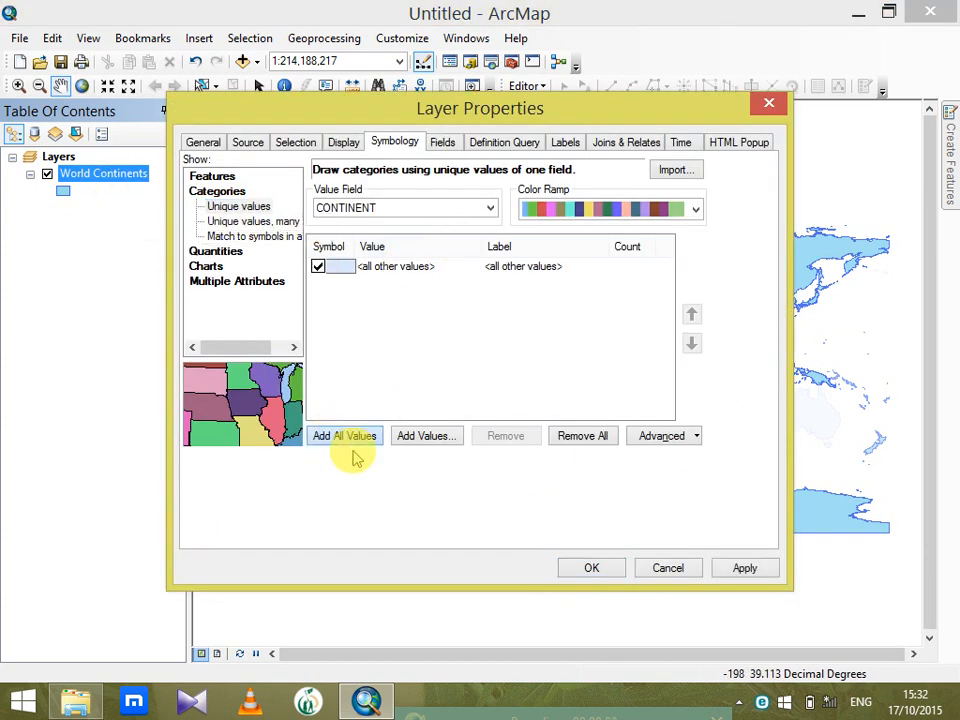
pyautogui.click(589, 568)
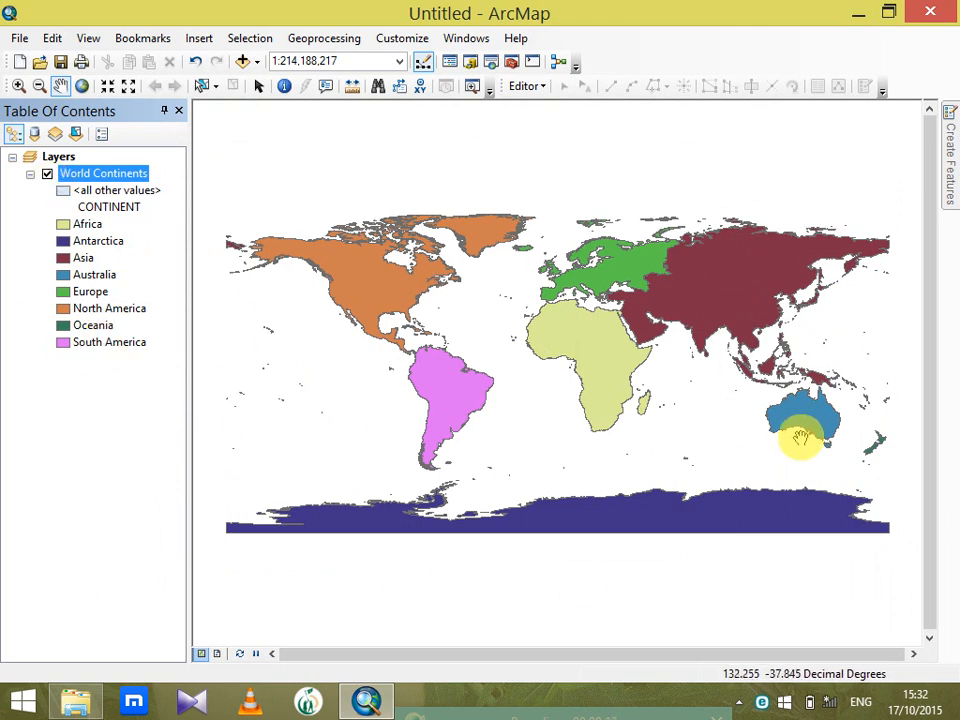
# Symbolize World Continents by unique values of many fields, combining CONTINENT with Shape_Area and adding all values
pyautogui.doubleClick(100, 175)
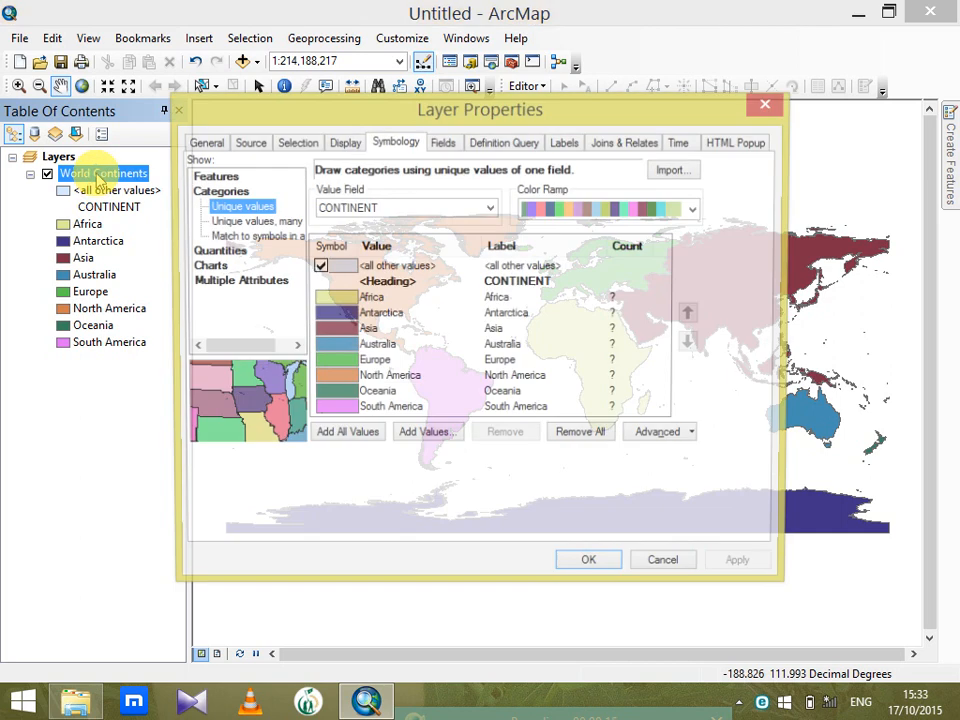
pyautogui.click(216, 221)
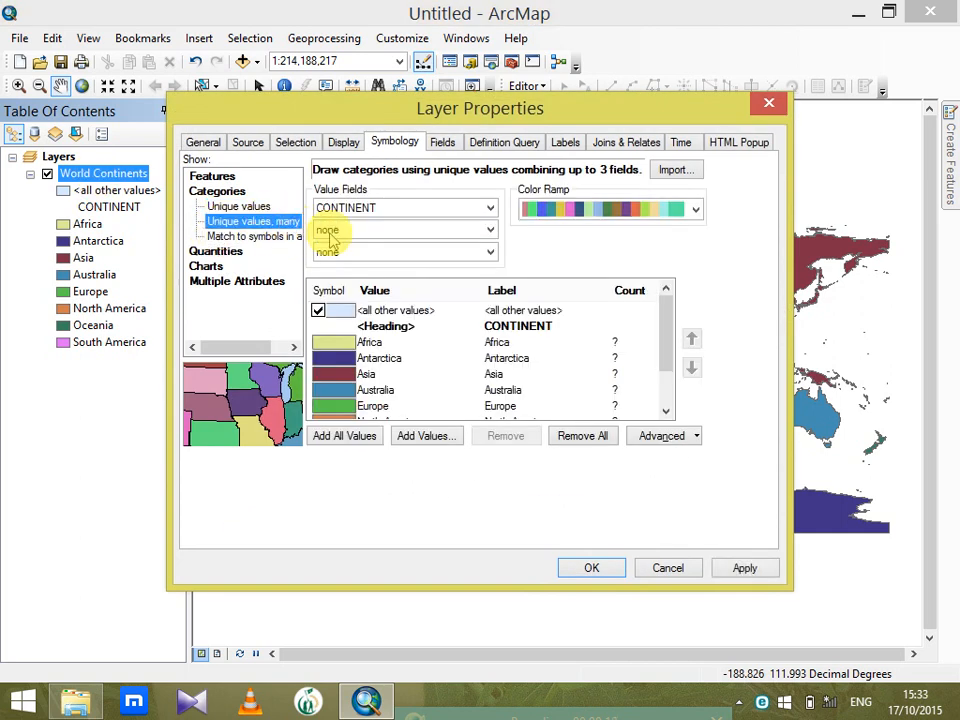
pyautogui.click(490, 229)
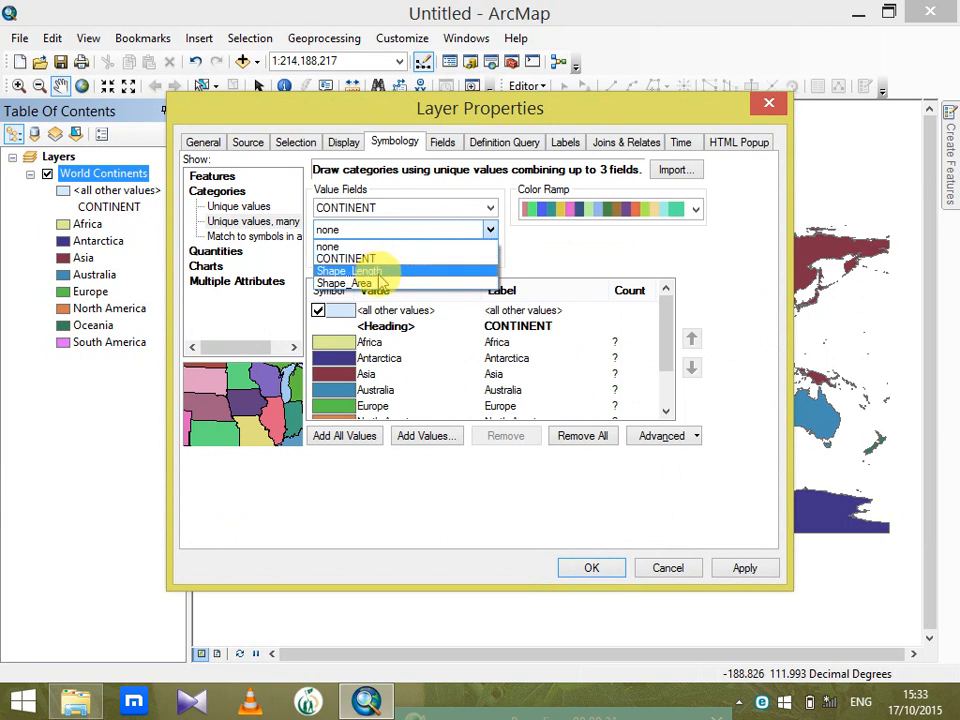
pyautogui.click(370, 285)
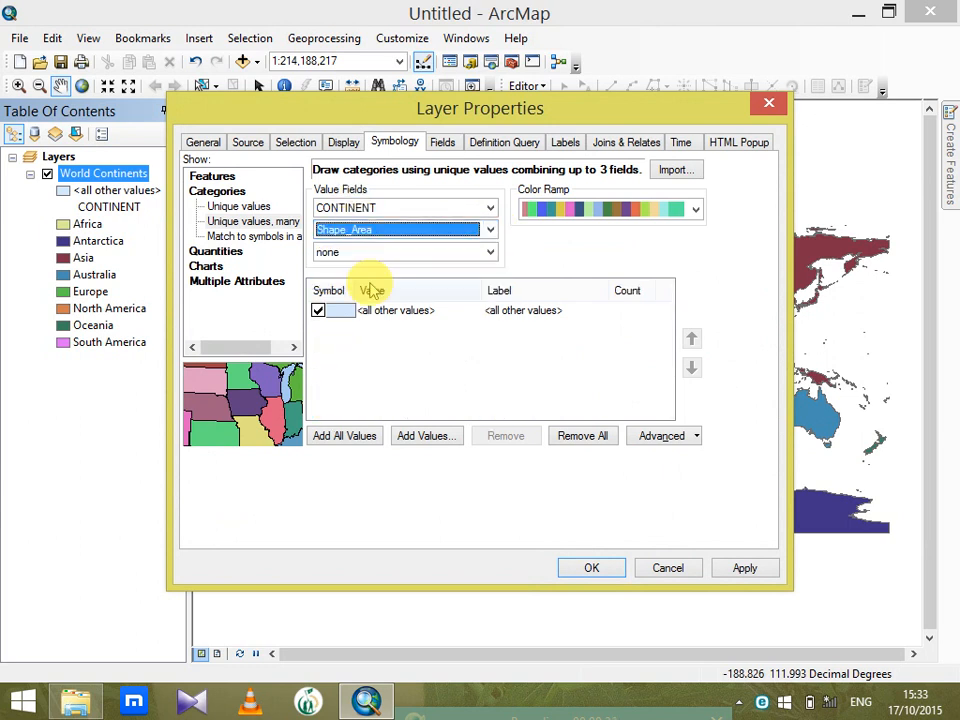
pyautogui.click(360, 436)
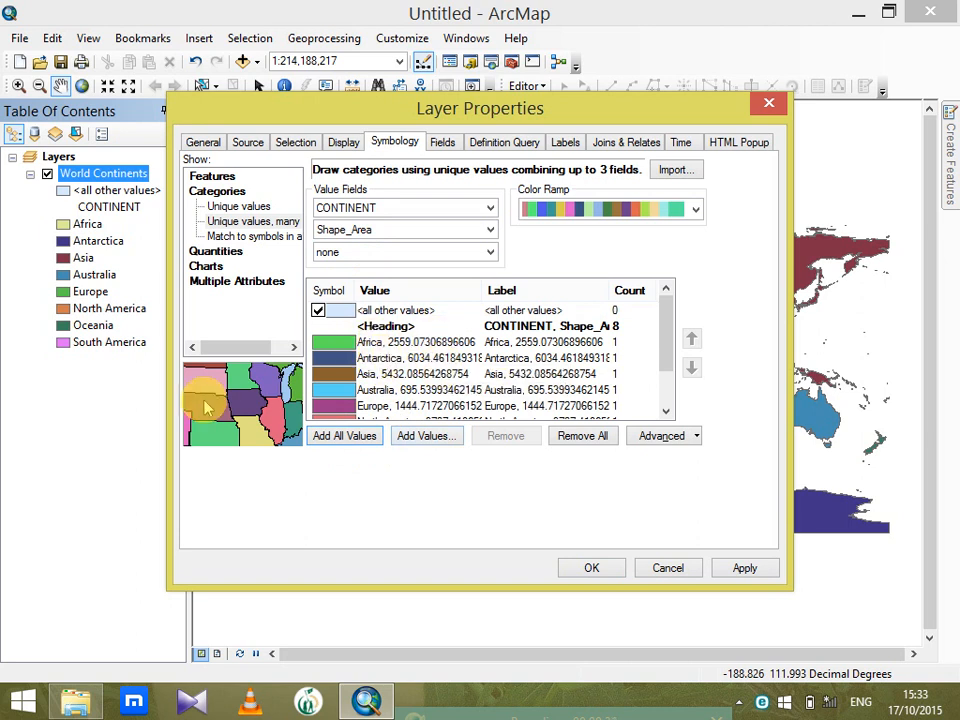
pyautogui.click(590, 566)
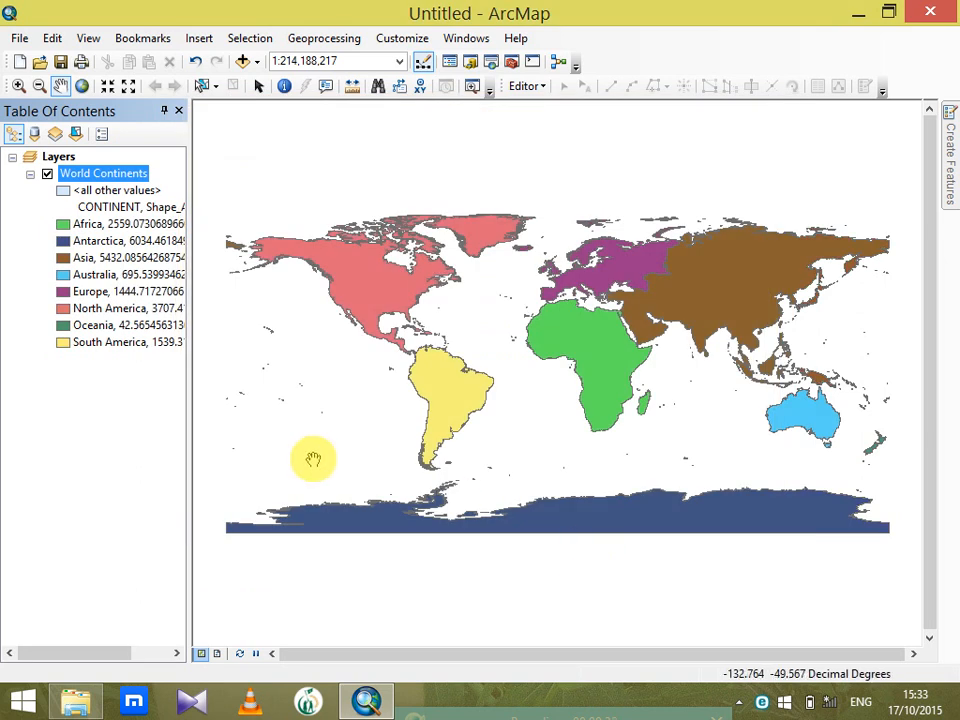
# Switch to the page layout and insert a legend for World Continents with the wizard's default settings
pyautogui.click(217, 653)
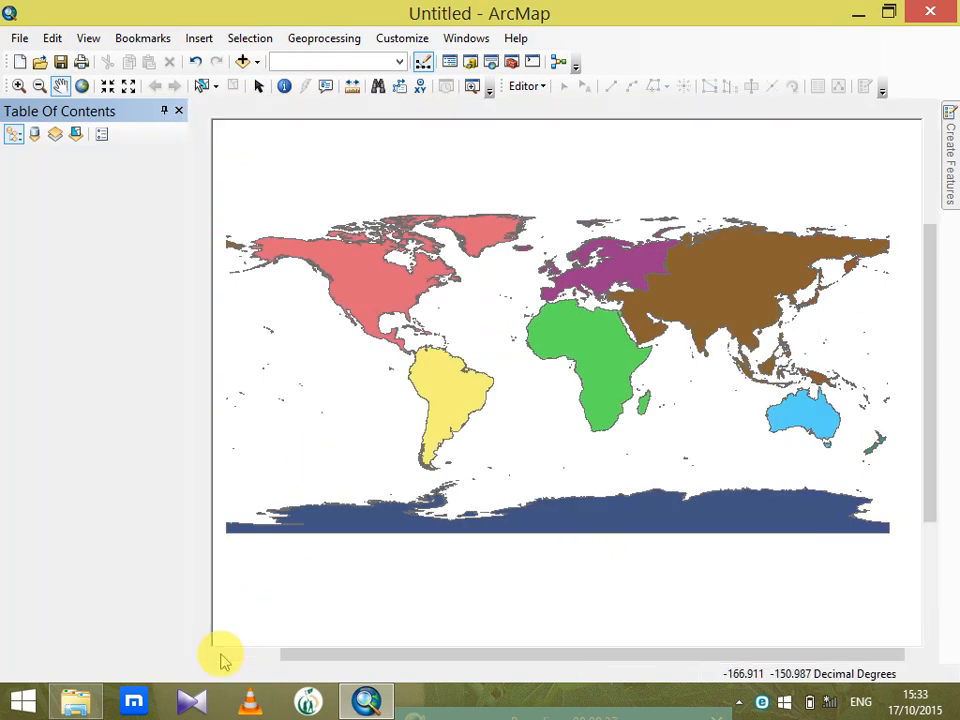
pyautogui.click(199, 38)
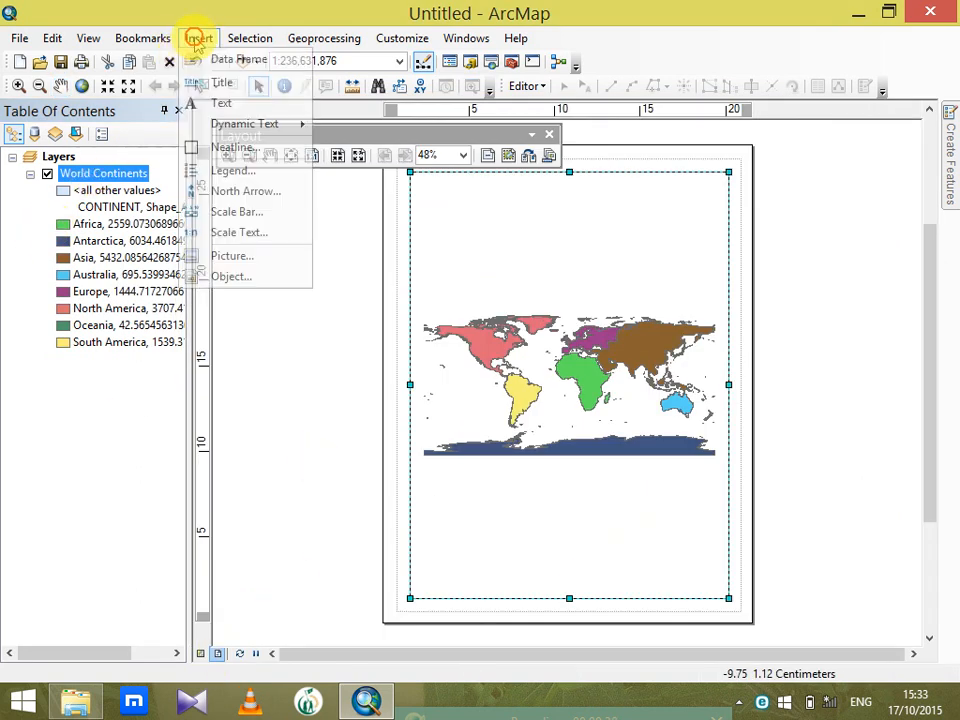
pyautogui.click(248, 172)
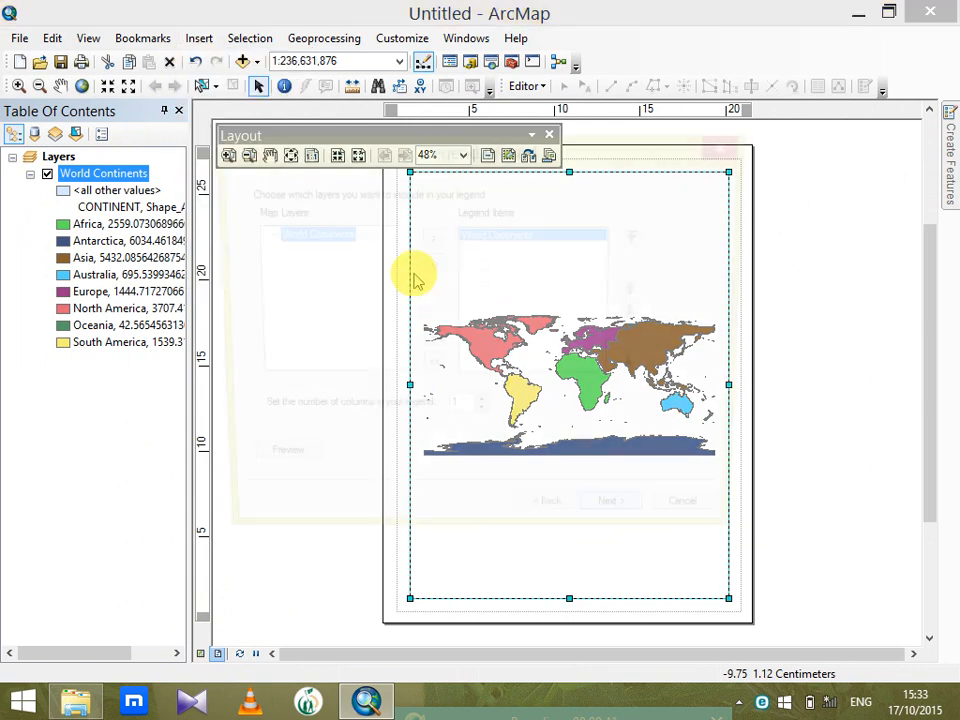
pyautogui.click(634, 526)
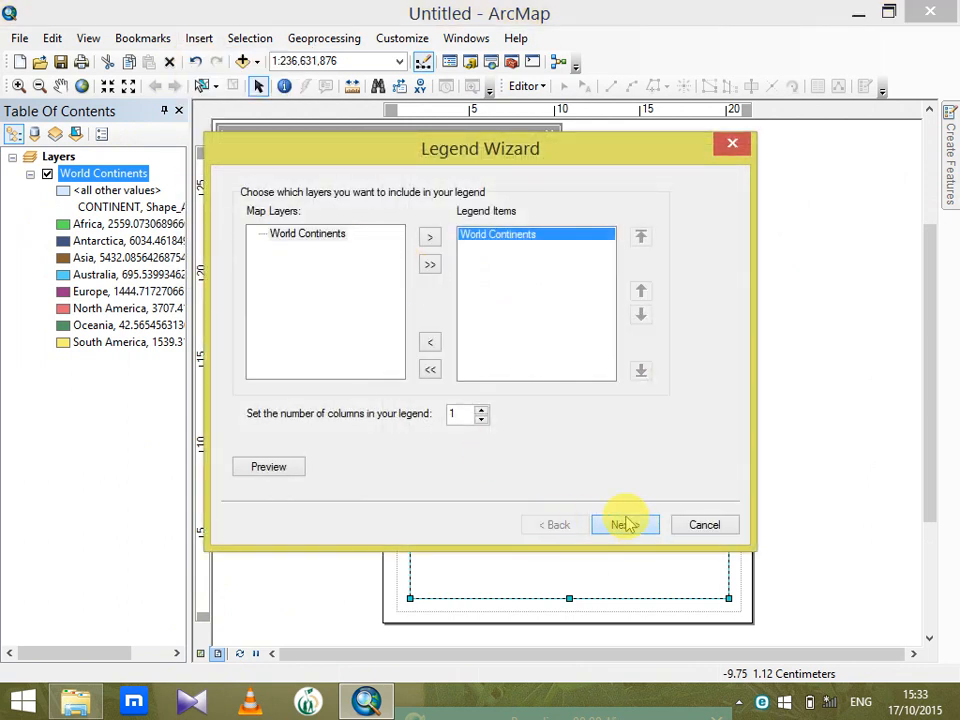
pyautogui.click(626, 522)
pyautogui.click(626, 522)
pyautogui.doubleClick(625, 521)
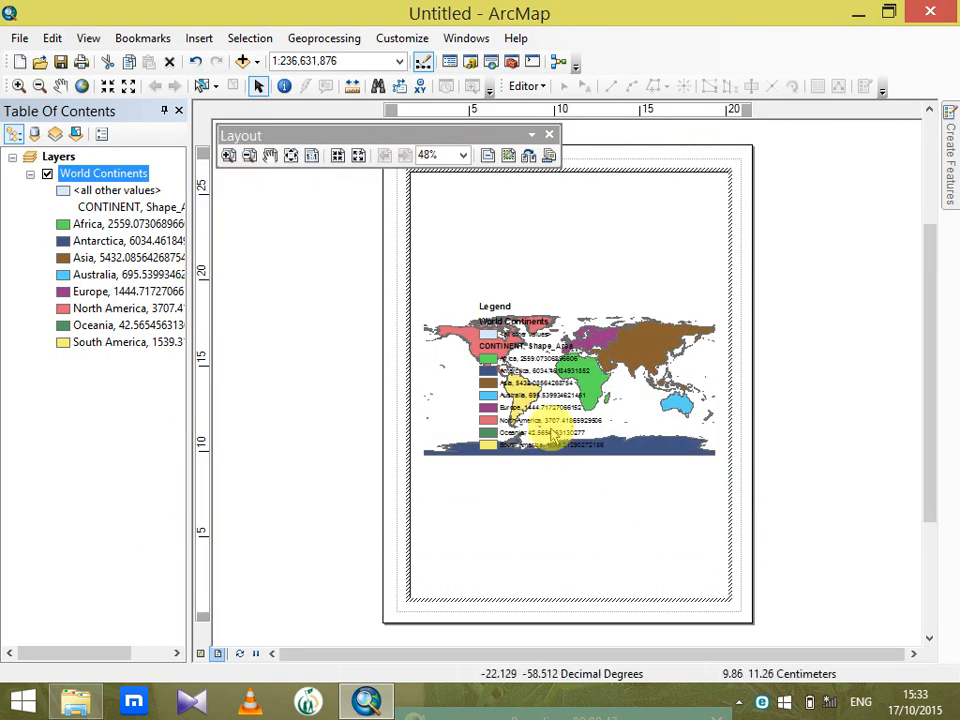
# Move the legend off the continents to the blank area below the world map on the layout page
pyautogui.click(552, 455)
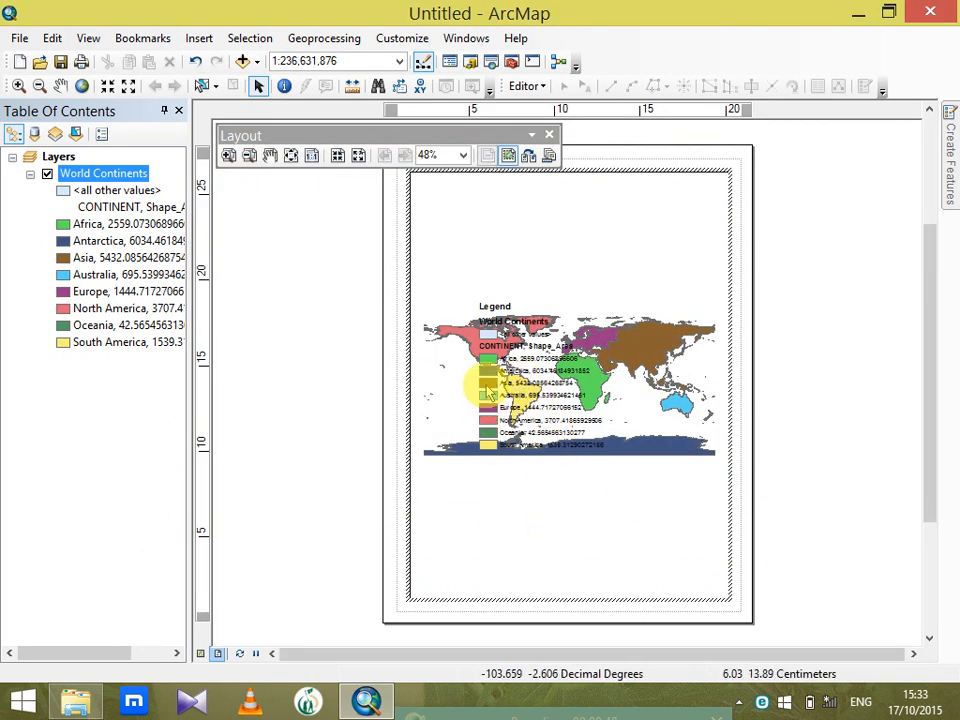
pyautogui.moveTo(444, 281); pyautogui.dragTo(643, 482)
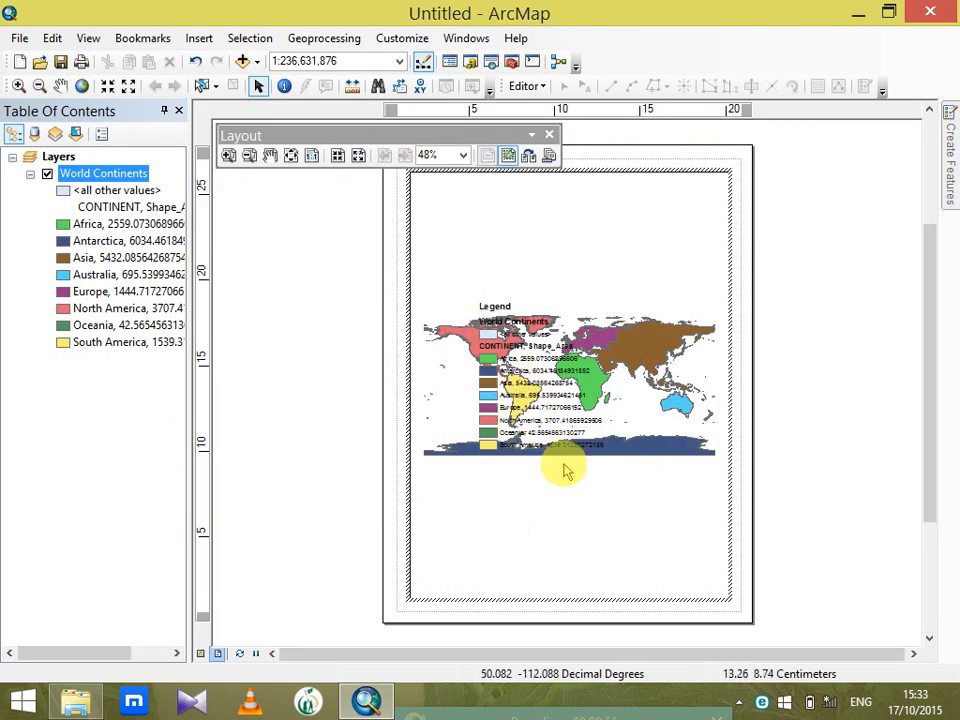
pyautogui.click(392, 455)
pyautogui.moveTo(504, 356)
pyautogui.mouseDown()
pyautogui.moveTo(505, 545)
pyautogui.moveTo(464, 528)
pyautogui.mouseUp()
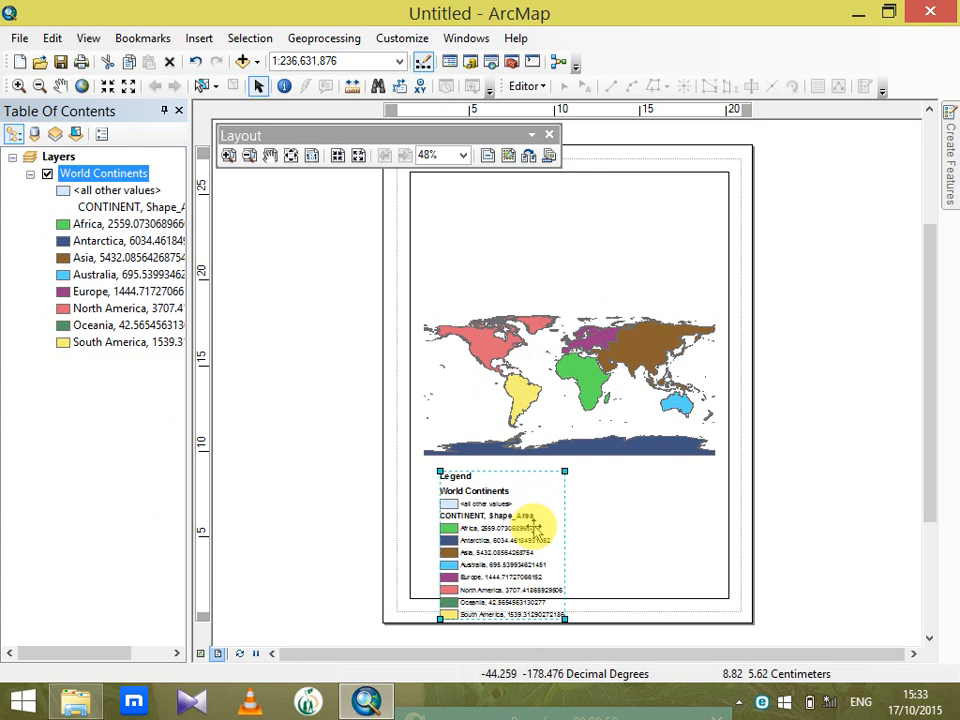
pyautogui.click(621, 519)
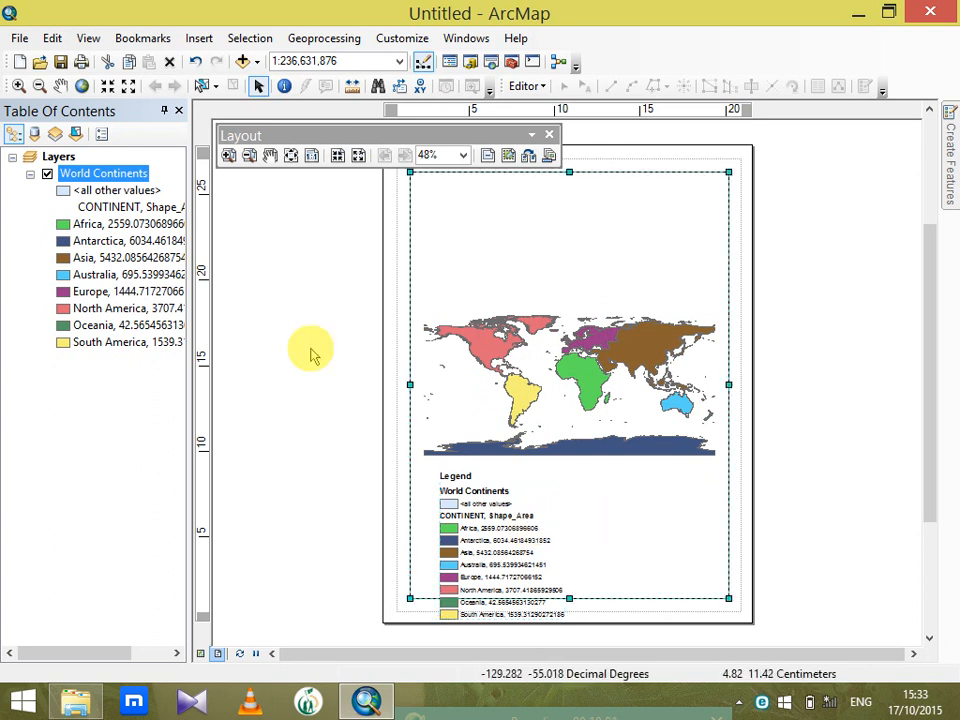
pyautogui.click(20, 62)
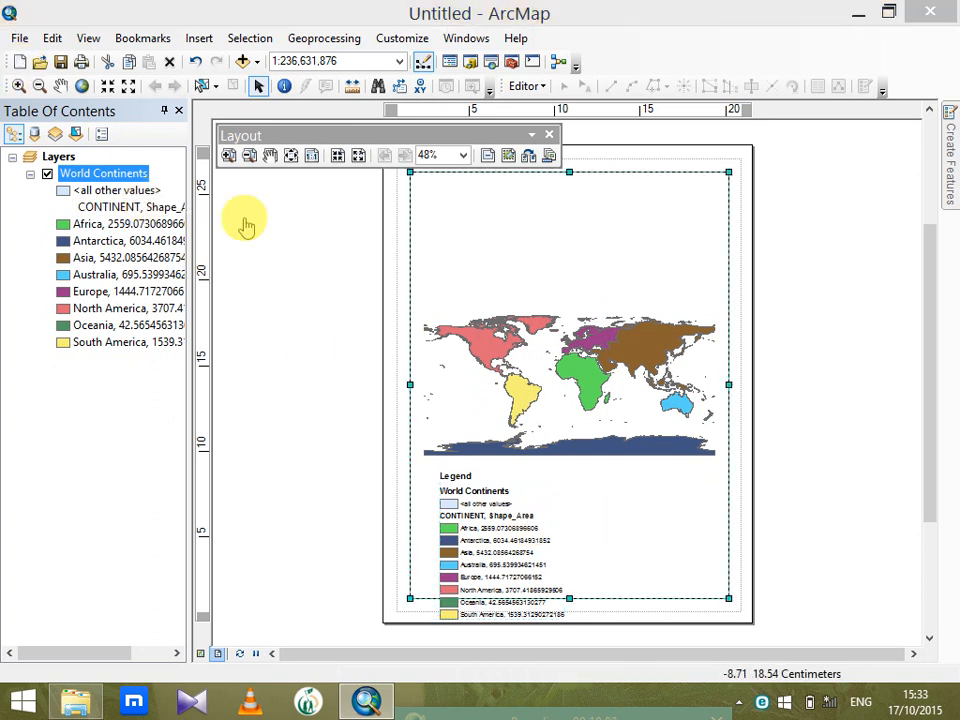
pyautogui.click(729, 559)
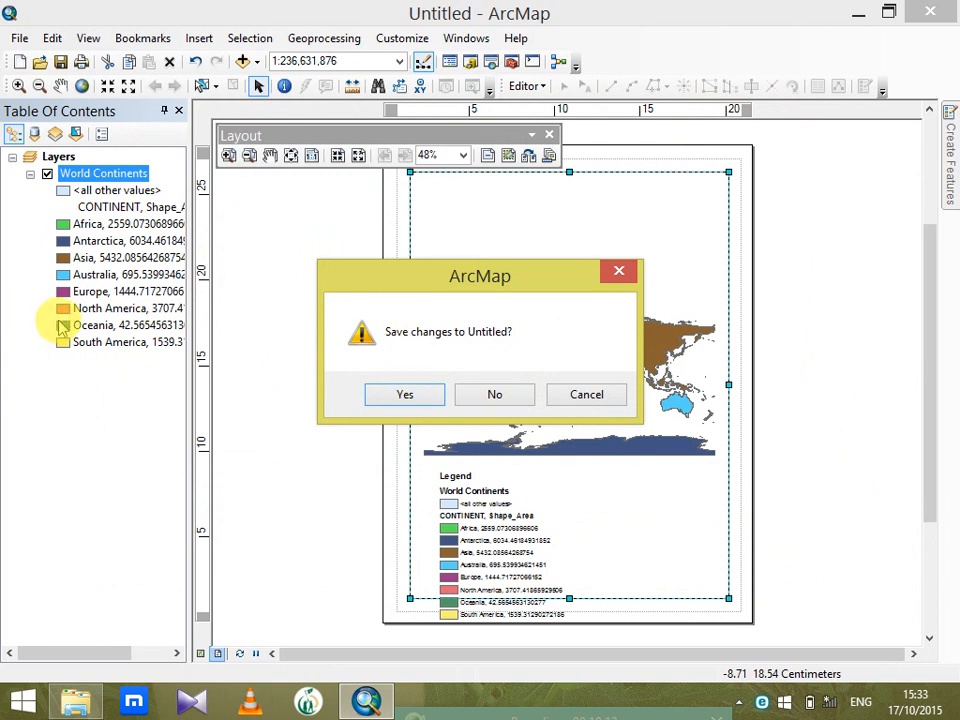
pyautogui.click(619, 271)
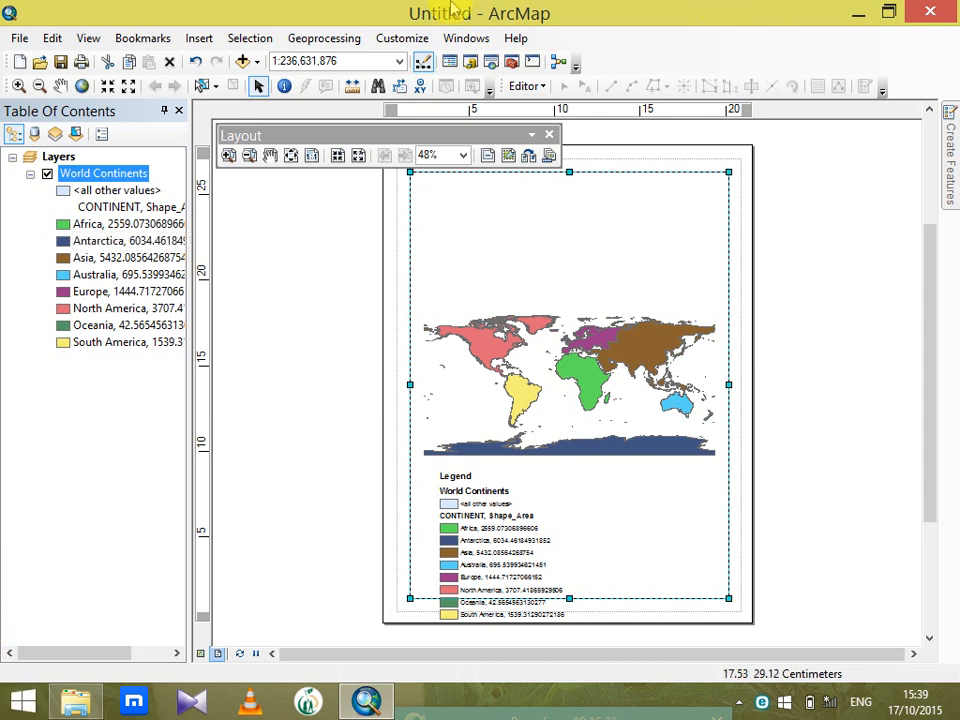
# Switch to File Explorer and browse to the Pictures folder in C:\Program Files (x86)\ArcGIS\Desktop10.1\Styles
pyautogui.click(858, 12)
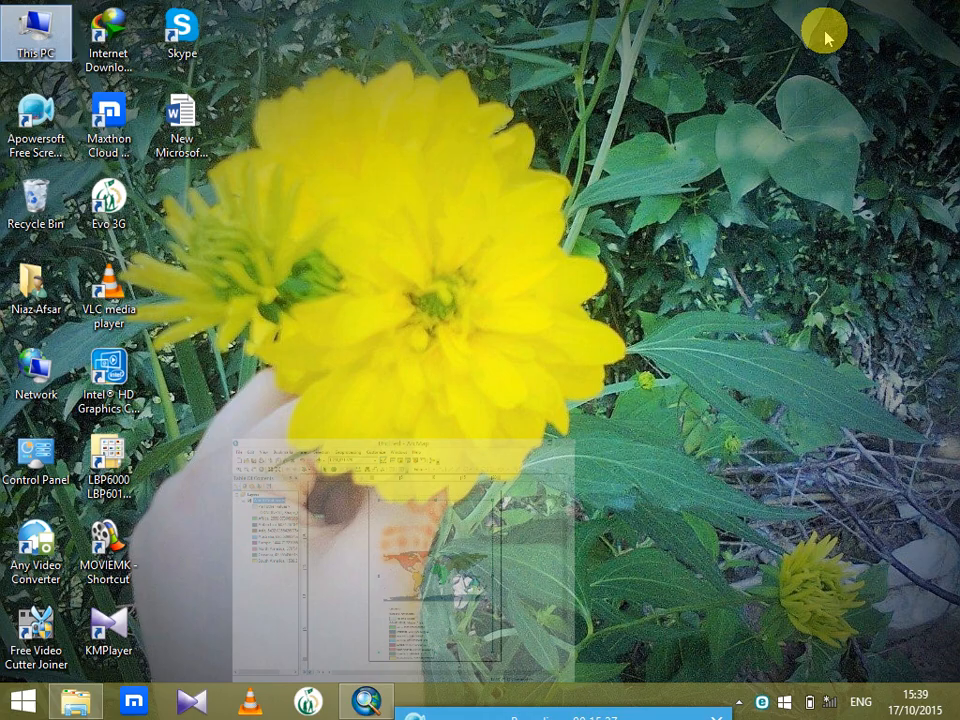
pyautogui.doubleClick(26, 48)
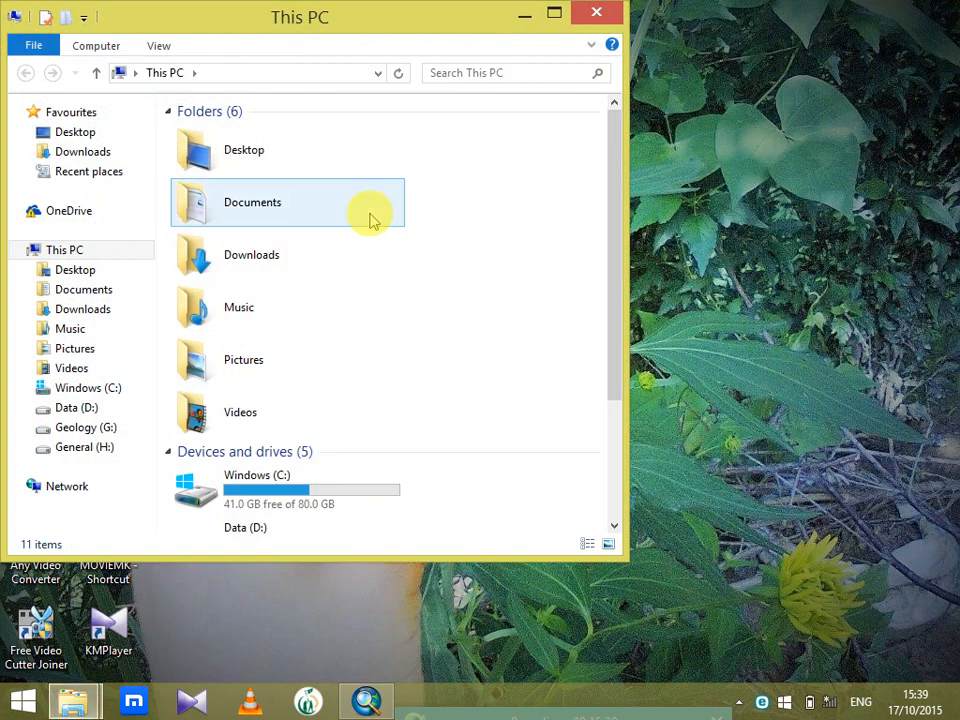
pyautogui.doubleClick(318, 500)
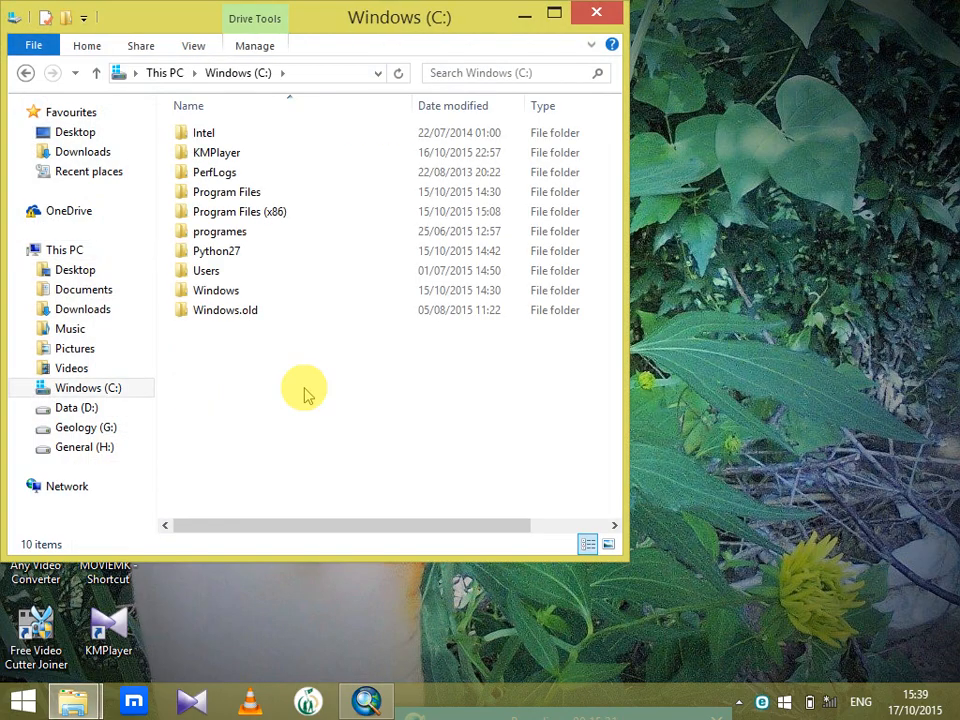
pyautogui.doubleClick(258, 214)
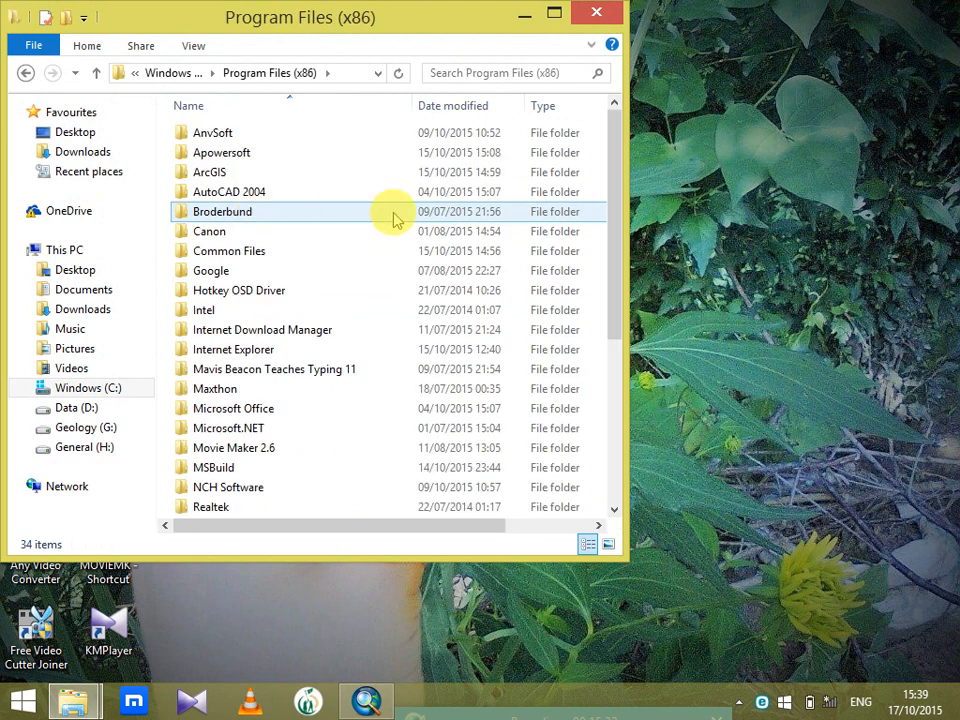
pyautogui.doubleClick(302, 178)
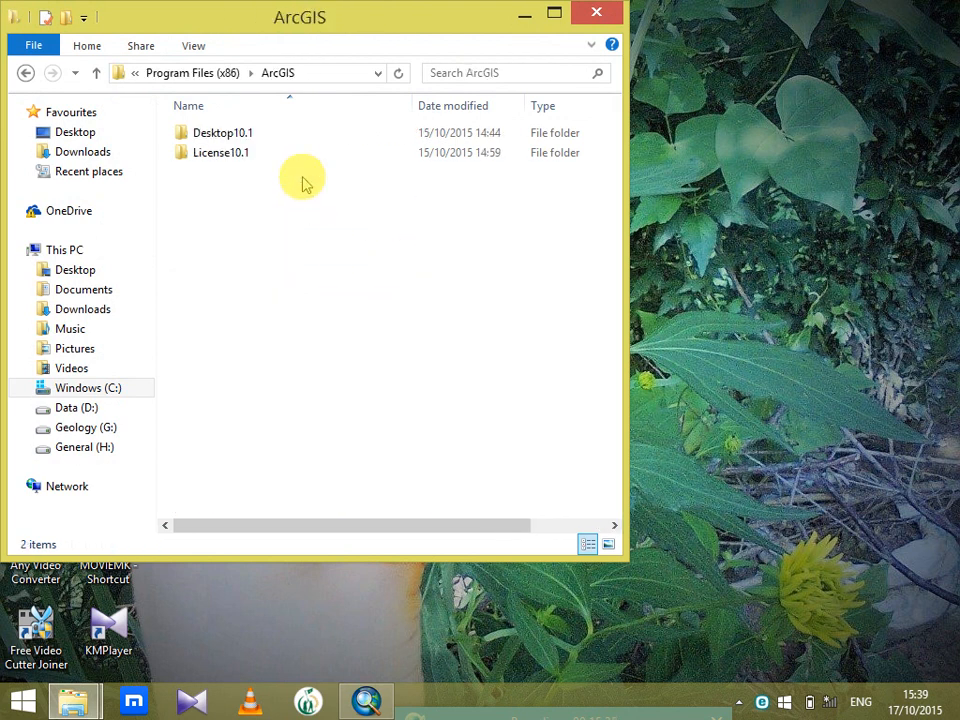
pyautogui.doubleClick(229, 132)
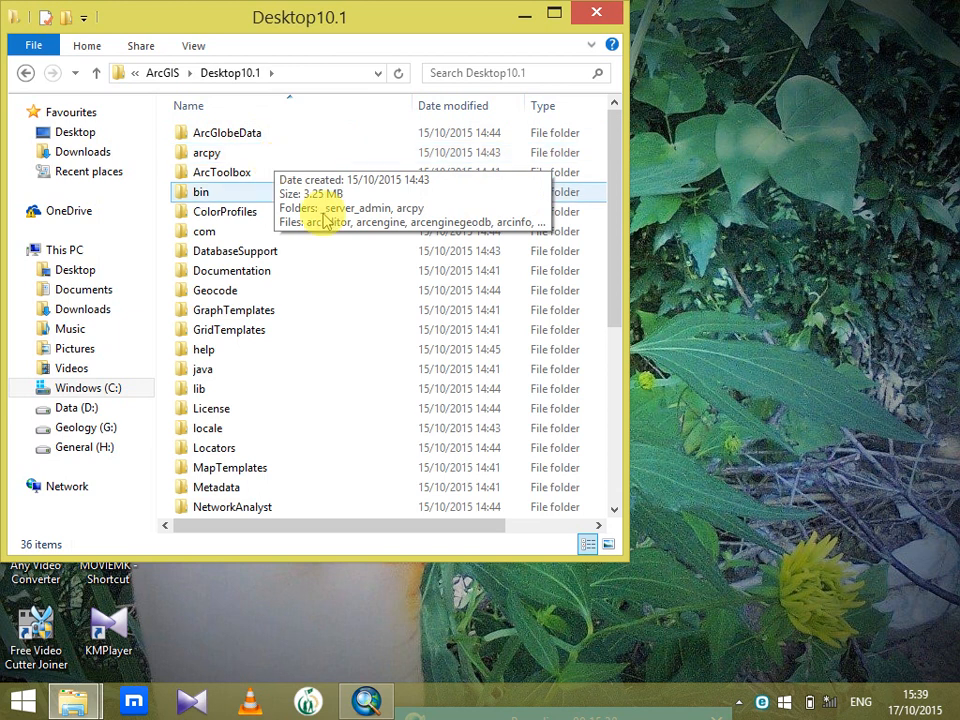
pyautogui.moveTo(614, 175); pyautogui.dragTo(624, 268)
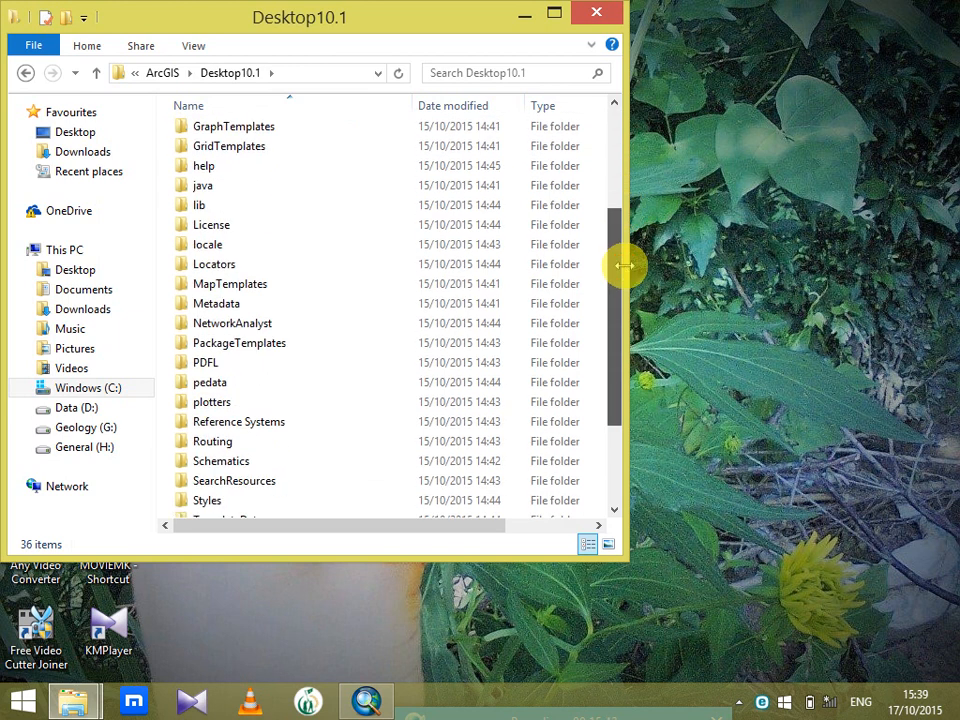
pyautogui.click(295, 503)
pyautogui.doubleClick(295, 503)
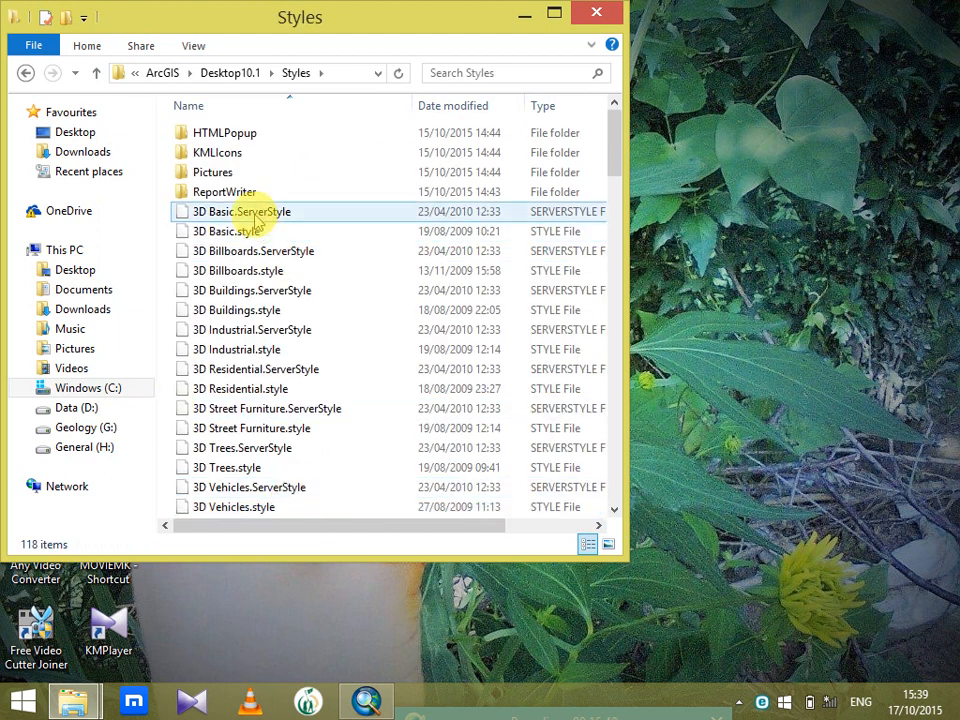
pyautogui.doubleClick(253, 176)
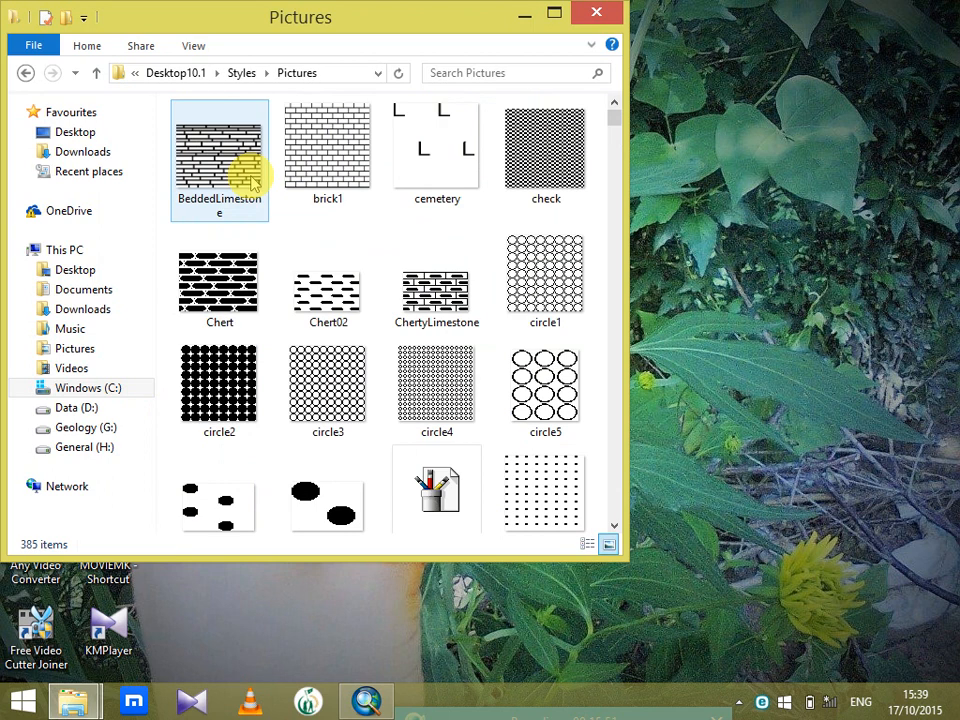
# Check the file type and location of the BeddedLimestone picture in its file properties
pyautogui.click(227, 164)
pyautogui.rightClick(227, 164)
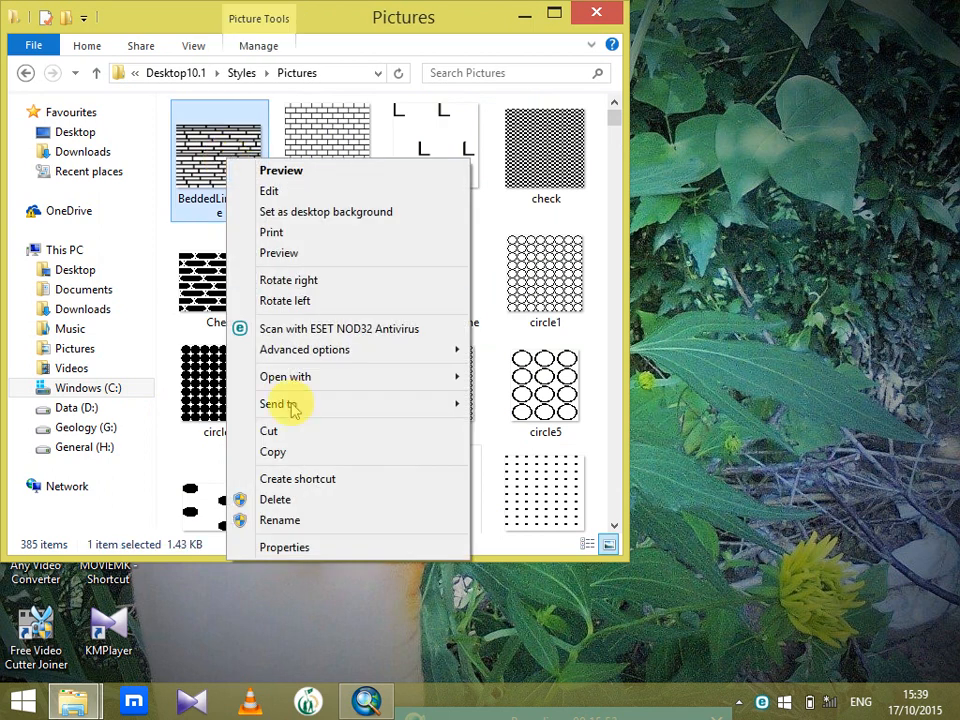
pyautogui.click(292, 545)
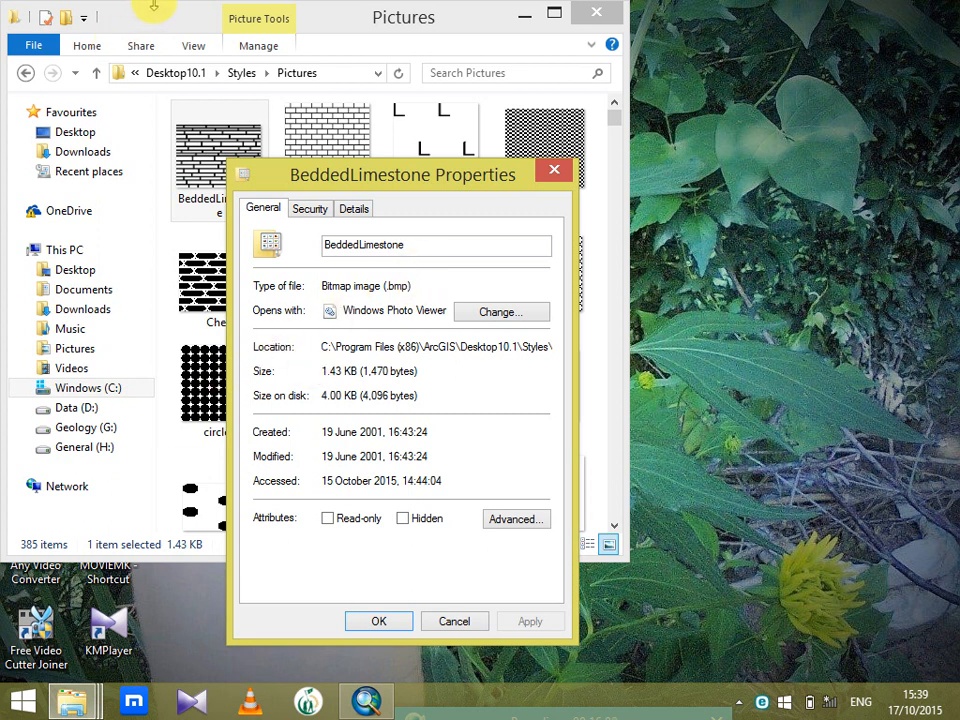
pyautogui.click(554, 169)
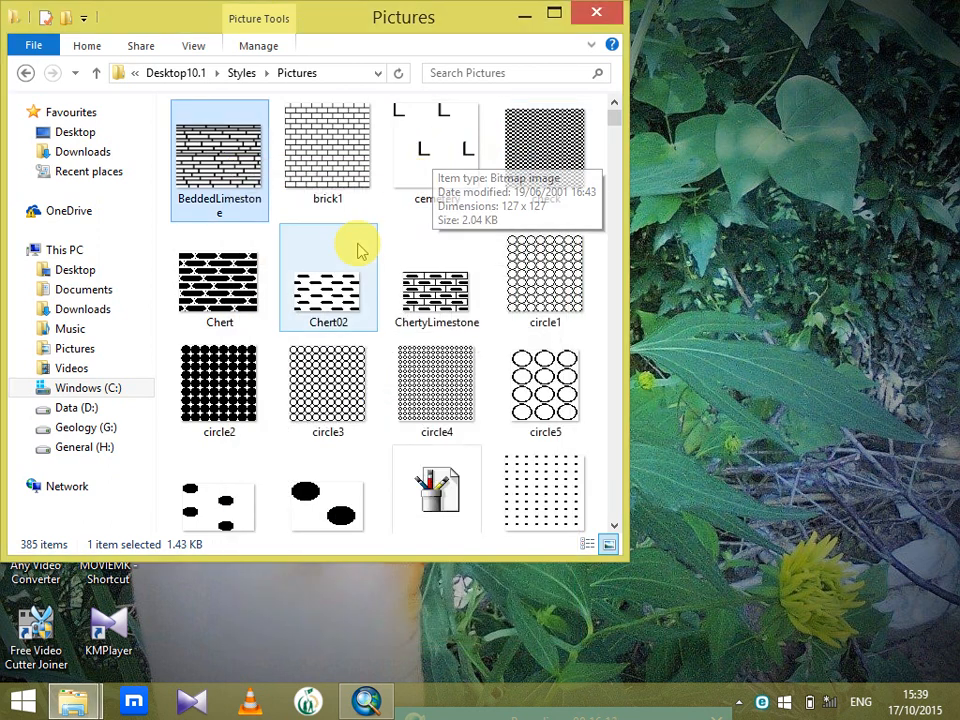
# Look through the remaining style pictures, check the file properties of z_risers and close the folder window
pyautogui.moveTo(618, 128); pyautogui.dragTo(615, 163)
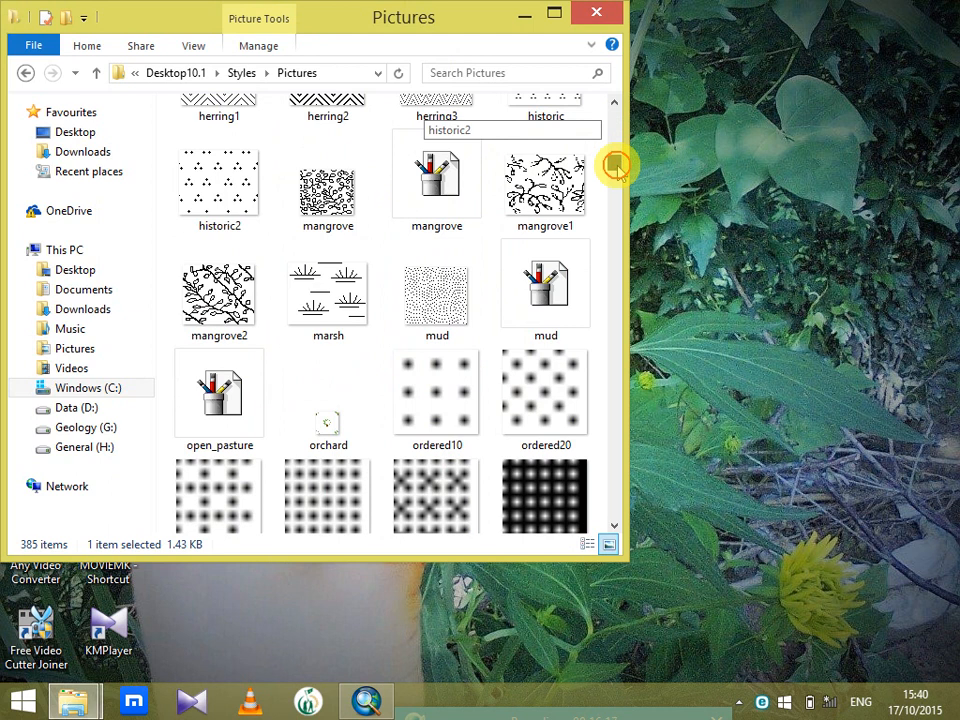
pyautogui.moveTo(616, 168); pyautogui.dragTo(617, 487)
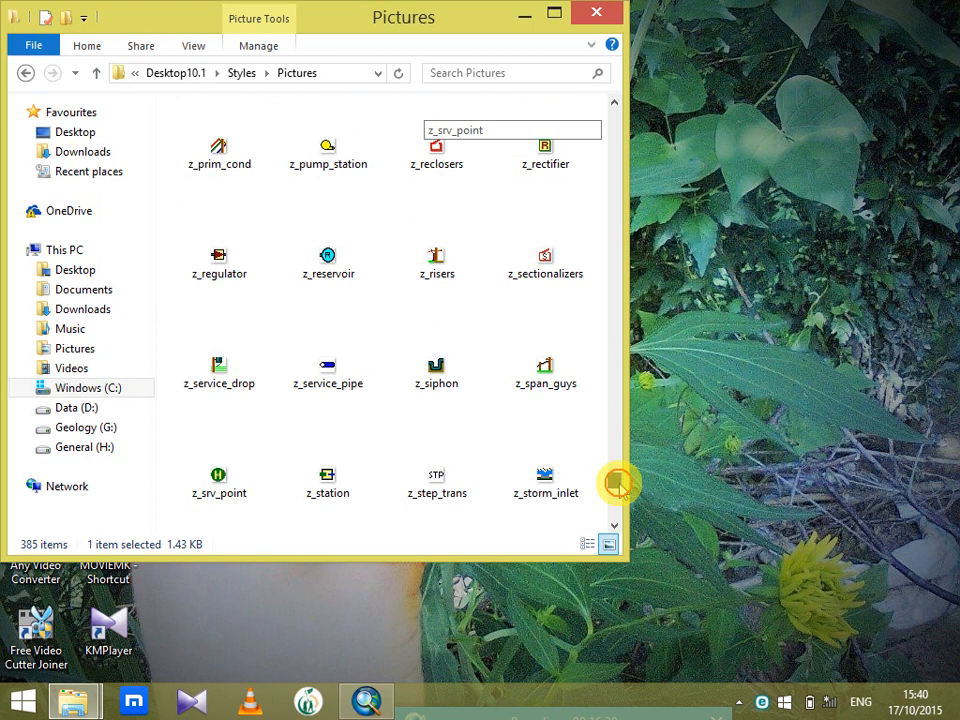
pyautogui.click(437, 256)
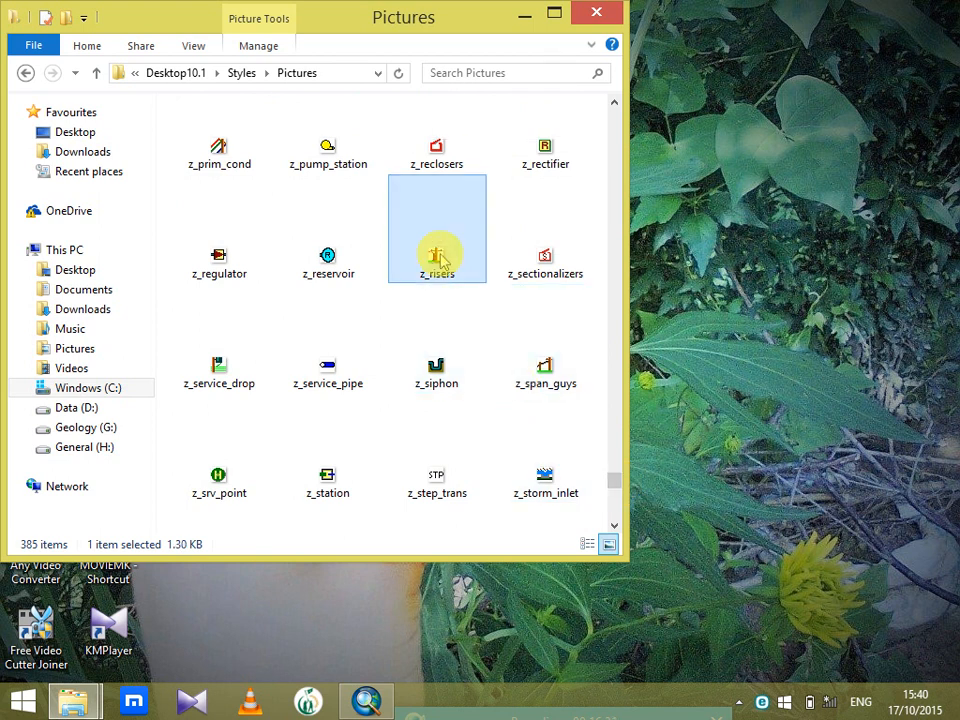
pyautogui.rightClick(440, 254)
pyautogui.click(497, 643)
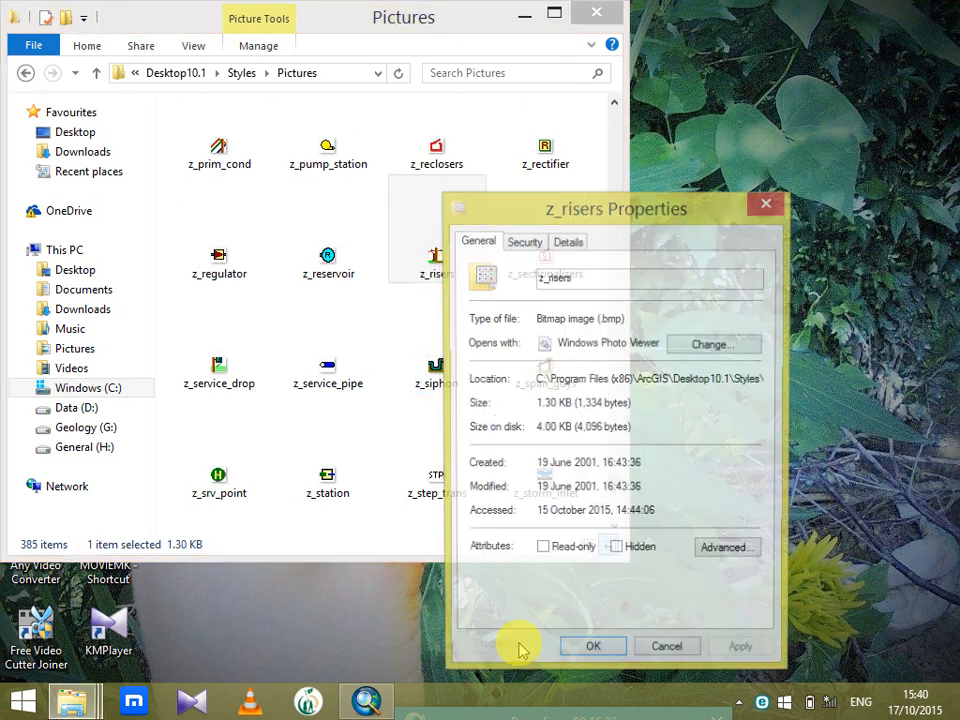
pyautogui.click(766, 204)
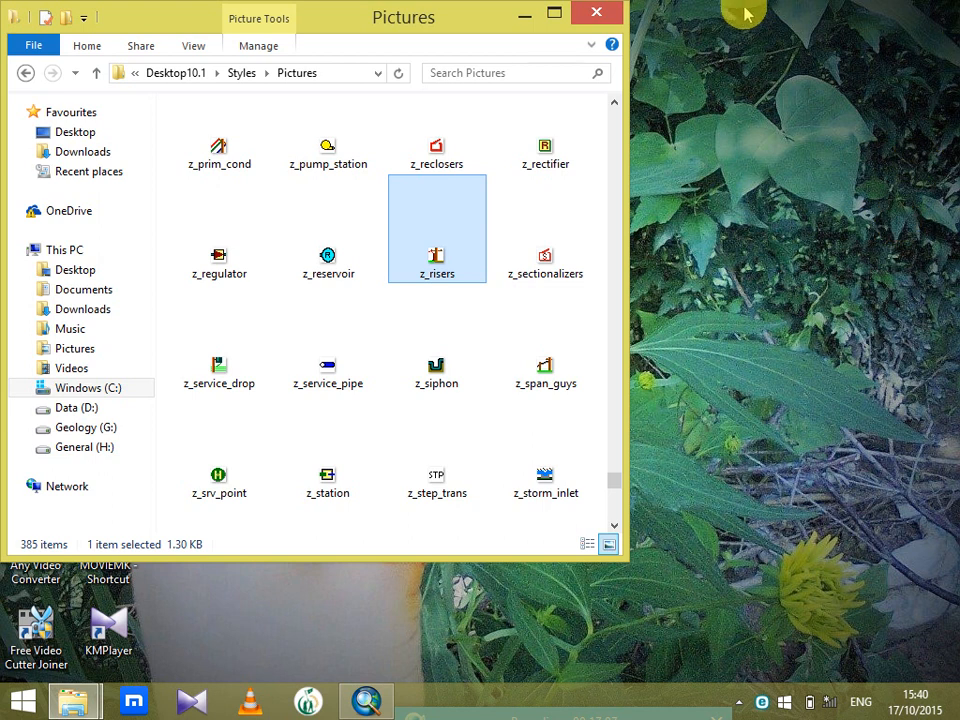
pyautogui.click(604, 11)
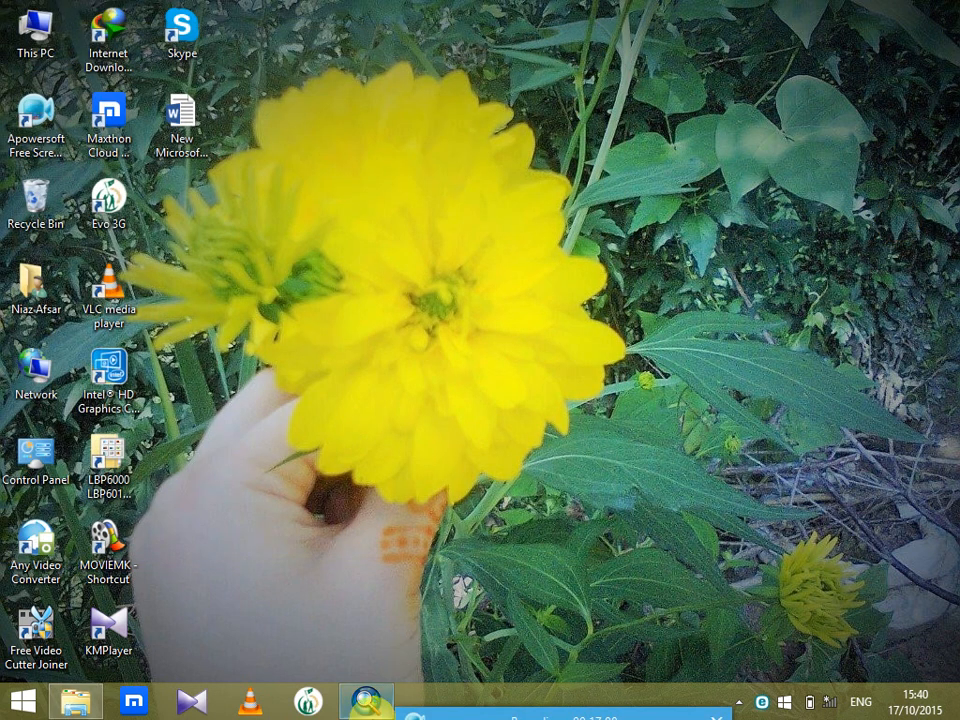
# Return to ArcMap, open the style references from the Africa symbol's selector and enable the Civic style
pyautogui.click(368, 700)
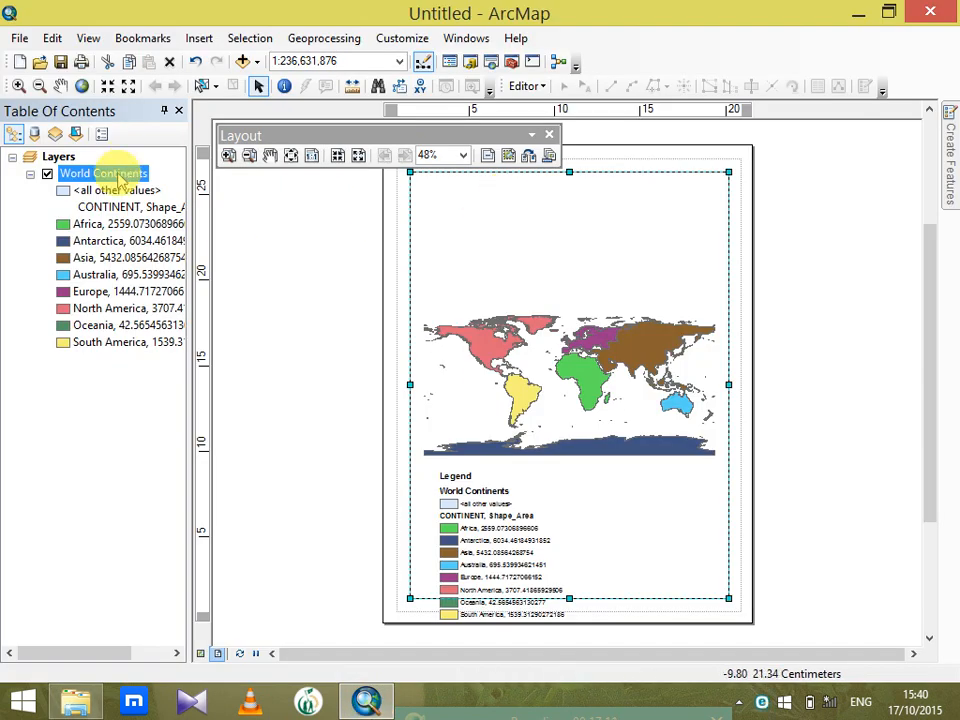
pyautogui.click(64, 225)
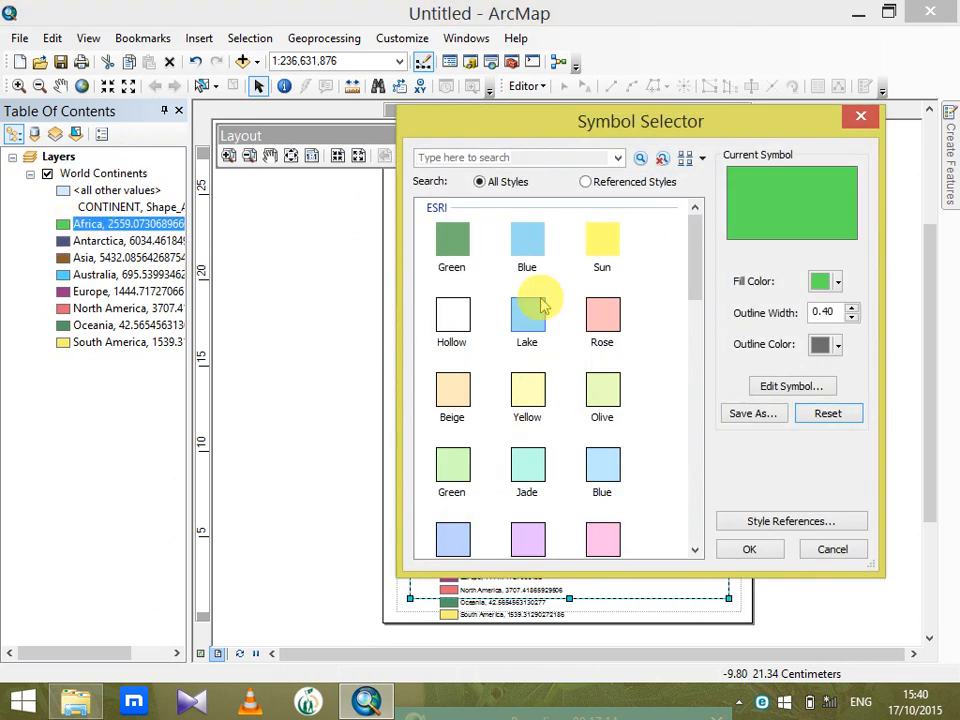
pyautogui.click(795, 522)
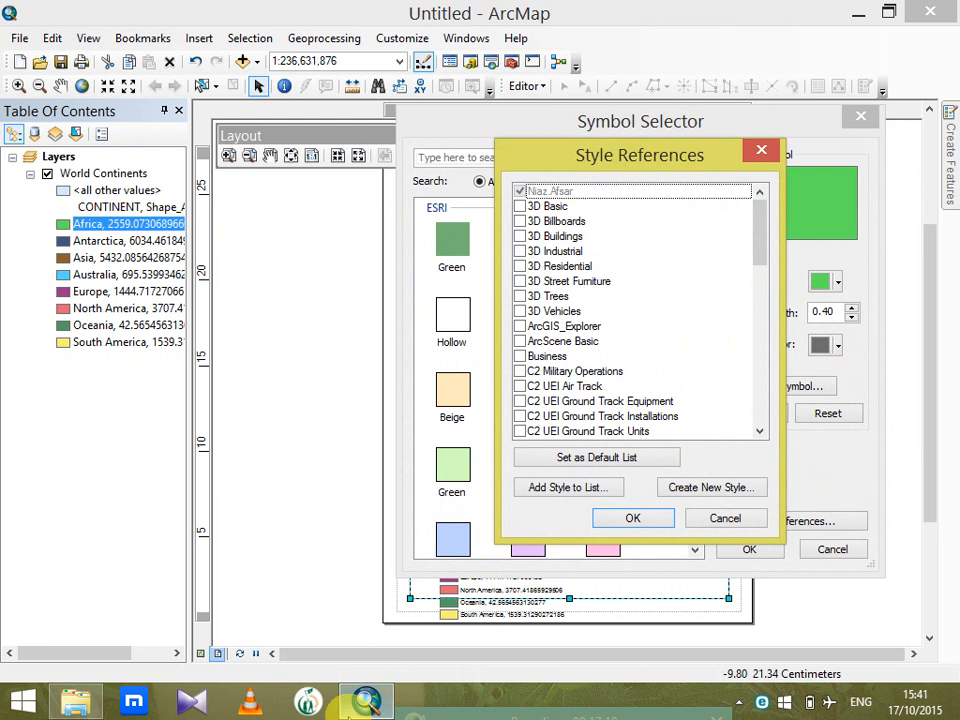
pyautogui.moveTo(352, 704)
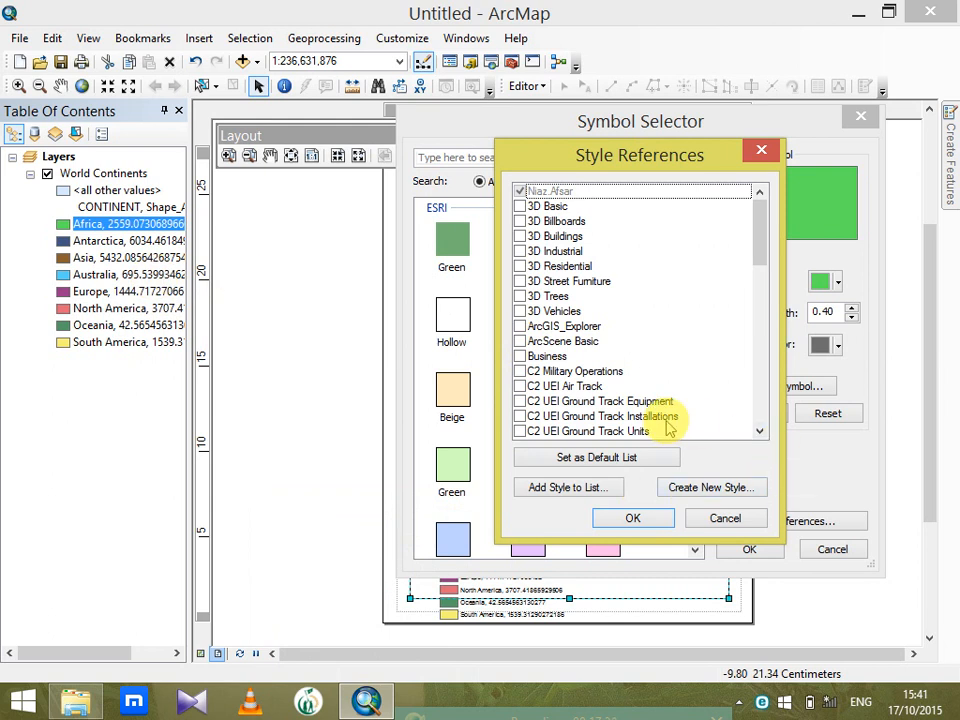
pyautogui.moveTo(760, 242); pyautogui.dragTo(764, 290)
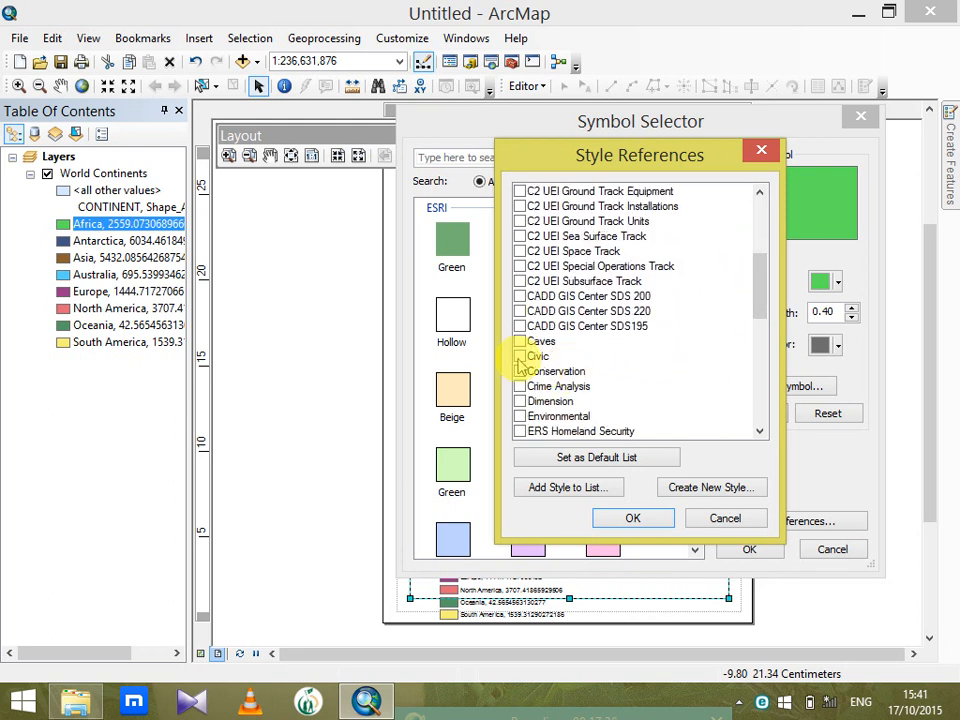
pyautogui.click(520, 357)
pyautogui.moveTo(756, 300); pyautogui.dragTo(763, 330)
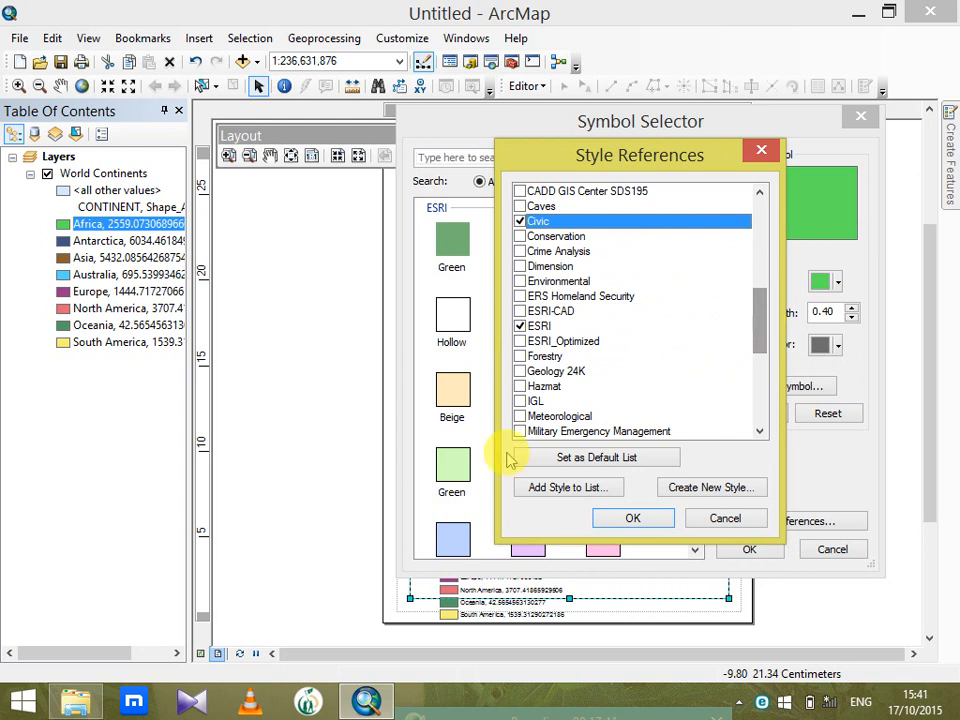
# Switch to File Explorer and browse to the Styles folder in C:\Program Files (x86)\ArcGIS\Desktop10.1
pyautogui.click(72, 703)
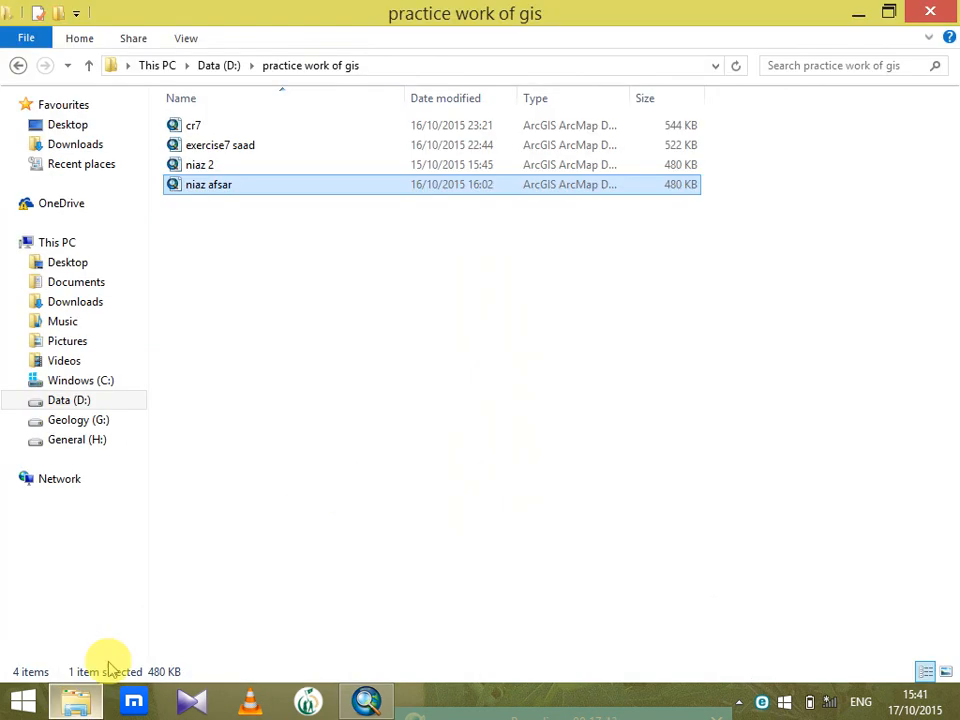
pyautogui.click(72, 383)
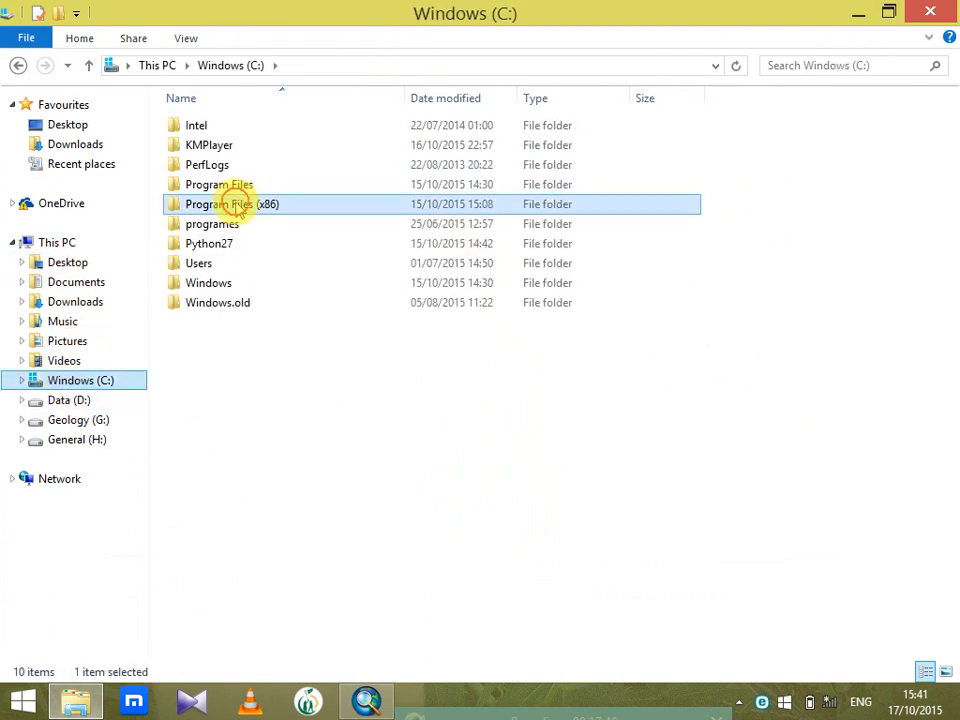
pyautogui.doubleClick(240, 203)
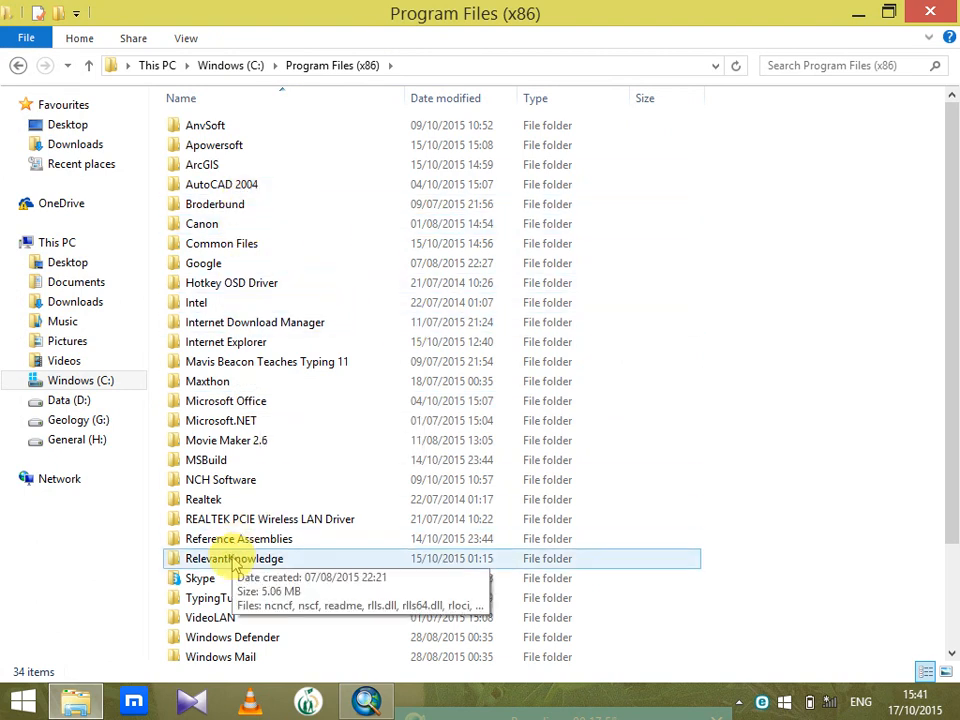
pyautogui.click(197, 170)
pyautogui.doubleClick(197, 170)
pyautogui.click(208, 127)
pyautogui.doubleClick(208, 127)
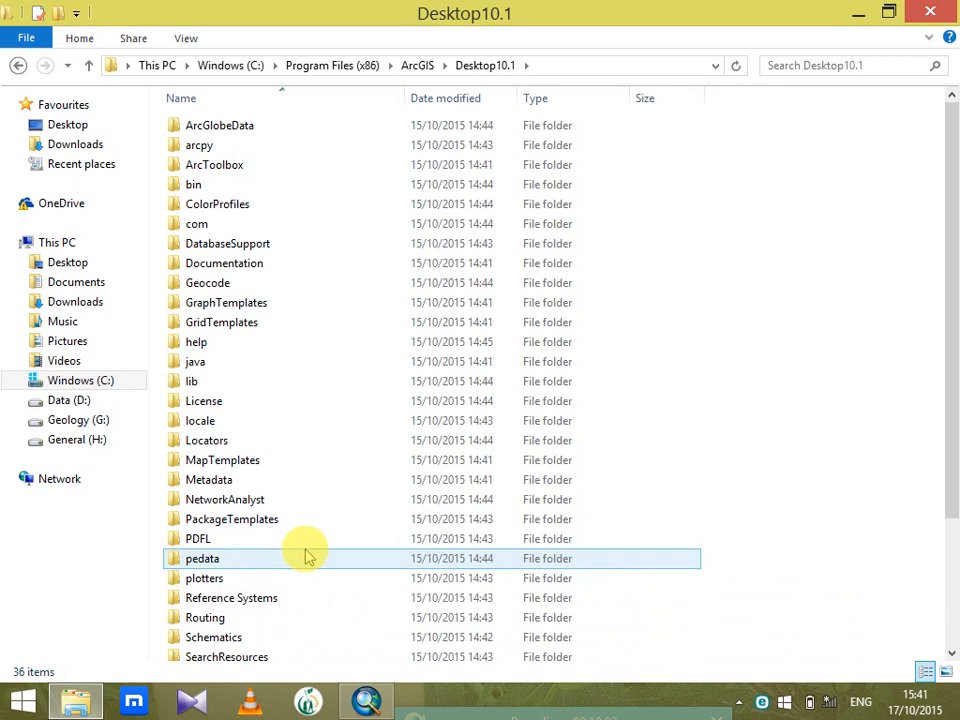
pyautogui.scroll(-2, 306, 557)
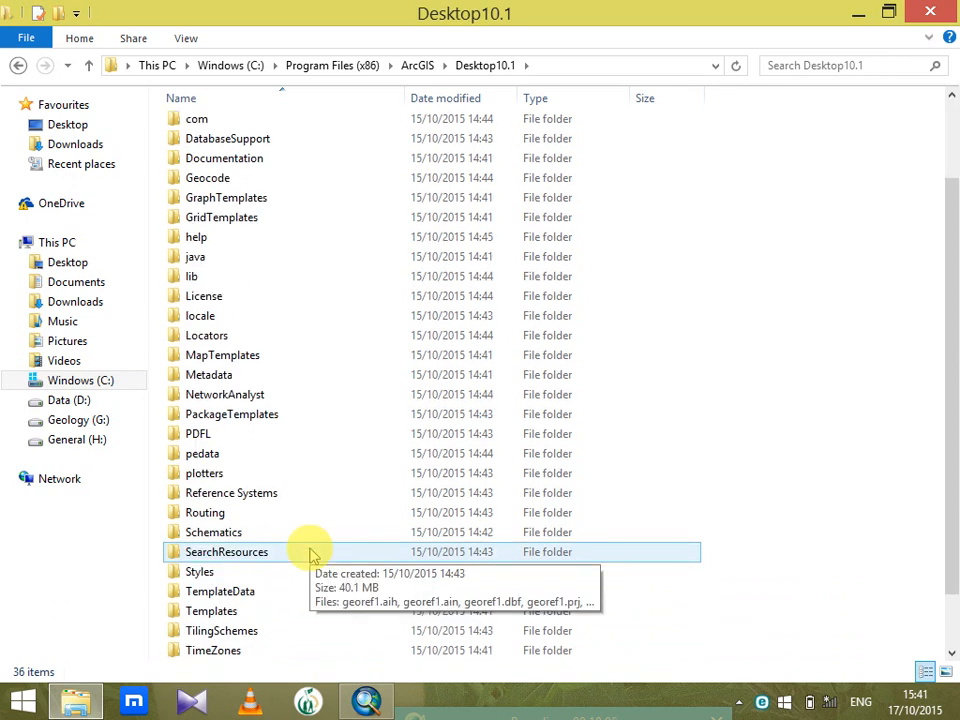
pyautogui.doubleClick(200, 572)
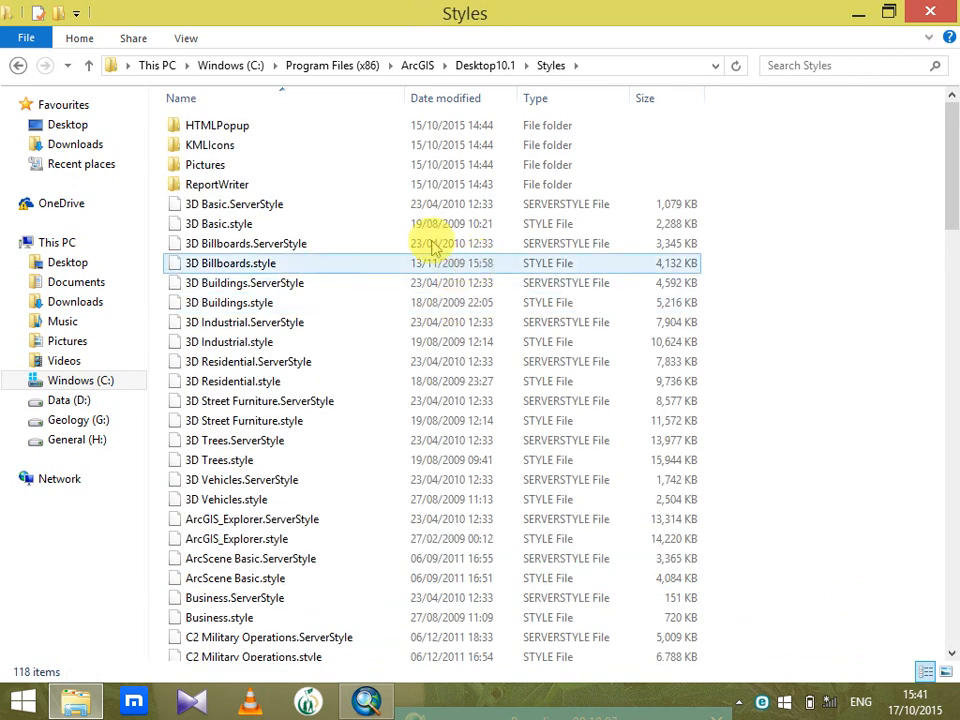
# Look through the installed style files and check the contents of the ReportWriter folder, returning to the Styles folder
pyautogui.scroll(-7, 350, 268)
pyautogui.scroll(-13, 360, 265)
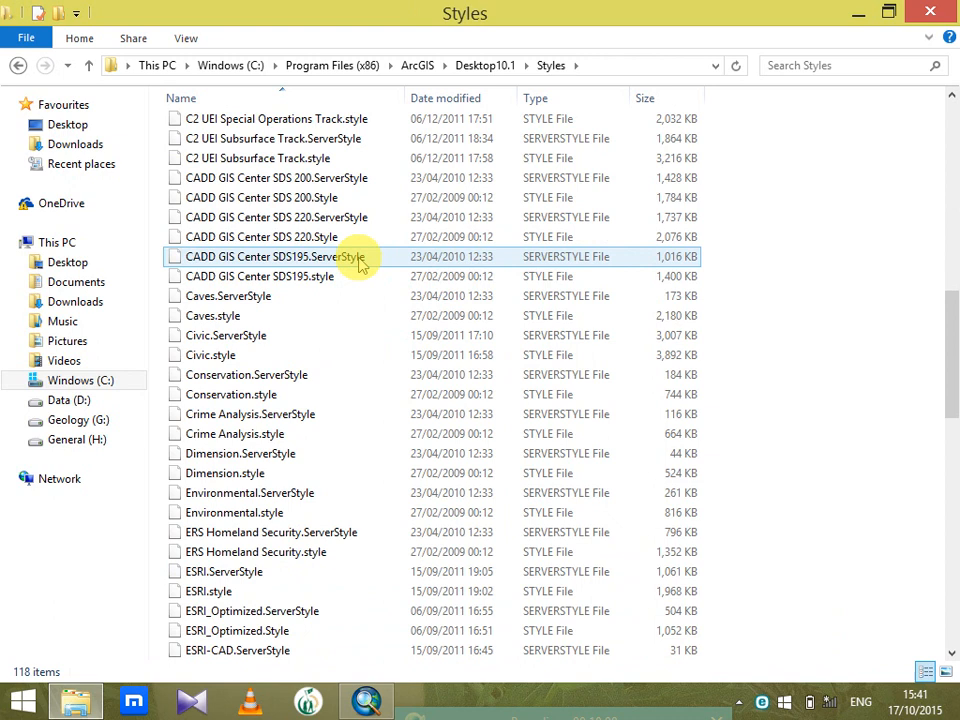
pyautogui.scroll(20, 362, 260)
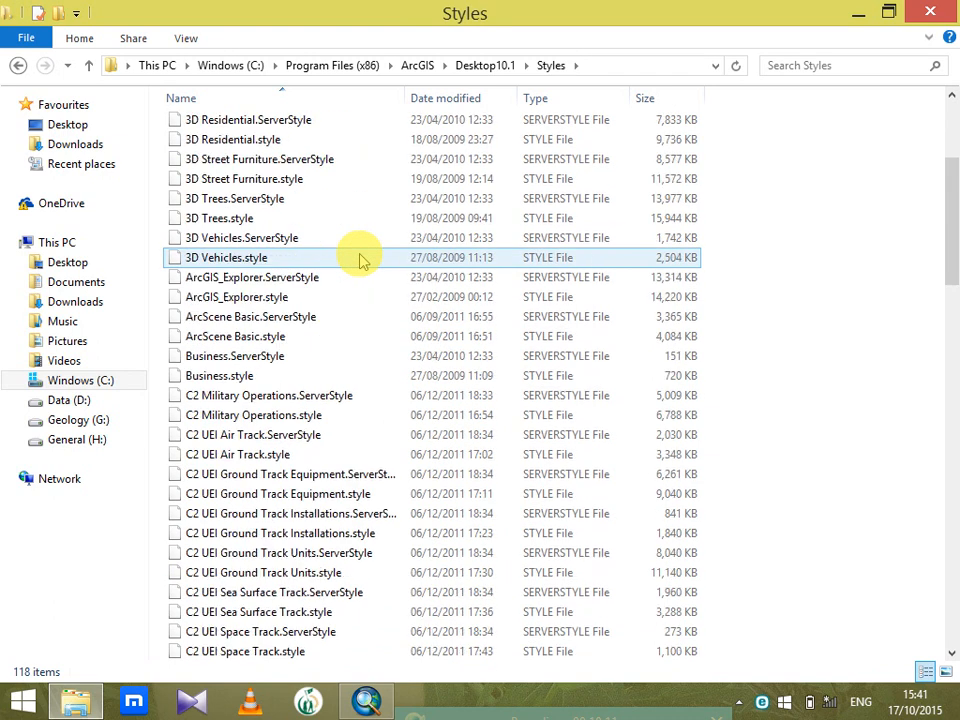
pyautogui.doubleClick(232, 184)
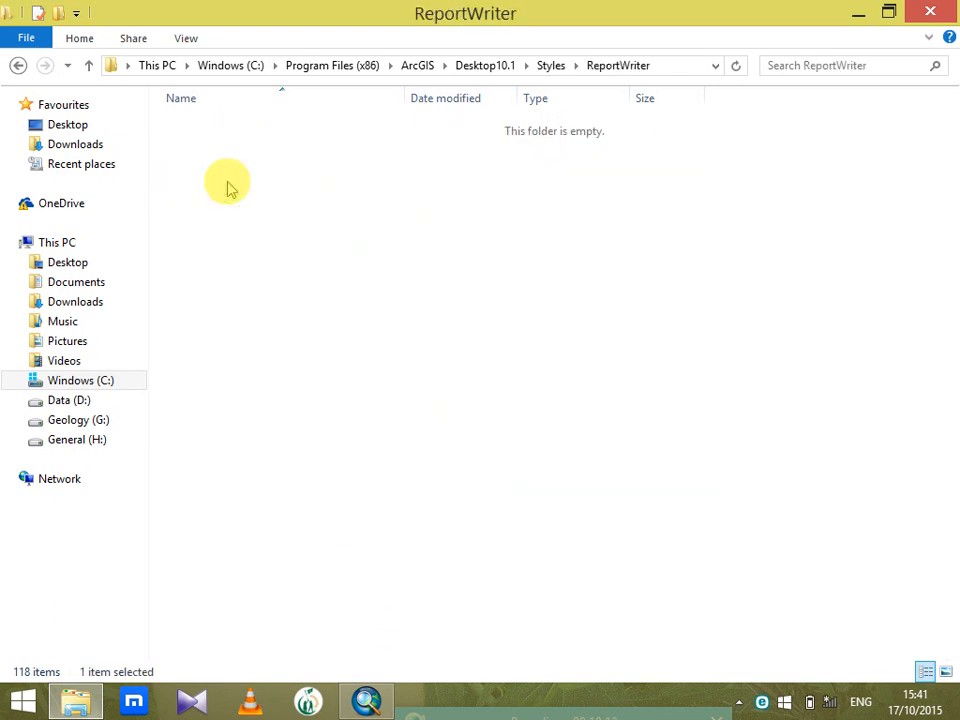
pyautogui.click(18, 65)
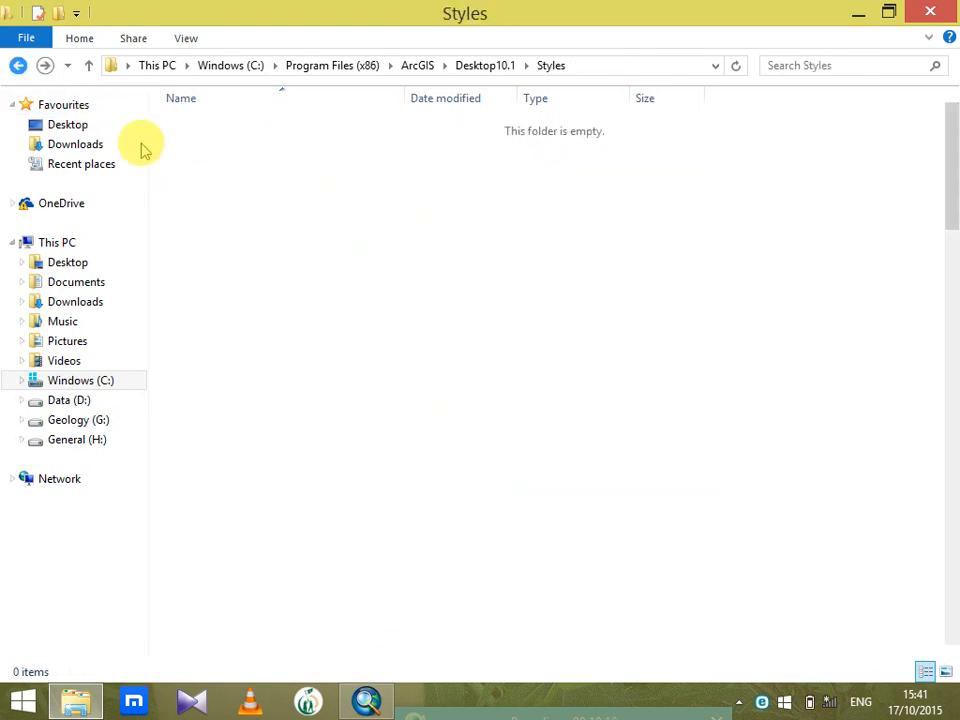
# Examine the fill pattern images in the Pictures folder, including circle4 and circle5, and close the folder window
pyautogui.click(206, 166)
pyautogui.doubleClick(206, 166)
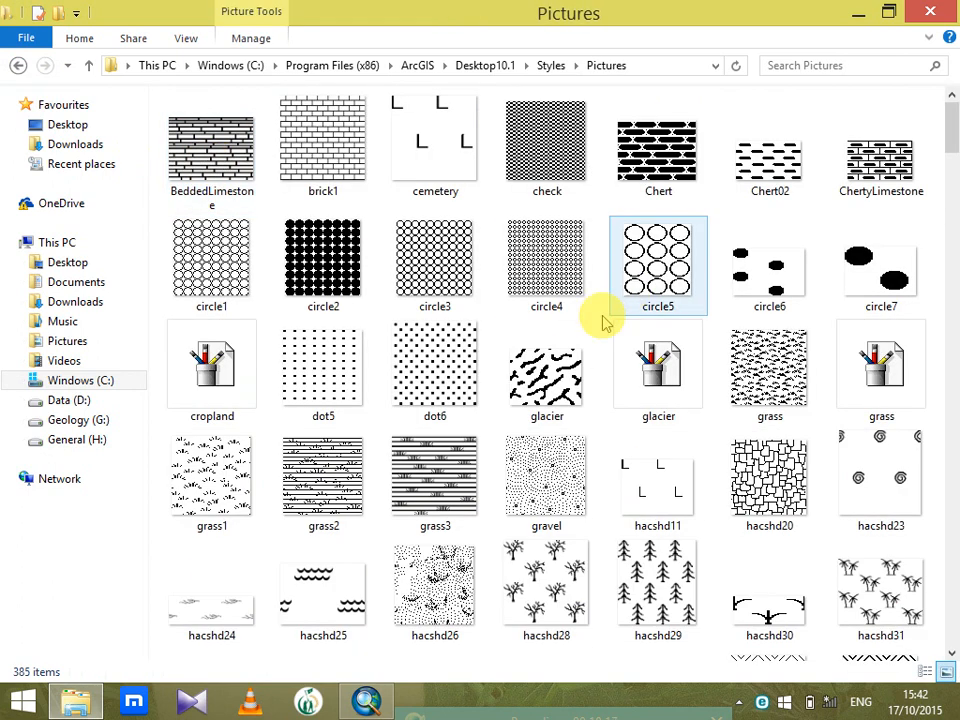
pyautogui.click(549, 316)
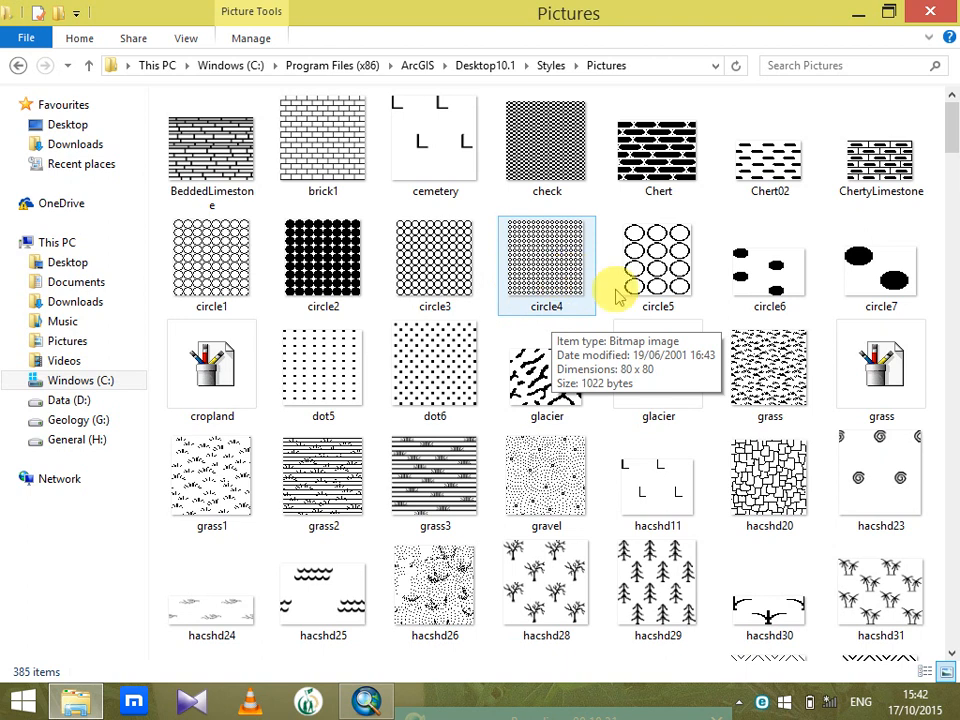
pyautogui.click(667, 276)
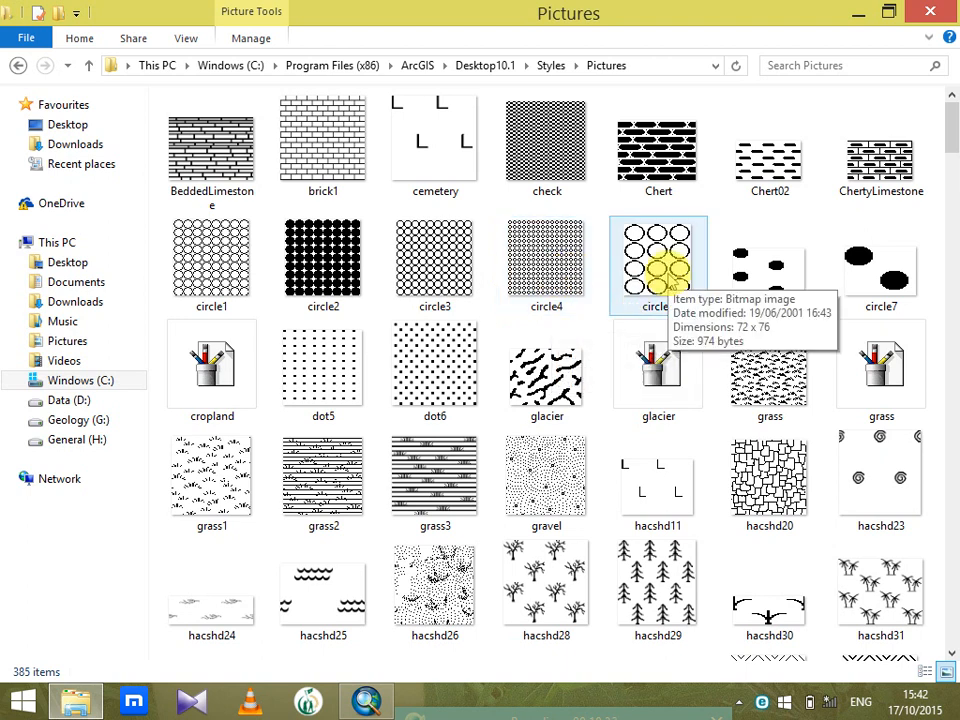
pyautogui.click(928, 10)
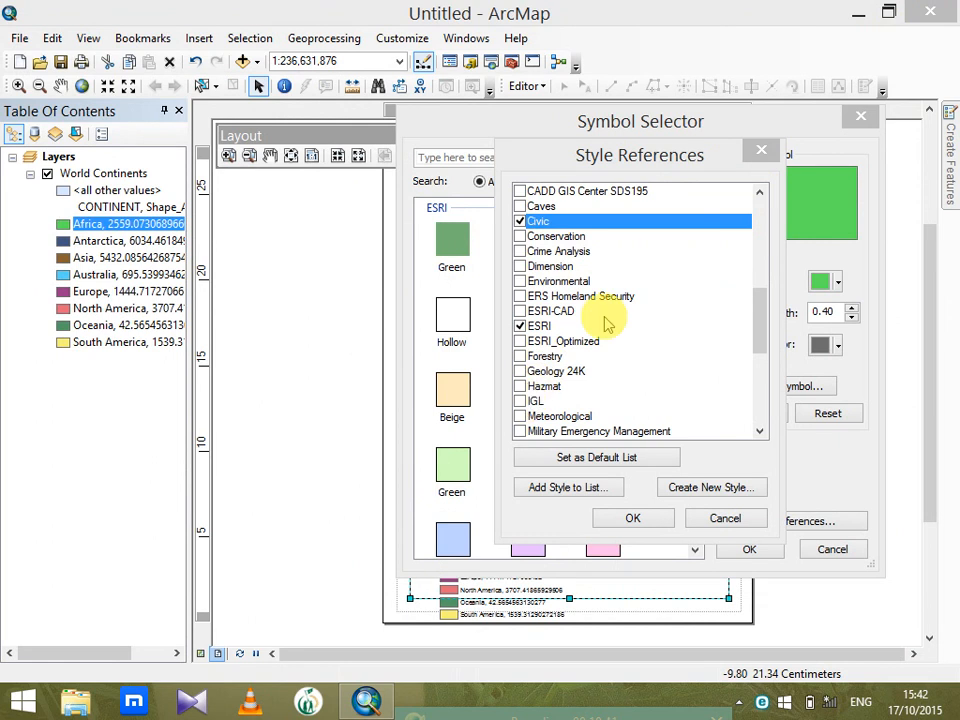
# Enable the Survey style in the style references, look through the listed symbols and close the Symbol Selector without choosing one
pyautogui.moveTo(761, 333); pyautogui.dragTo(763, 408)
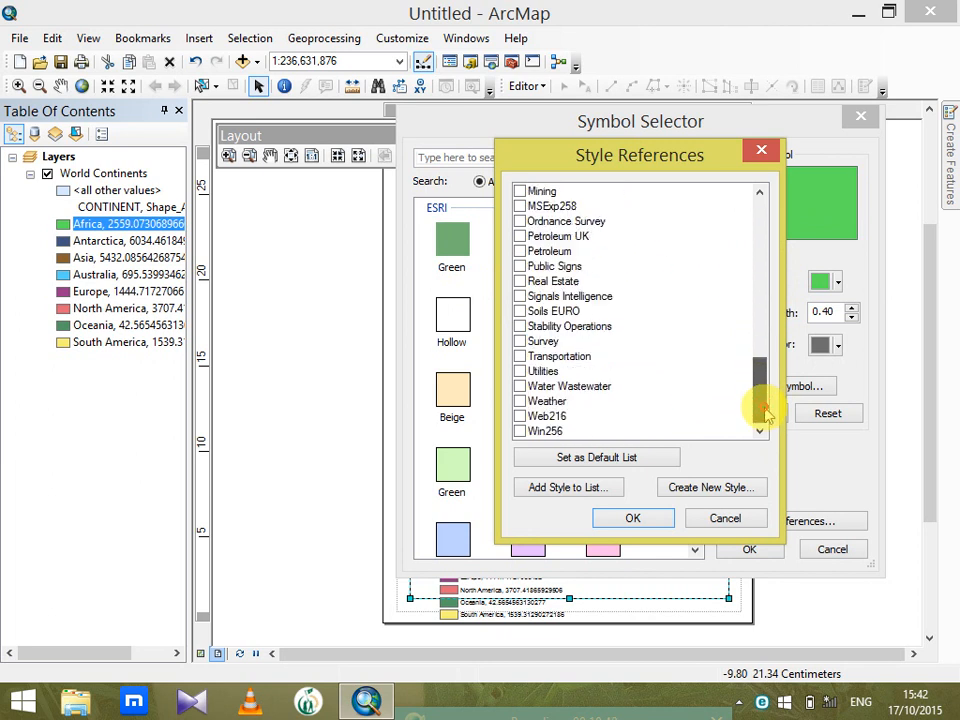
pyautogui.click(519, 341)
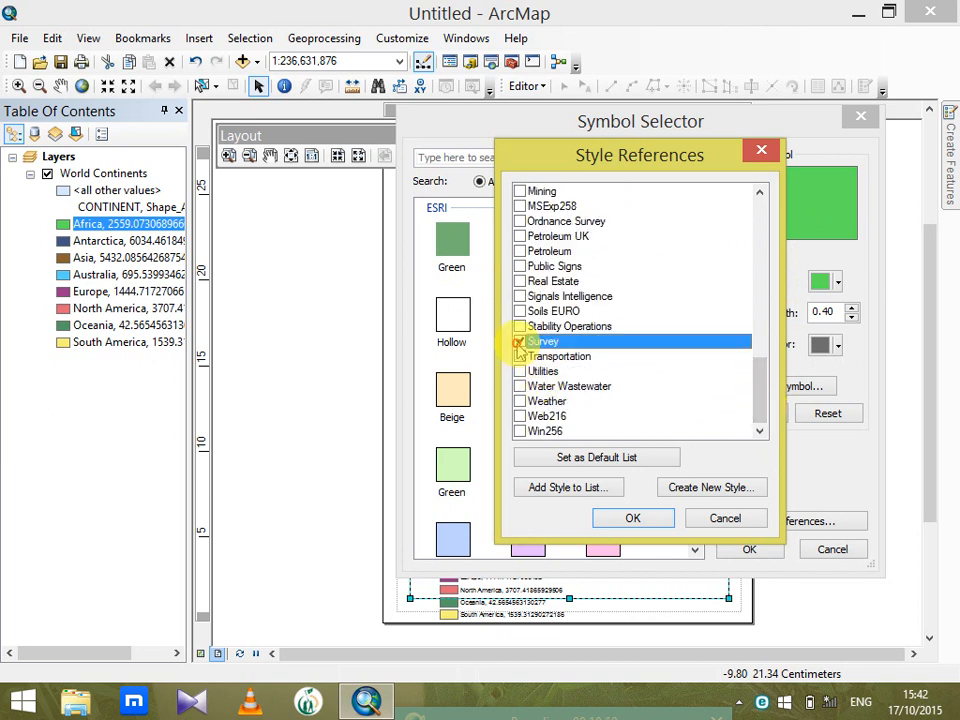
pyautogui.click(634, 519)
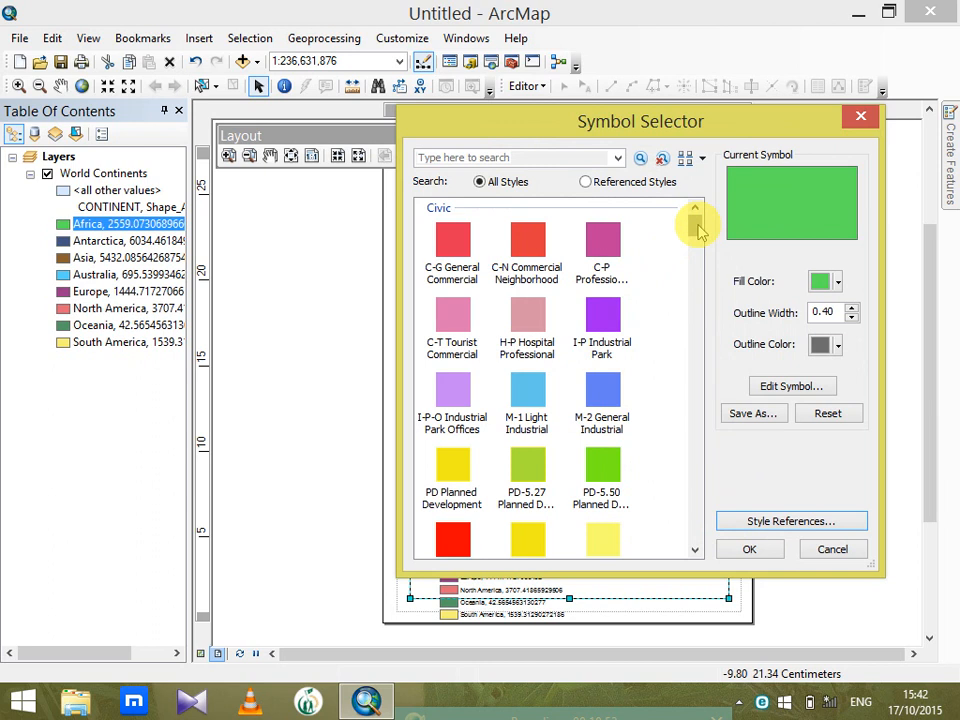
pyautogui.moveTo(695, 230); pyautogui.dragTo(683, 403)
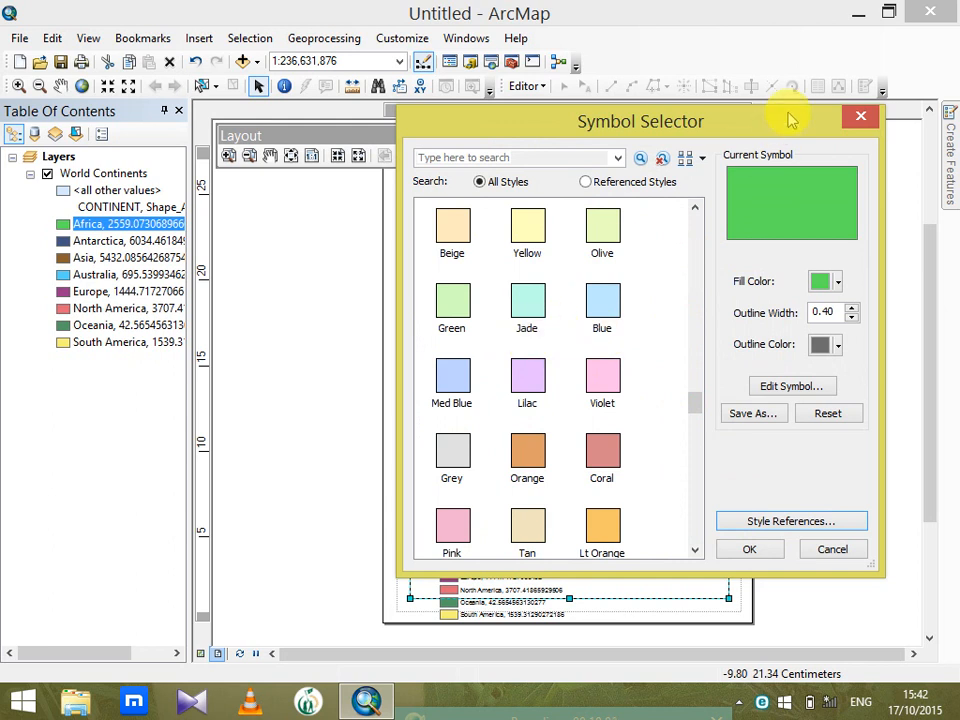
pyautogui.click(864, 116)
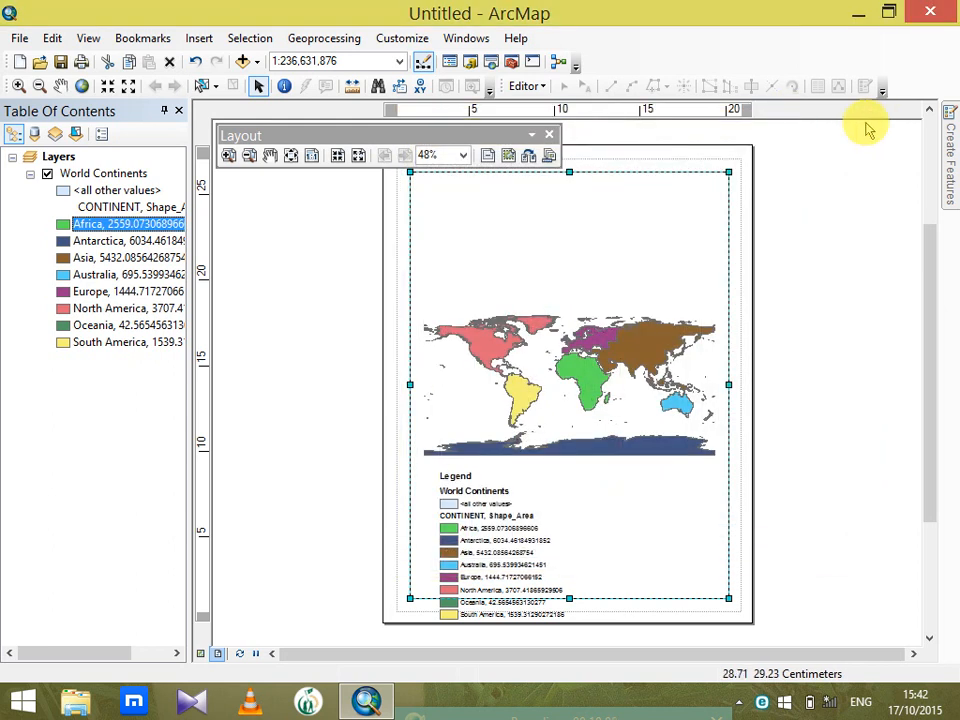
# Switch the map from layout view to data view
pyautogui.click(125, 226)
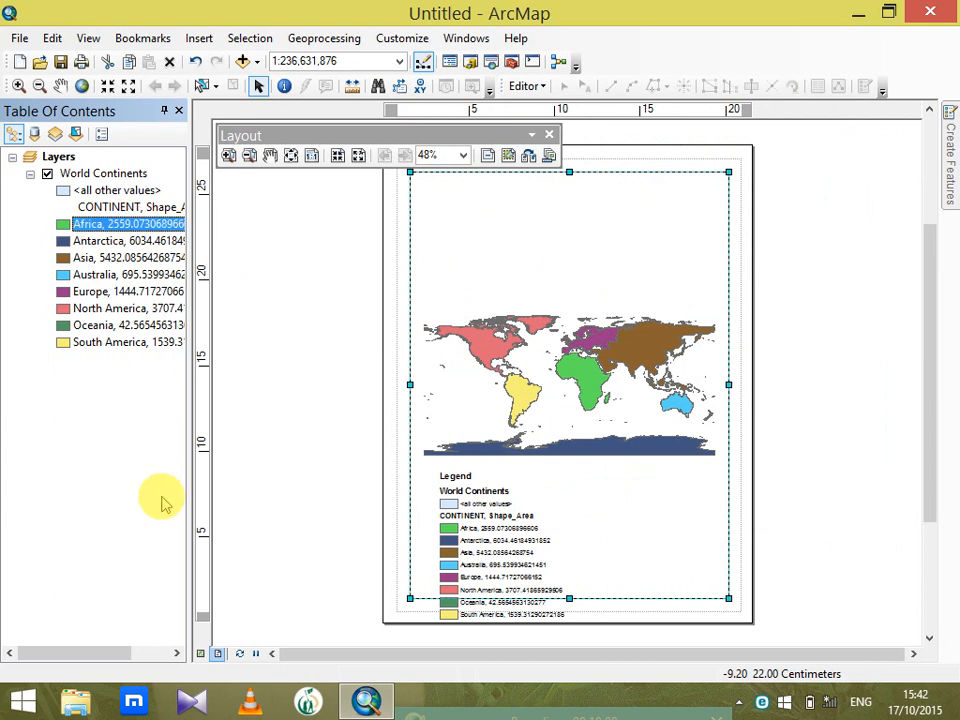
pyautogui.click(201, 656)
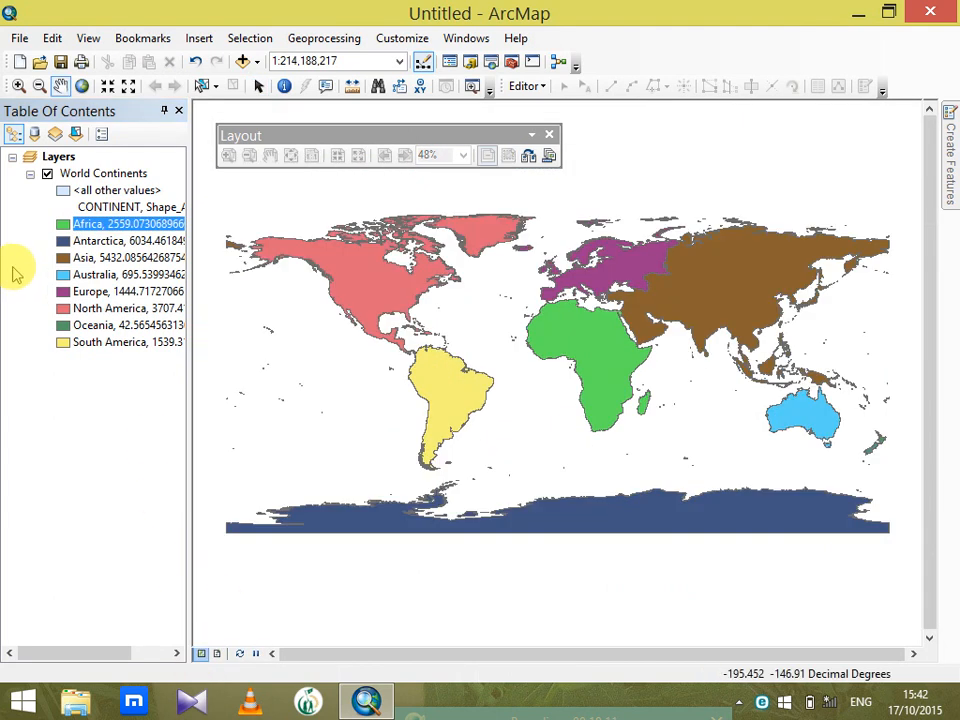
pyautogui.doubleClick(112, 174)
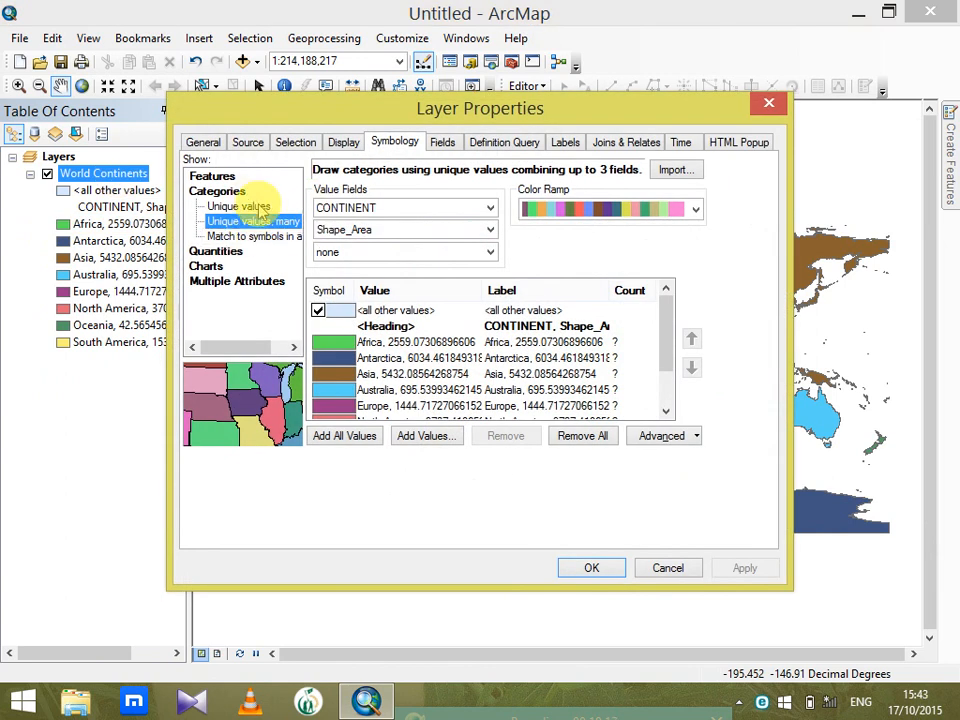
pyautogui.click(226, 251)
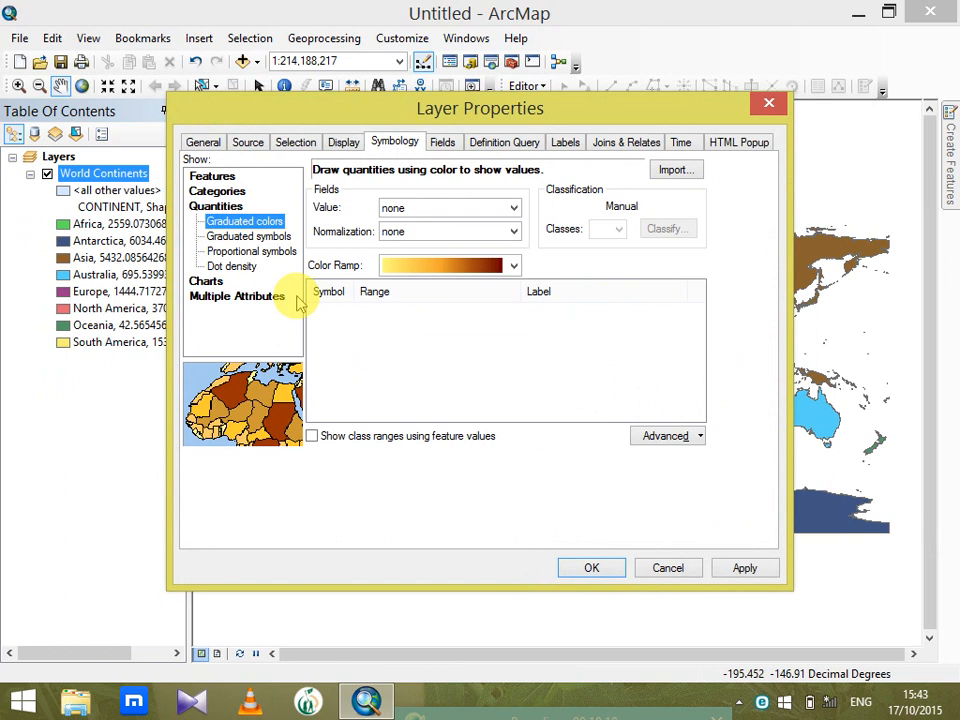
pyautogui.click(512, 208)
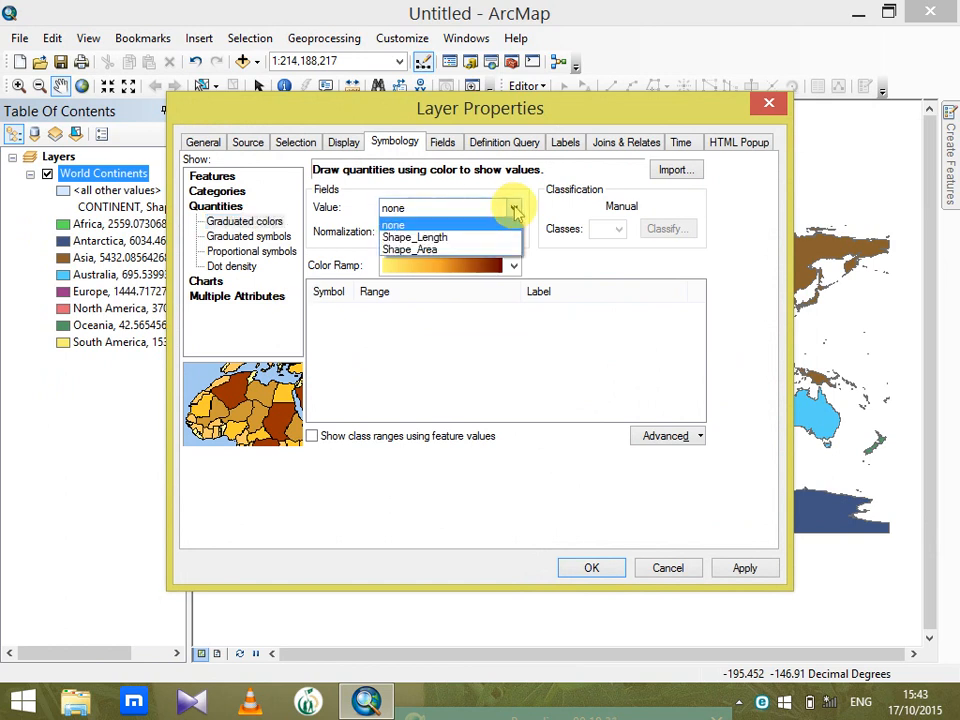
pyautogui.click(447, 250)
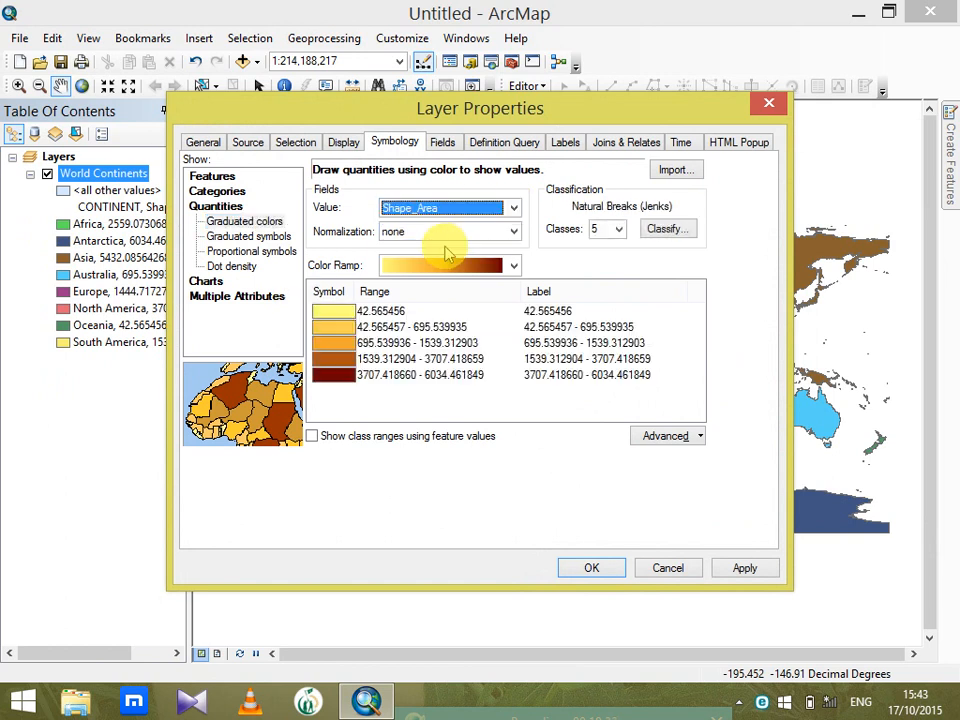
pyautogui.click(766, 102)
# Remove the World Continents layer and add the states feature class from the USA dataset of TemplateData.gdb, dismissing the coordinate system warning
pyautogui.rightClick(120, 176)
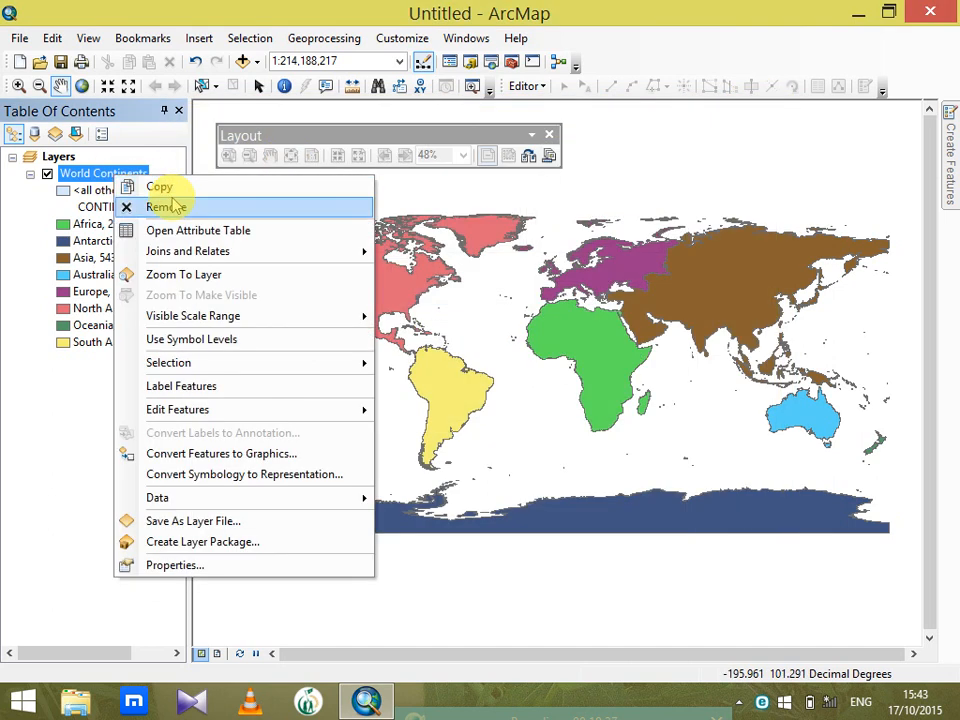
pyautogui.click(174, 206)
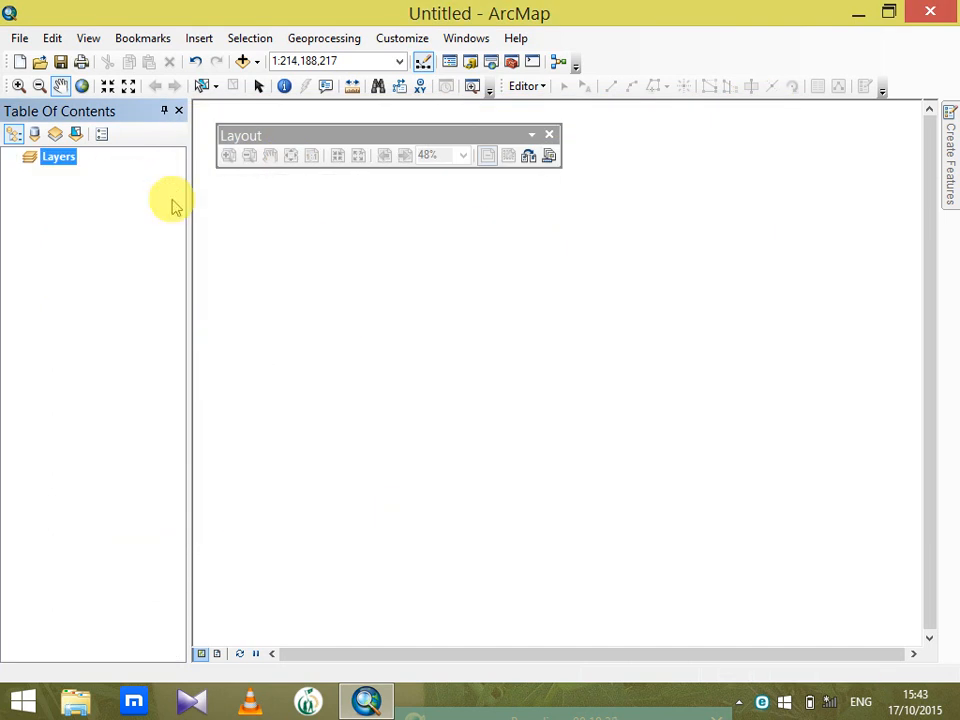
pyautogui.click(242, 61)
pyautogui.click(506, 229)
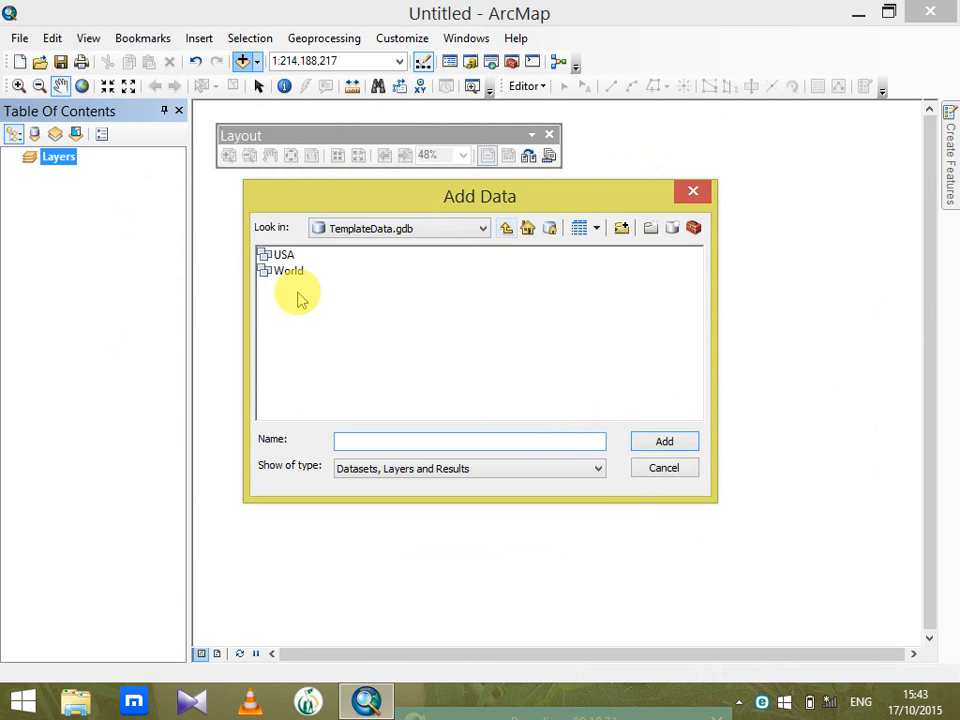
pyautogui.doubleClick(284, 255)
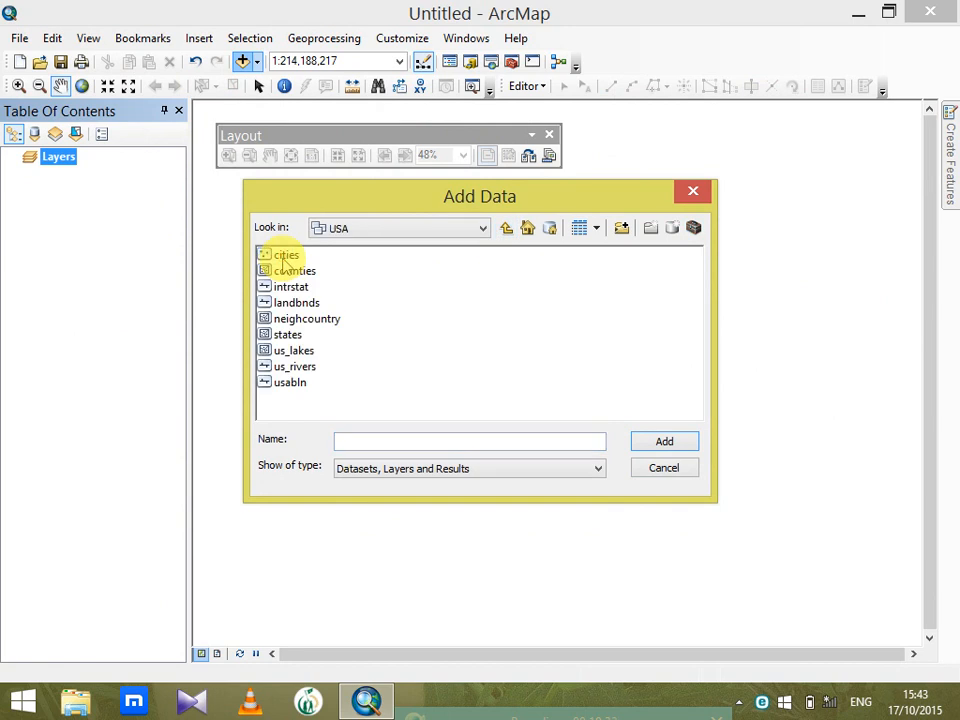
pyautogui.click(288, 334)
pyautogui.click(645, 440)
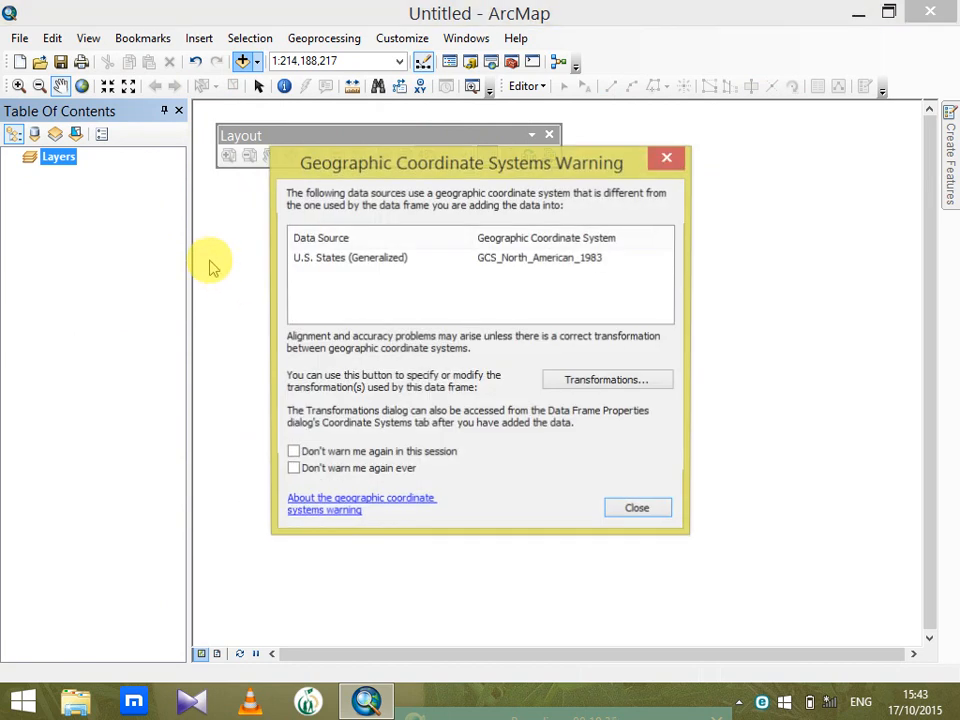
pyautogui.click(640, 509)
# Review the attribute table of the U.S. States (Generalized) layer and close it
pyautogui.rightClick(95, 176)
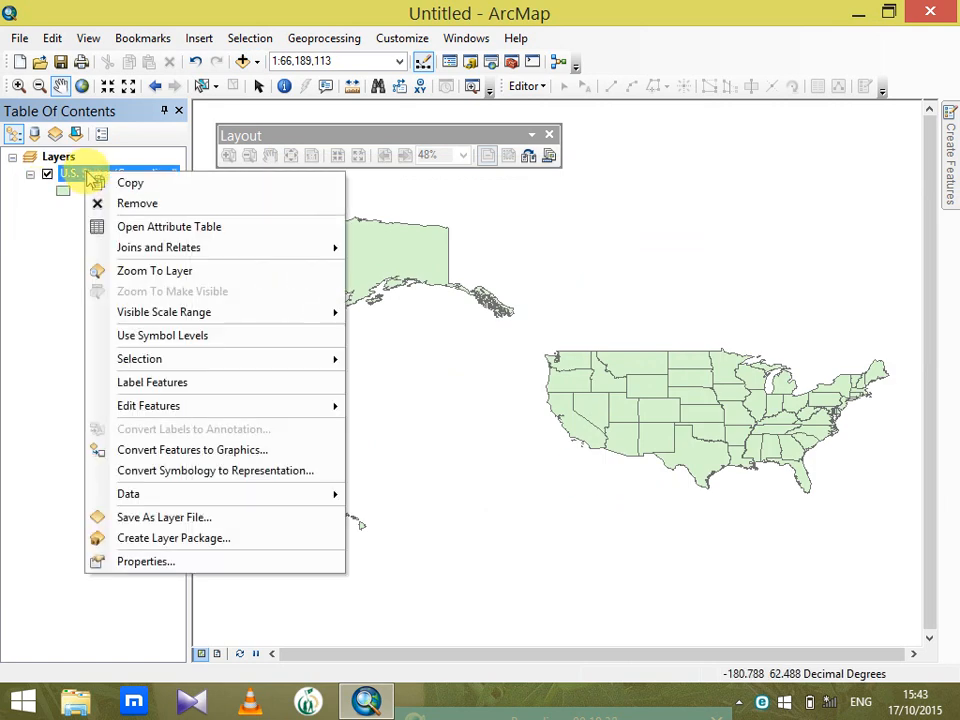
pyautogui.click(130, 226)
pyautogui.click(663, 218)
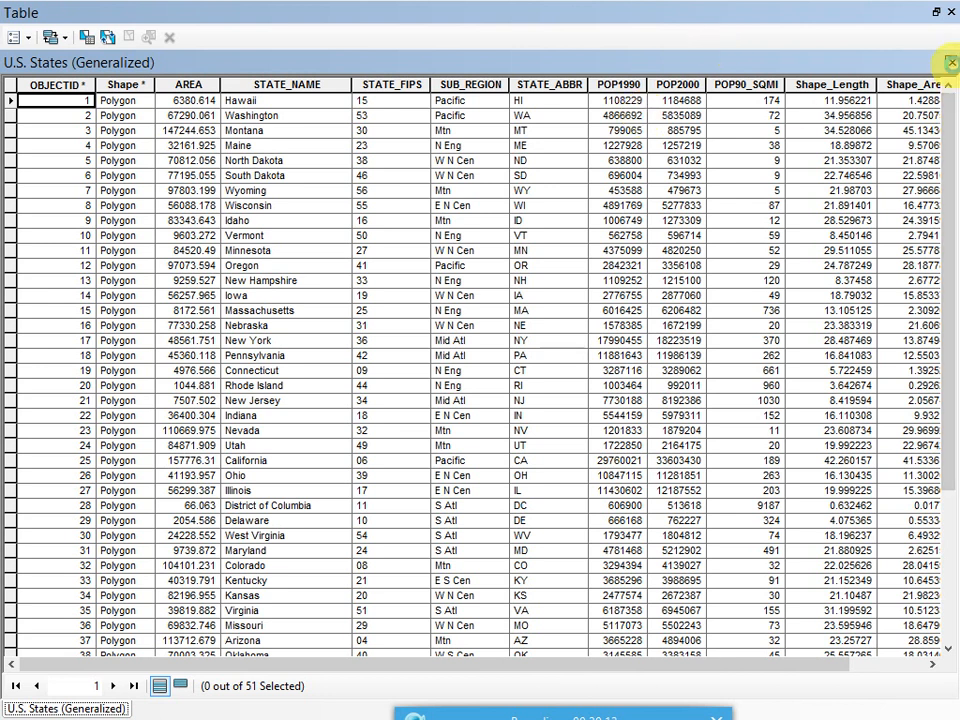
pyautogui.click(950, 62)
# Symbolize the U.S. States (Generalized) layer by quantities with graduated colors, using POP1990 as the value field
pyautogui.rightClick(122, 180)
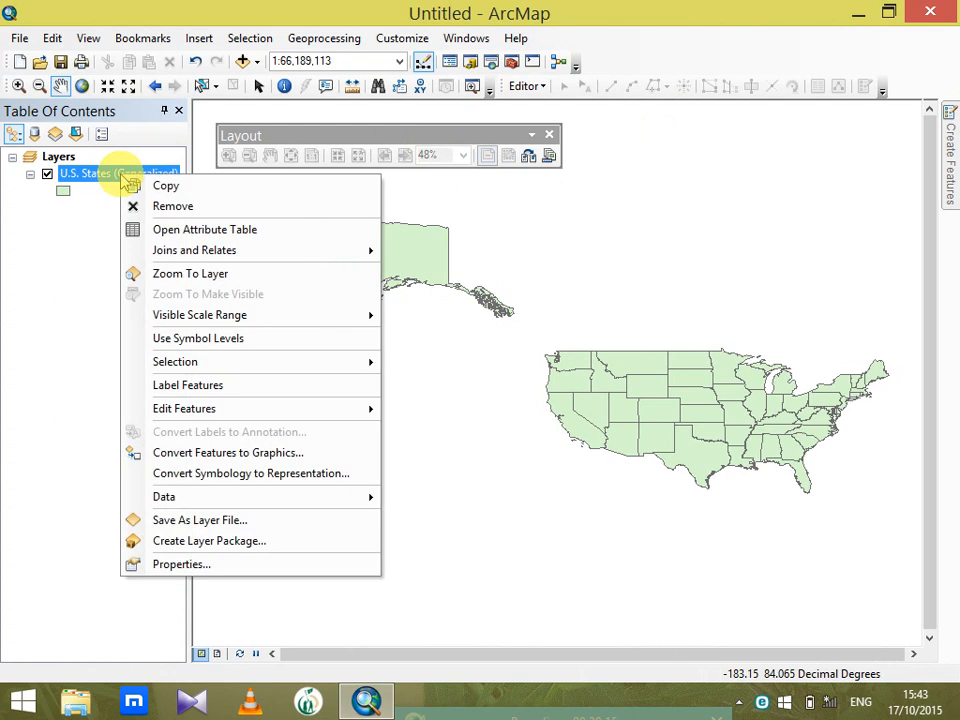
pyautogui.click(135, 561)
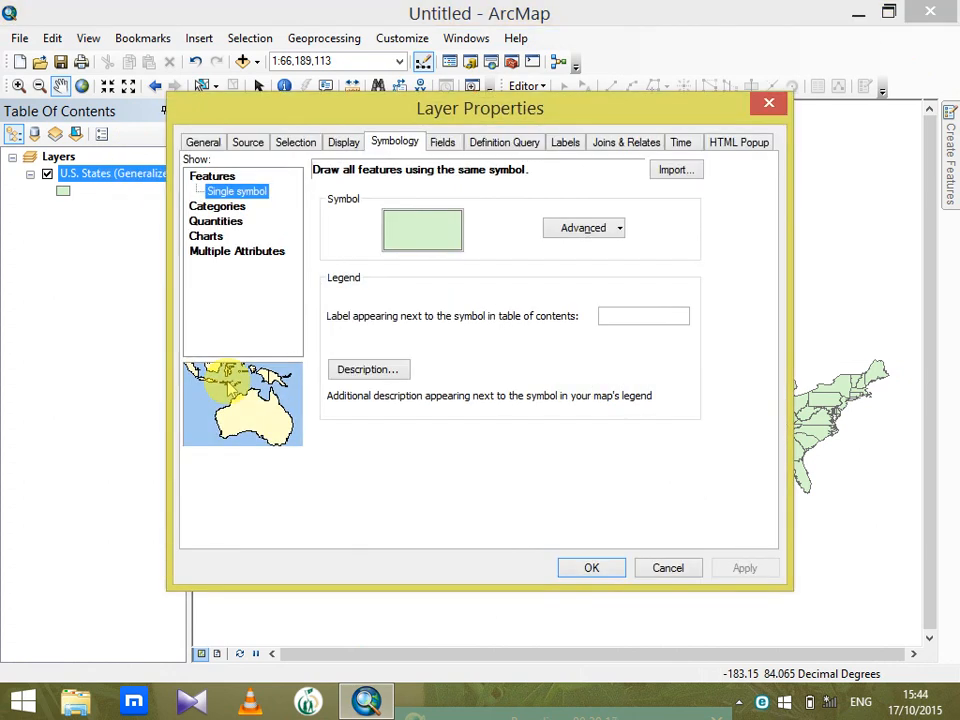
pyautogui.click(228, 221)
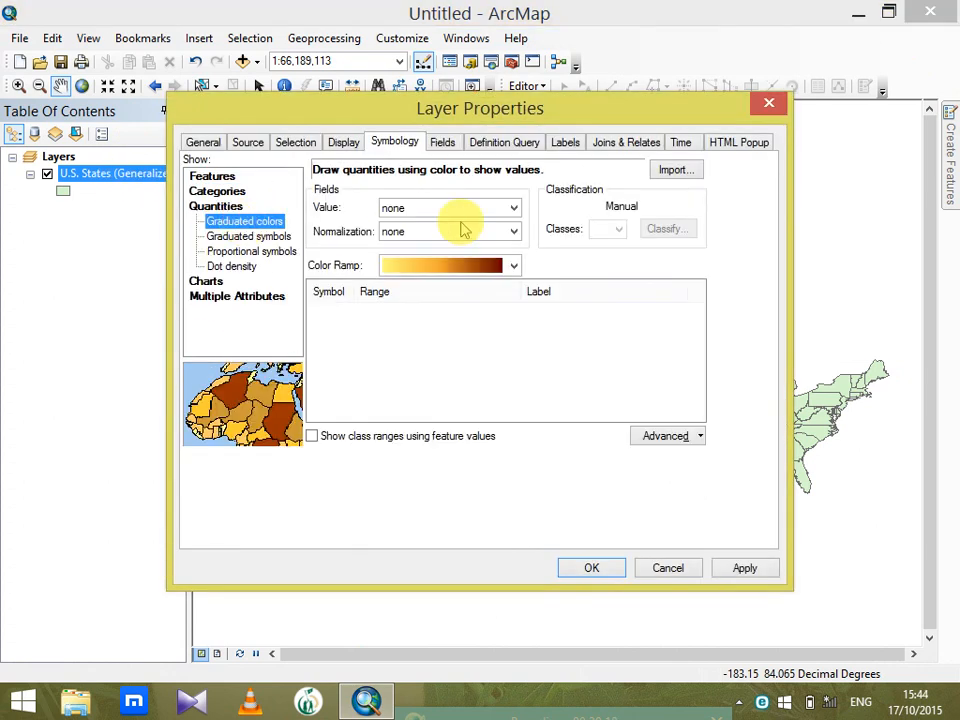
pyautogui.click(514, 208)
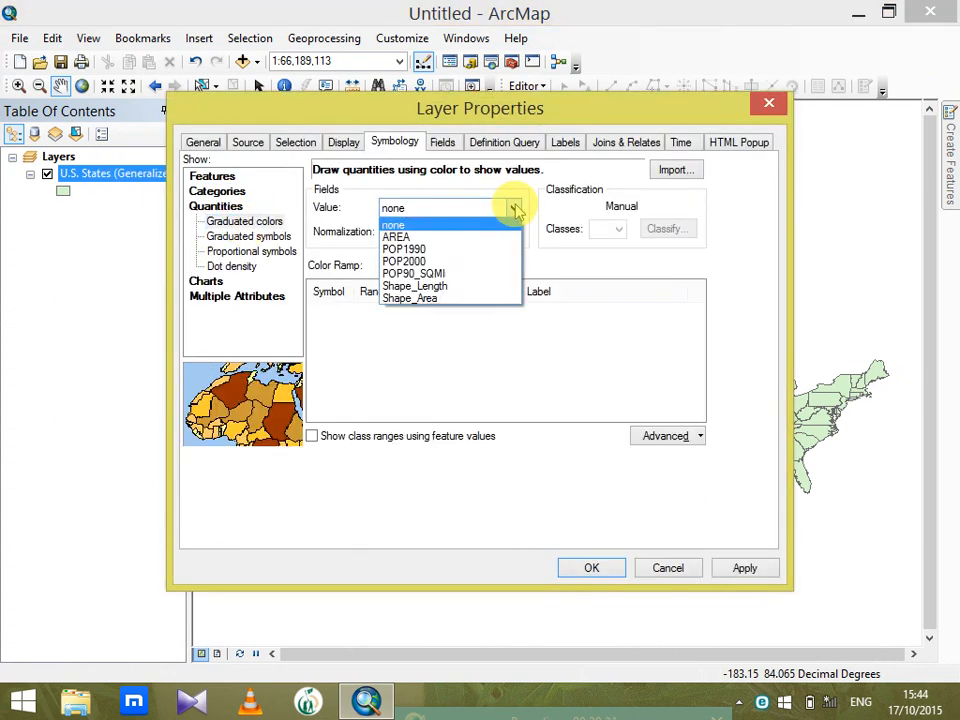
pyautogui.click(453, 253)
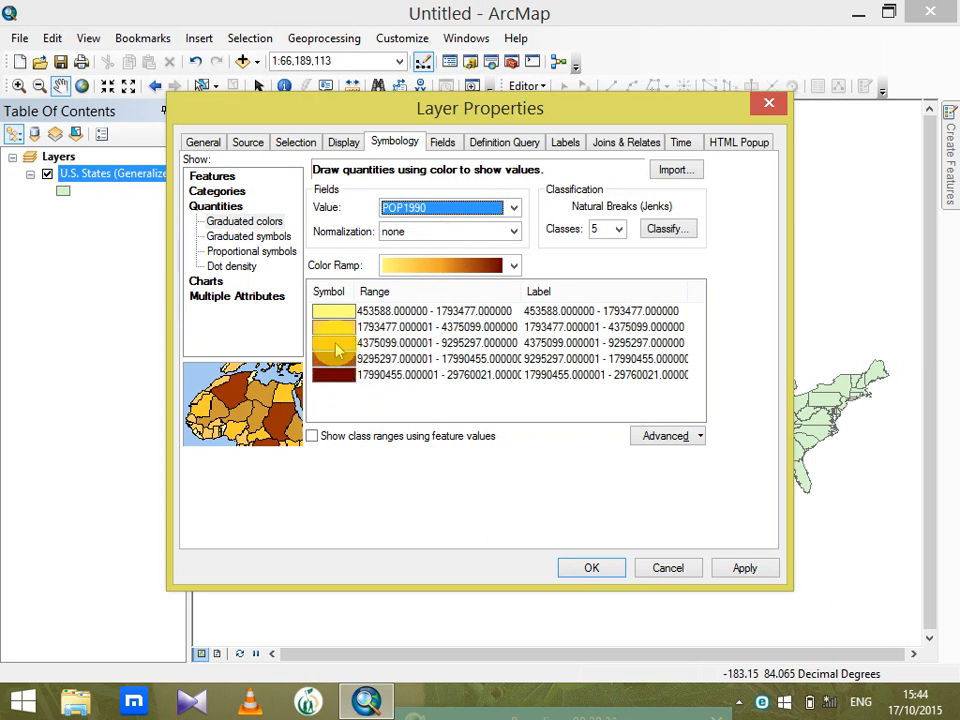
# Try the red and the rainbow color ramps for the population classes and settle on the yellow-to-red ramp
pyautogui.click(513, 265)
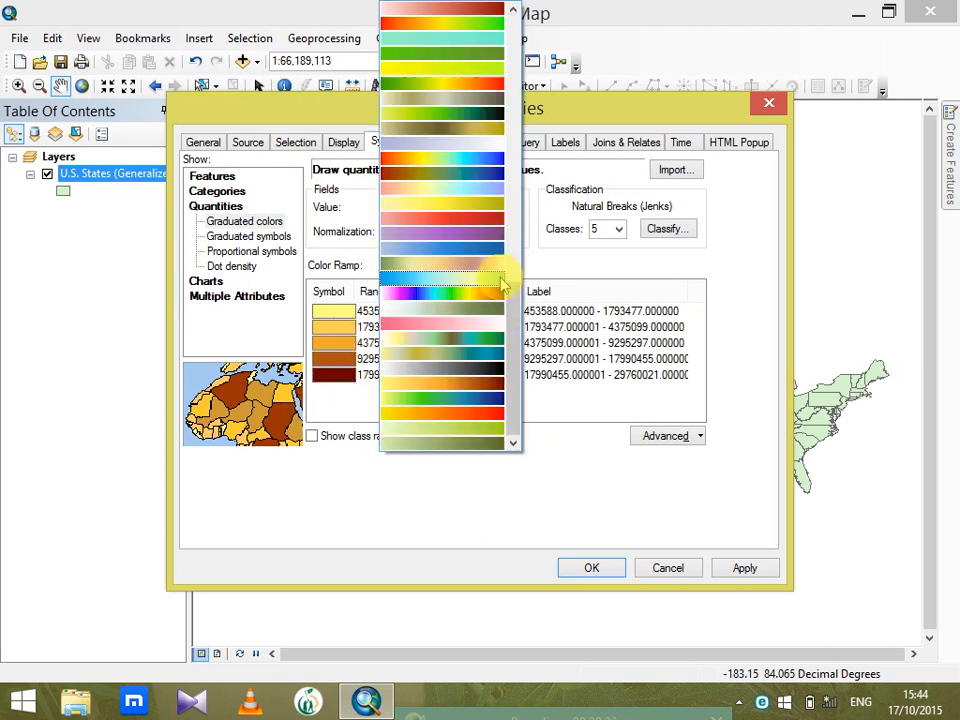
pyautogui.click(499, 228)
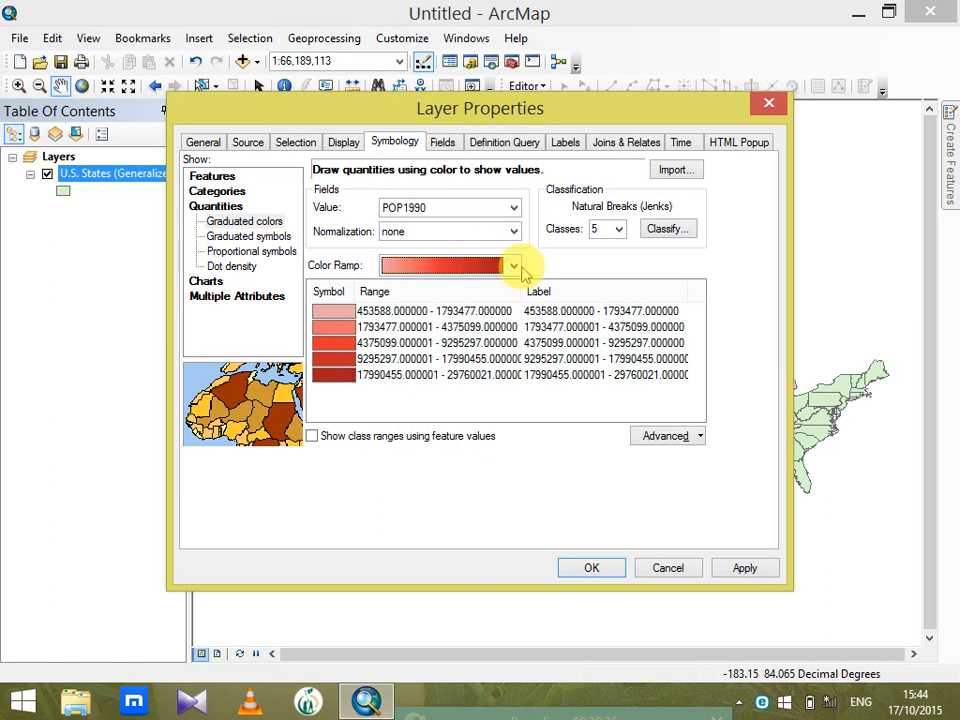
pyautogui.click(515, 265)
pyautogui.click(490, 306)
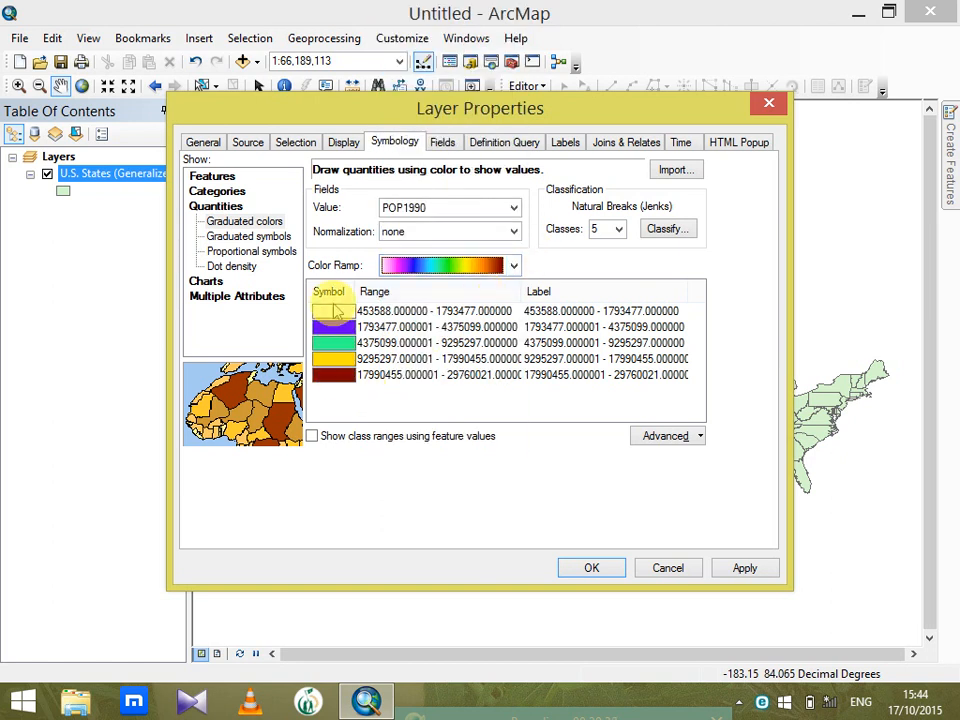
pyautogui.click(513, 265)
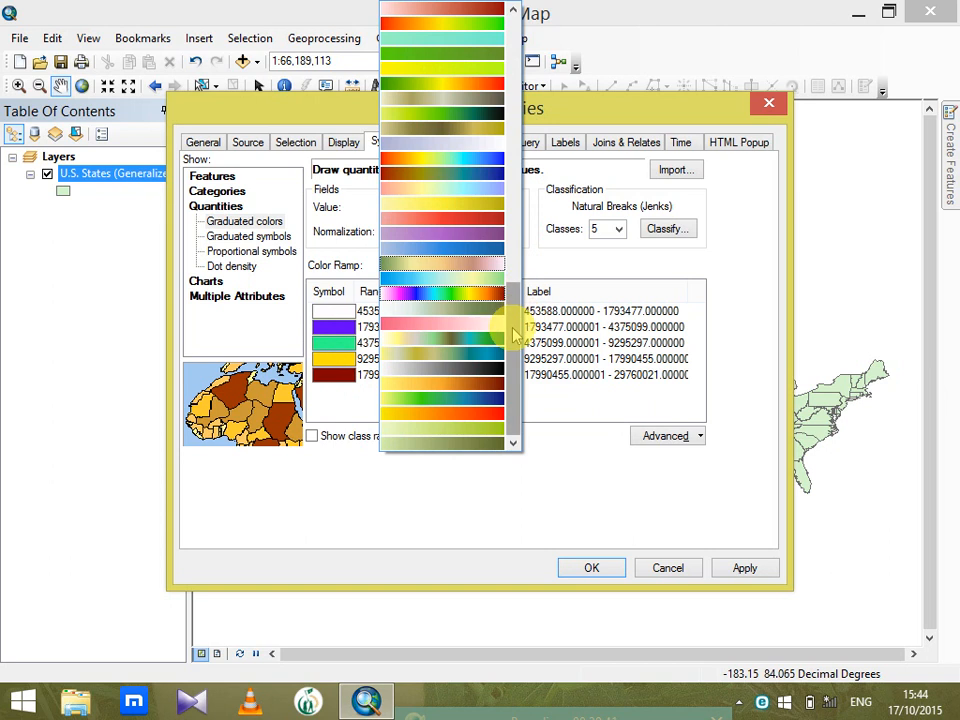
pyautogui.click(484, 415)
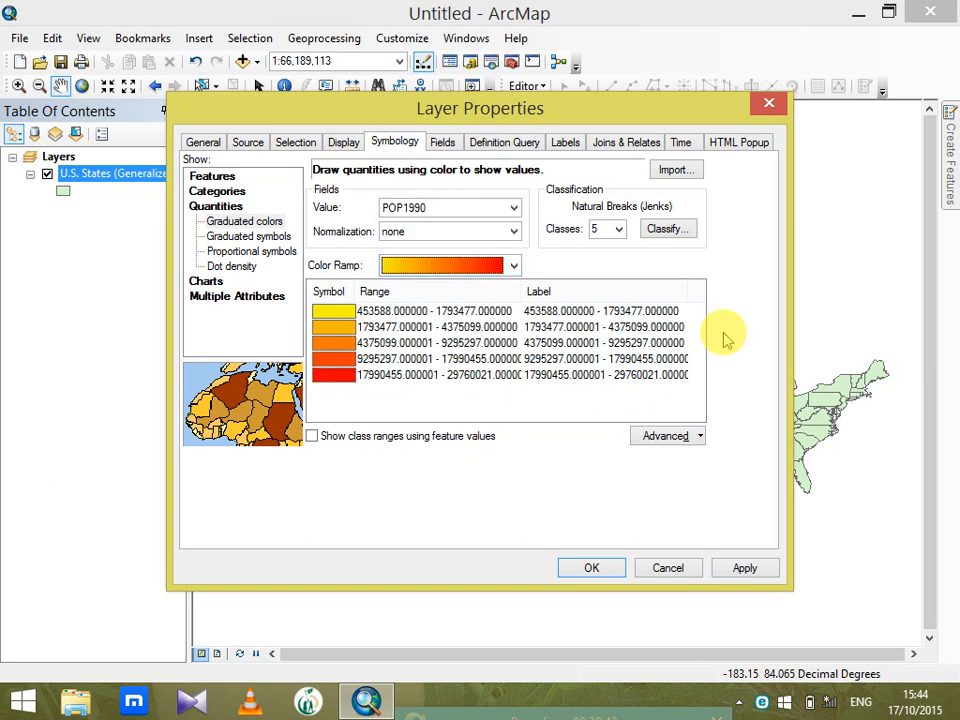
# Try 7 classes for the POP1990 classification, set it back to 5 classes and apply the symbology to the map
pyautogui.click(619, 230)
pyautogui.click(599, 296)
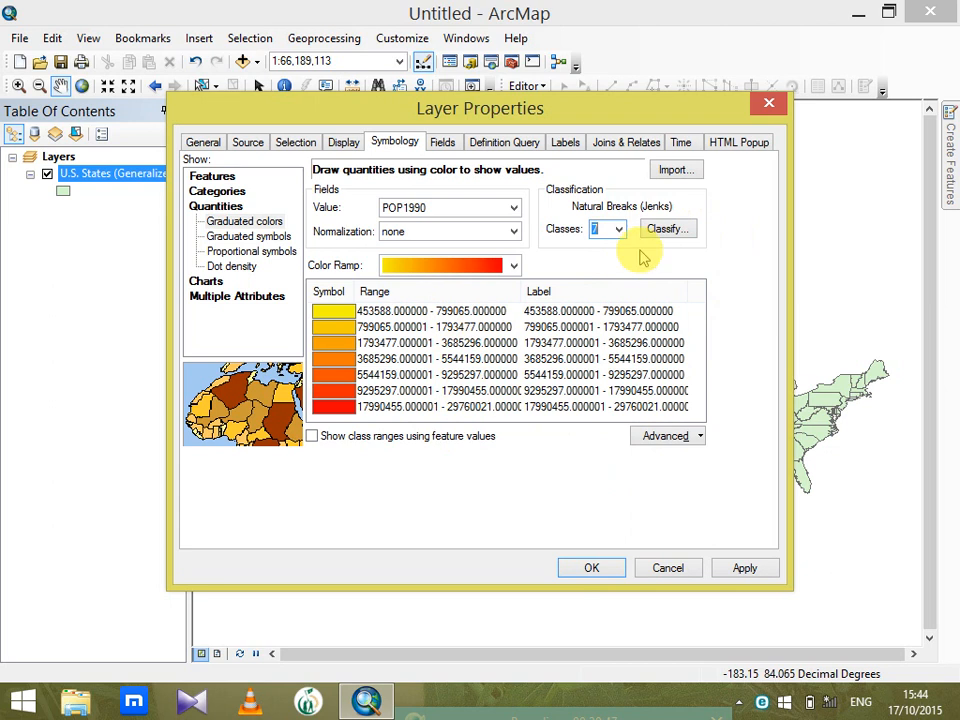
pyautogui.click(619, 229)
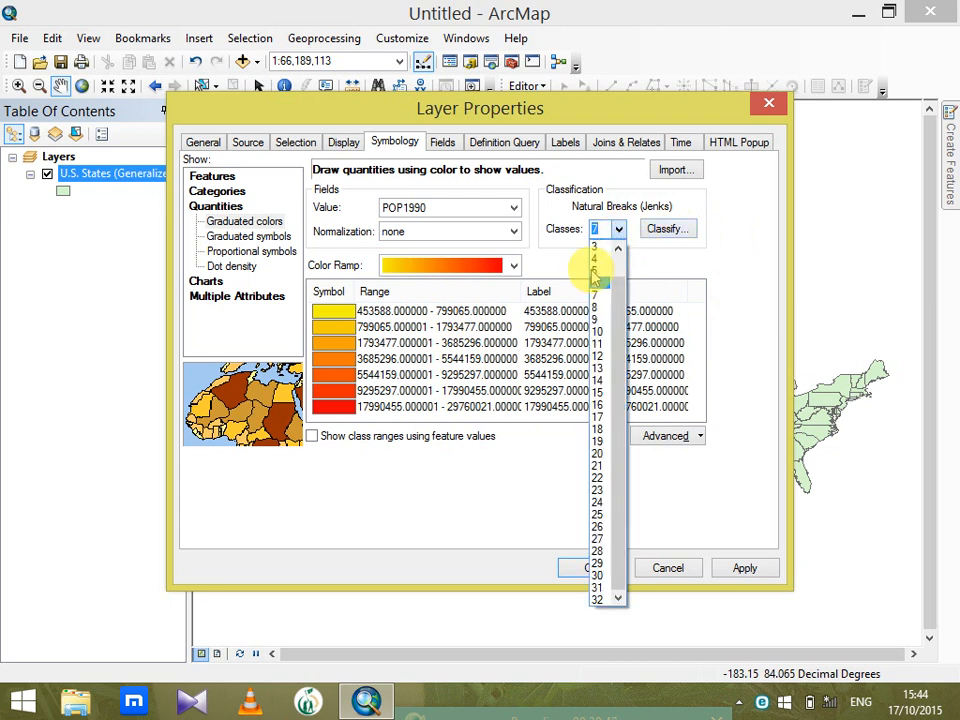
pyautogui.click(598, 271)
pyautogui.click(598, 568)
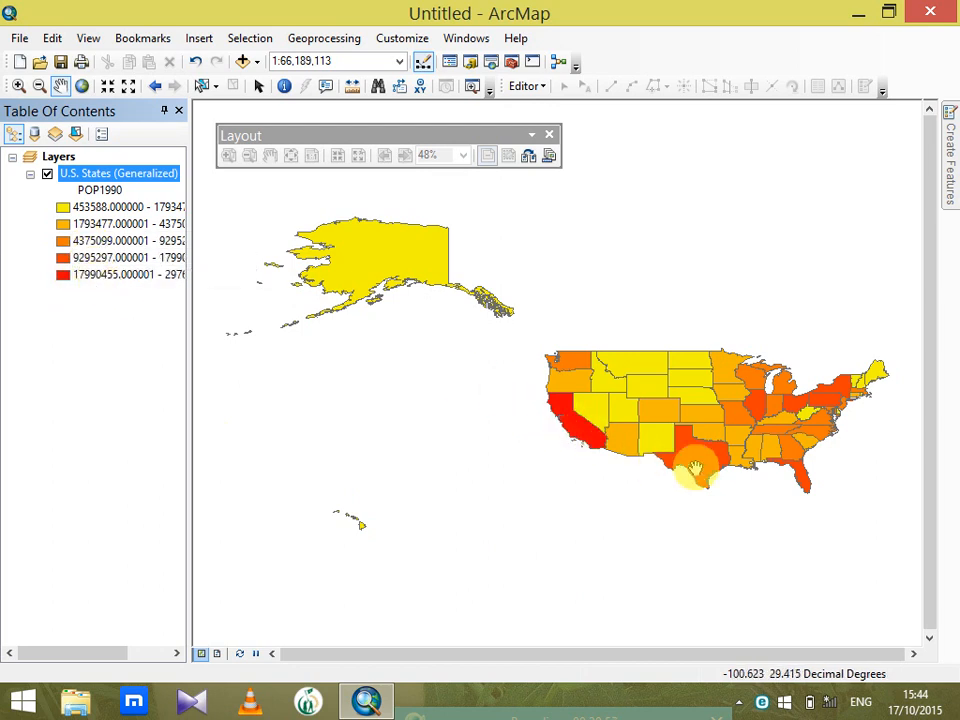
# Change the fill symbol of the 4375099–9295297 population class to C-P Professional Commercial
pyautogui.click(64, 242)
pyautogui.click(602, 250)
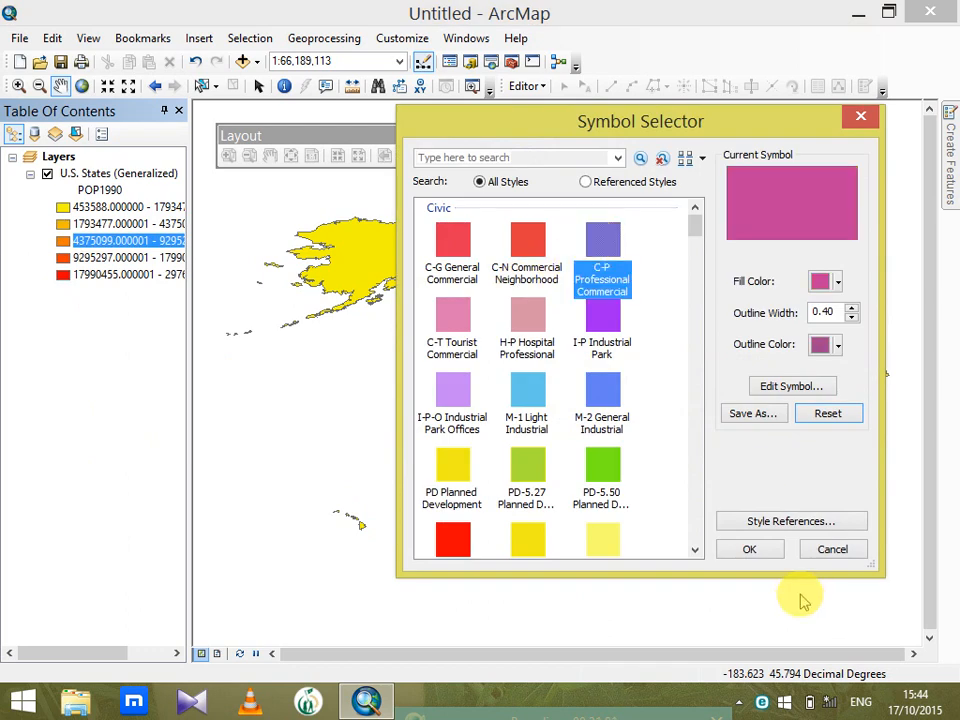
pyautogui.click(750, 550)
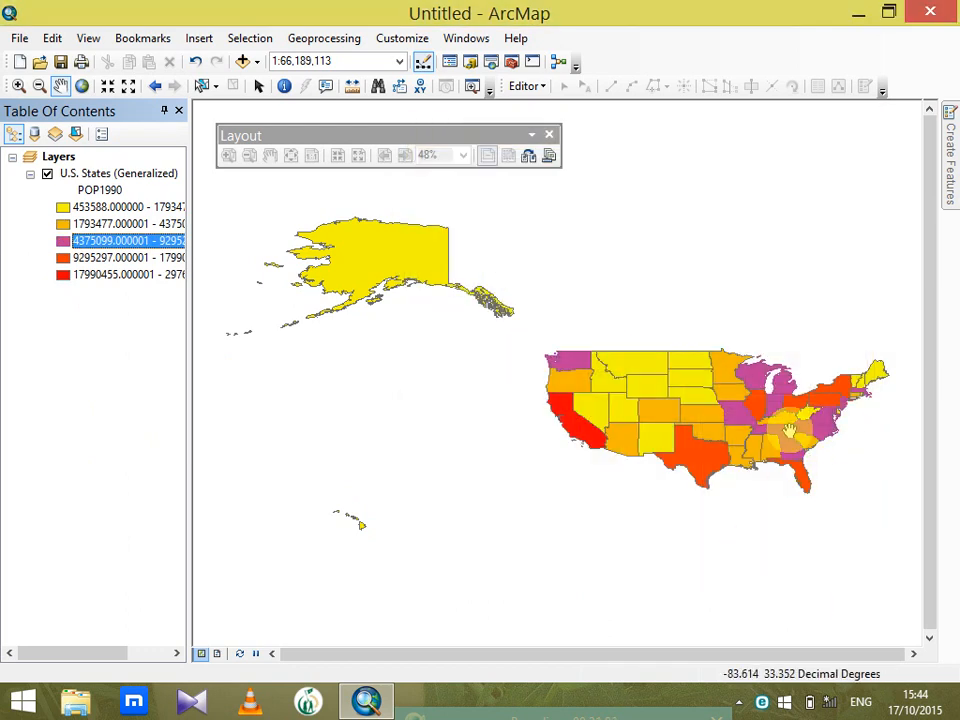
# Switch the U.S. States layer's symbology to graduated symbols for POP1990 and apply it to the map
pyautogui.doubleClick(64, 174)
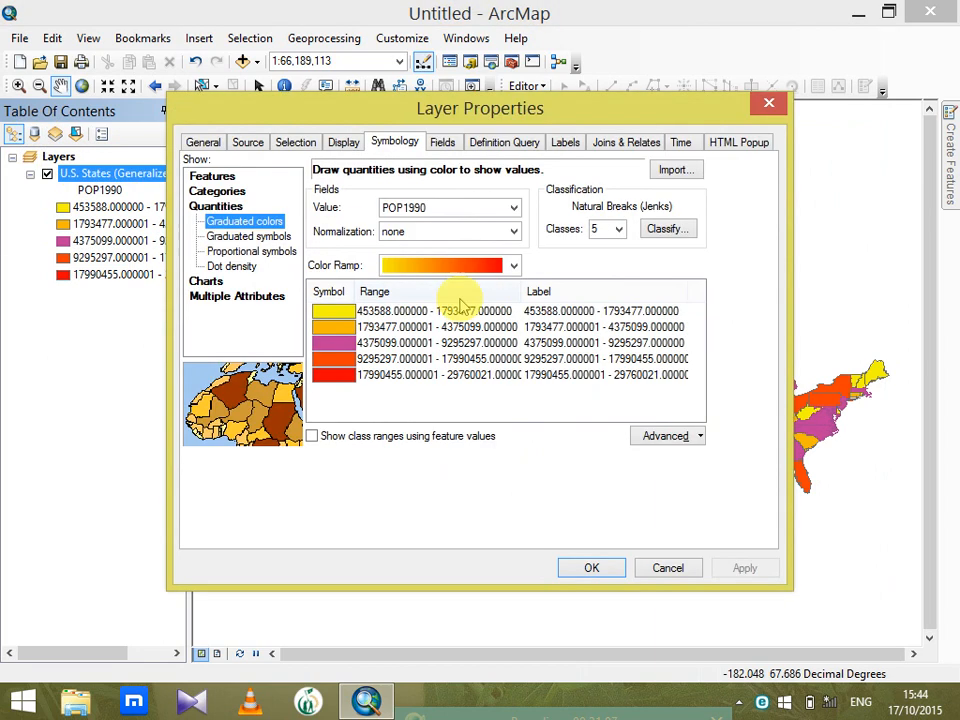
pyautogui.click(254, 237)
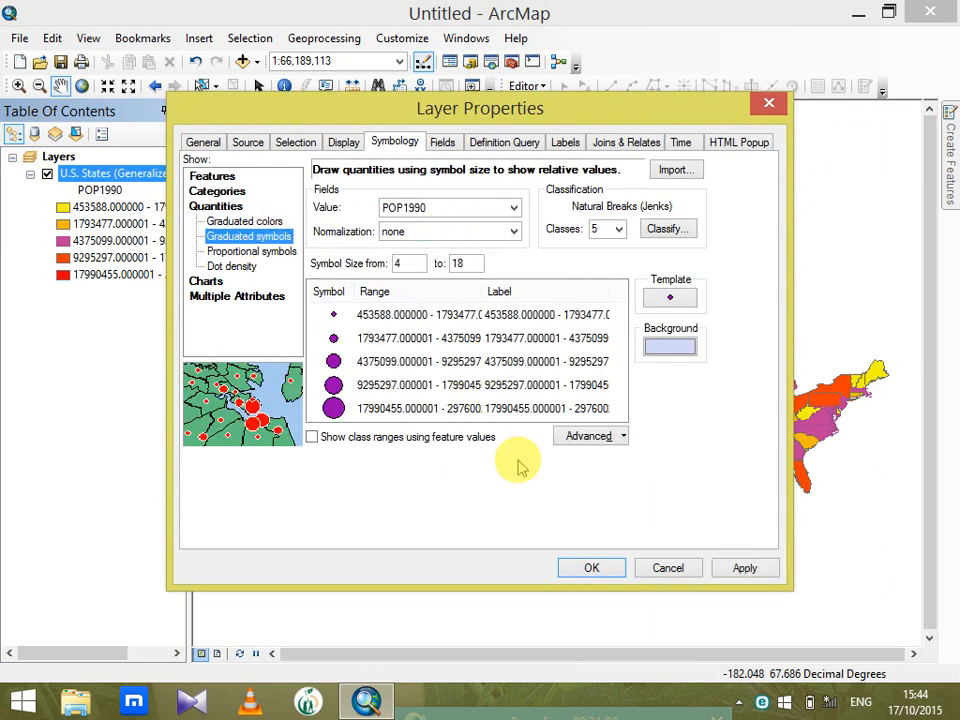
pyautogui.click(615, 568)
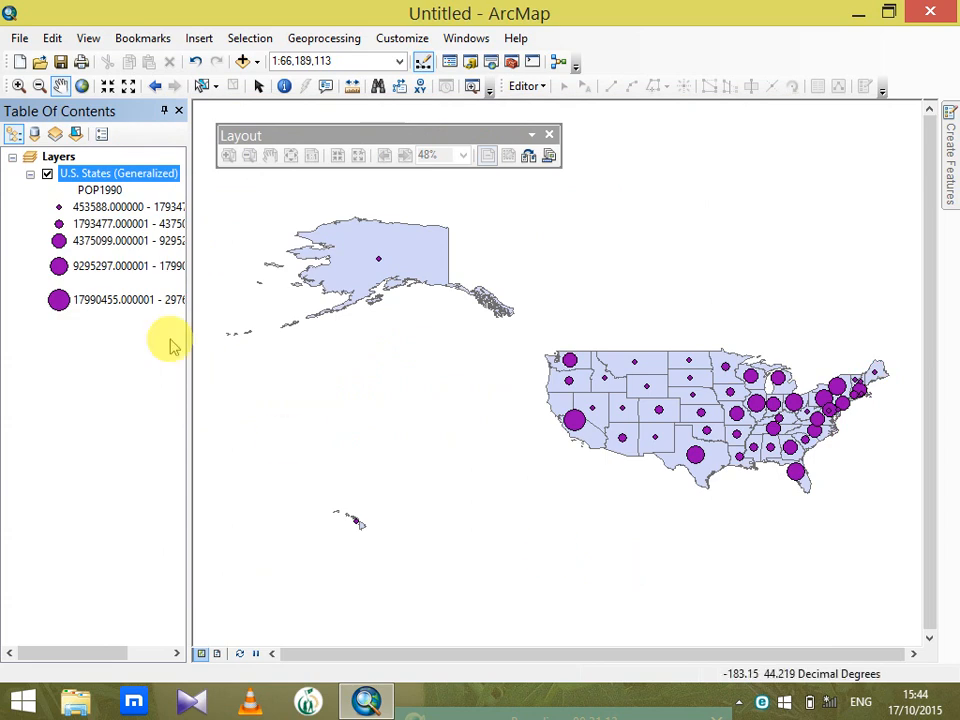
# Assign the Asterisk 1 marker to the 9295297–17990455 population class and the Anchor marker to the 4375099–9295297 class
pyautogui.click(59, 266)
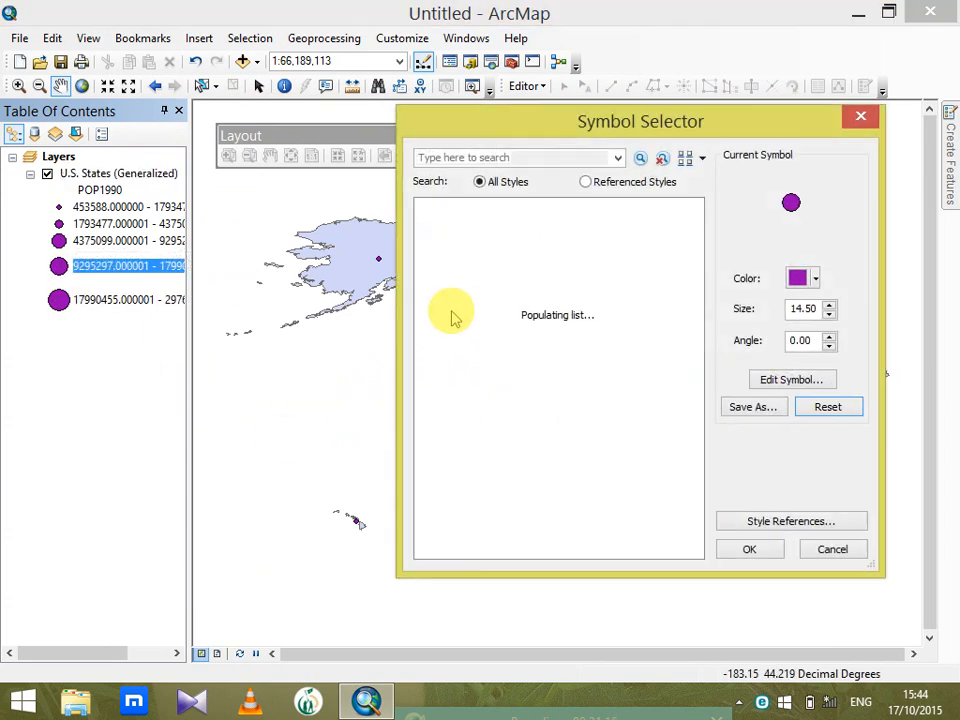
pyautogui.click(545, 340)
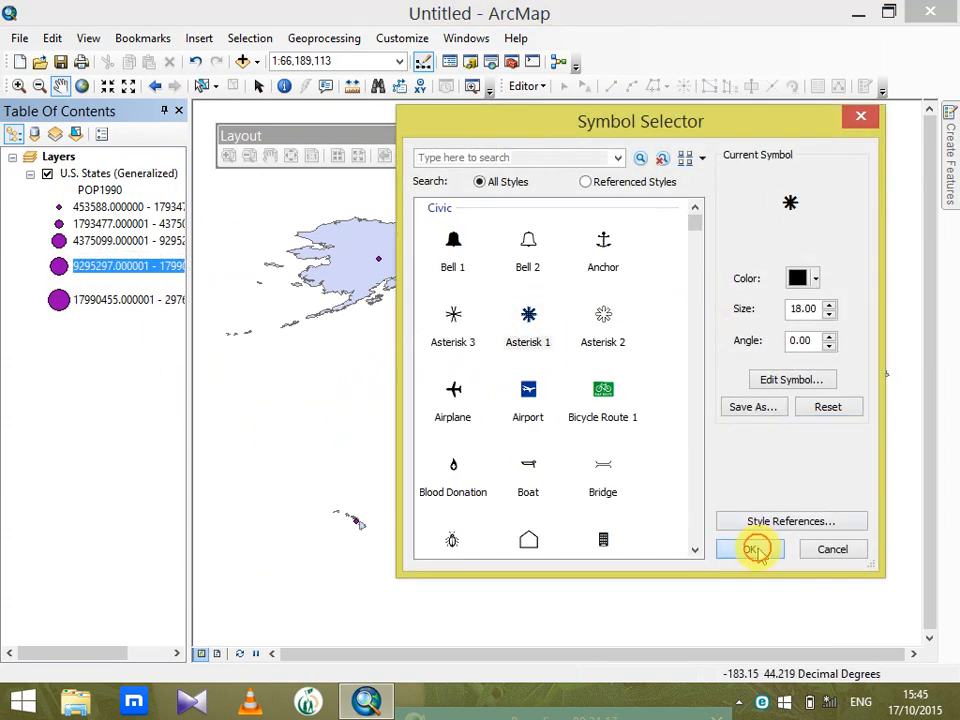
pyautogui.click(750, 549)
pyautogui.click(55, 240)
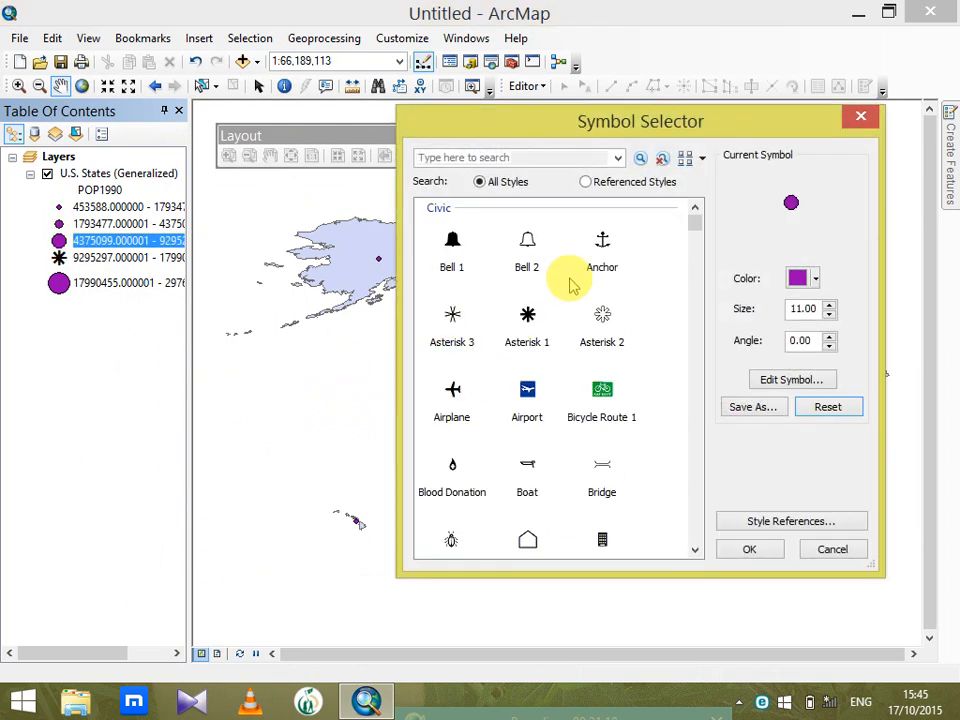
pyautogui.click(602, 245)
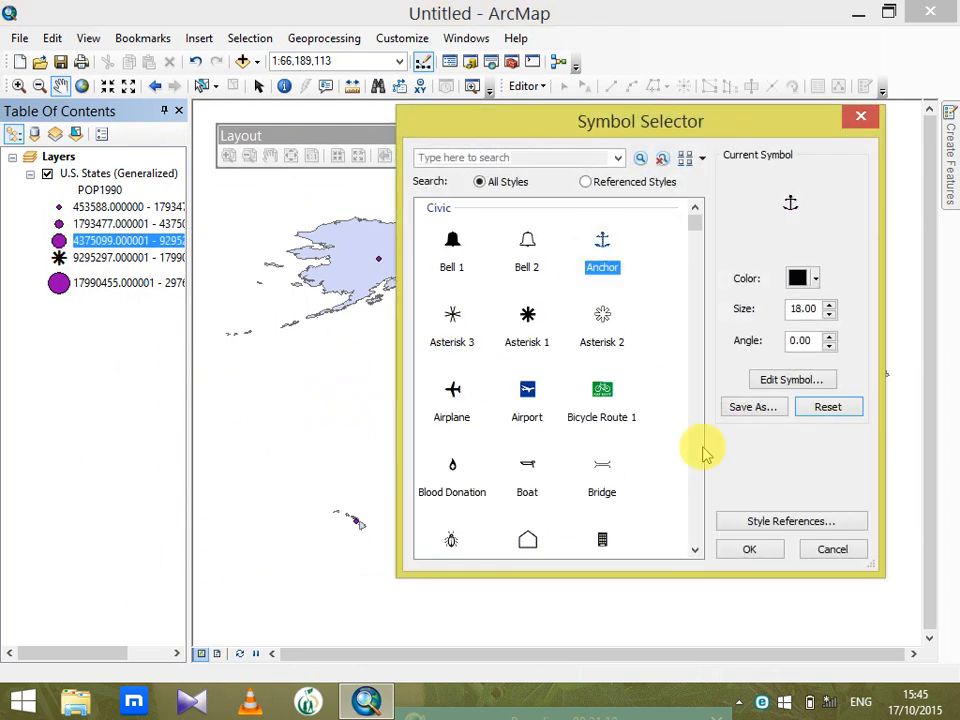
pyautogui.click(748, 549)
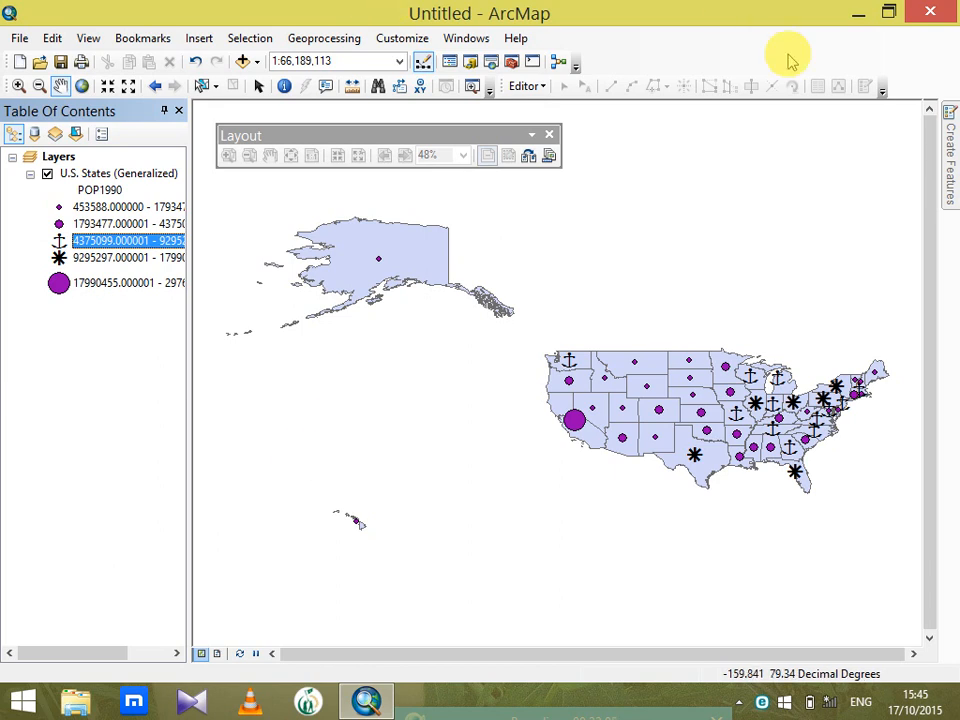
pyautogui.click(862, 14)
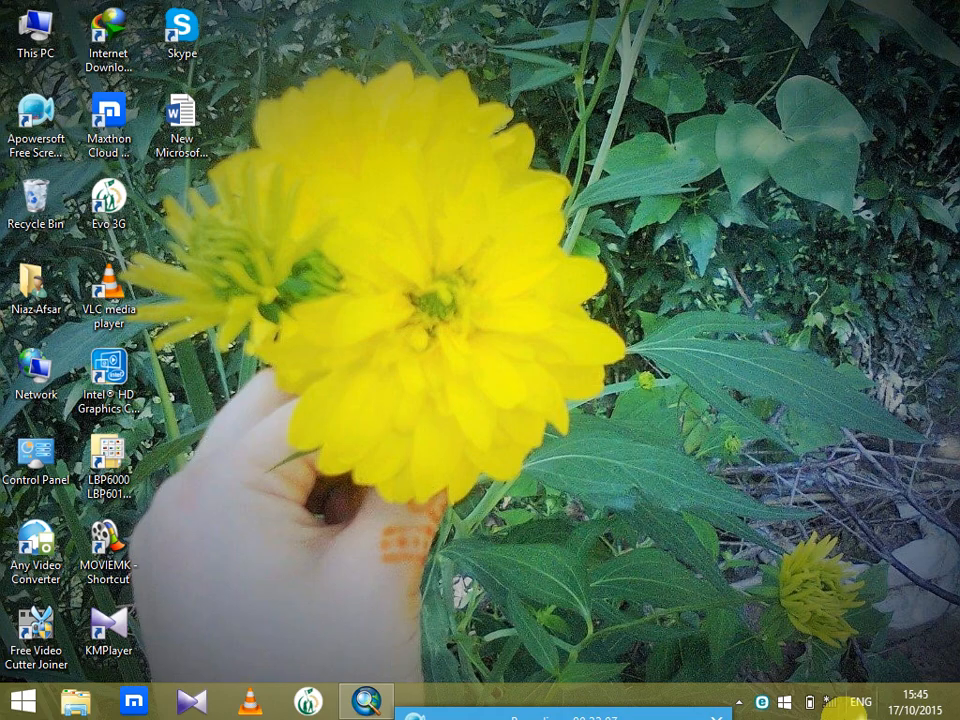
pyautogui.moveTo(698, 705); pyautogui.dragTo(628, 440)
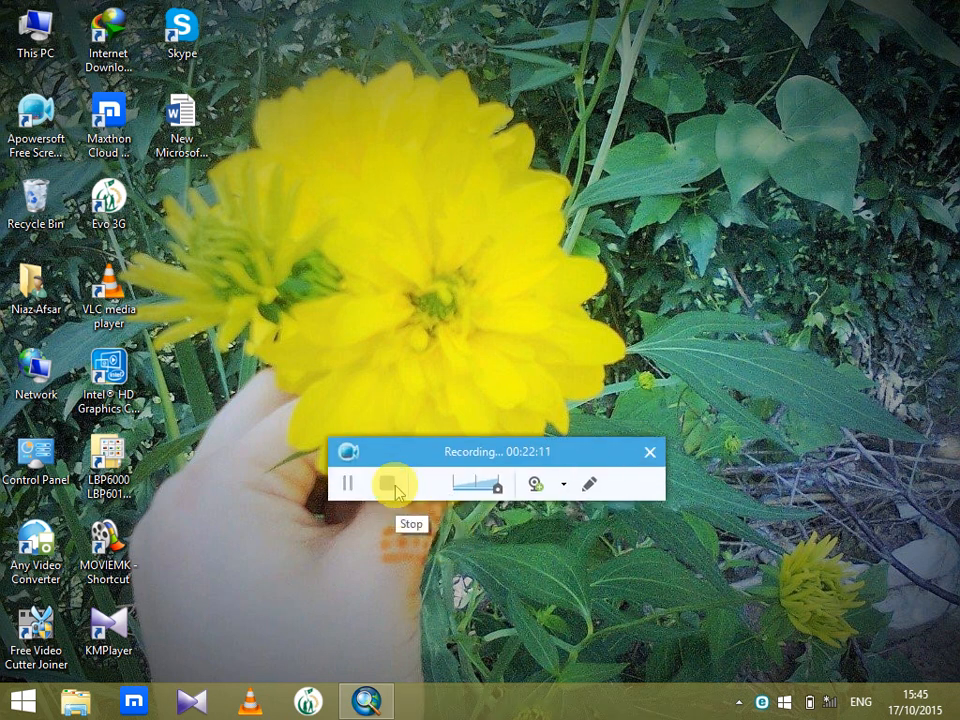